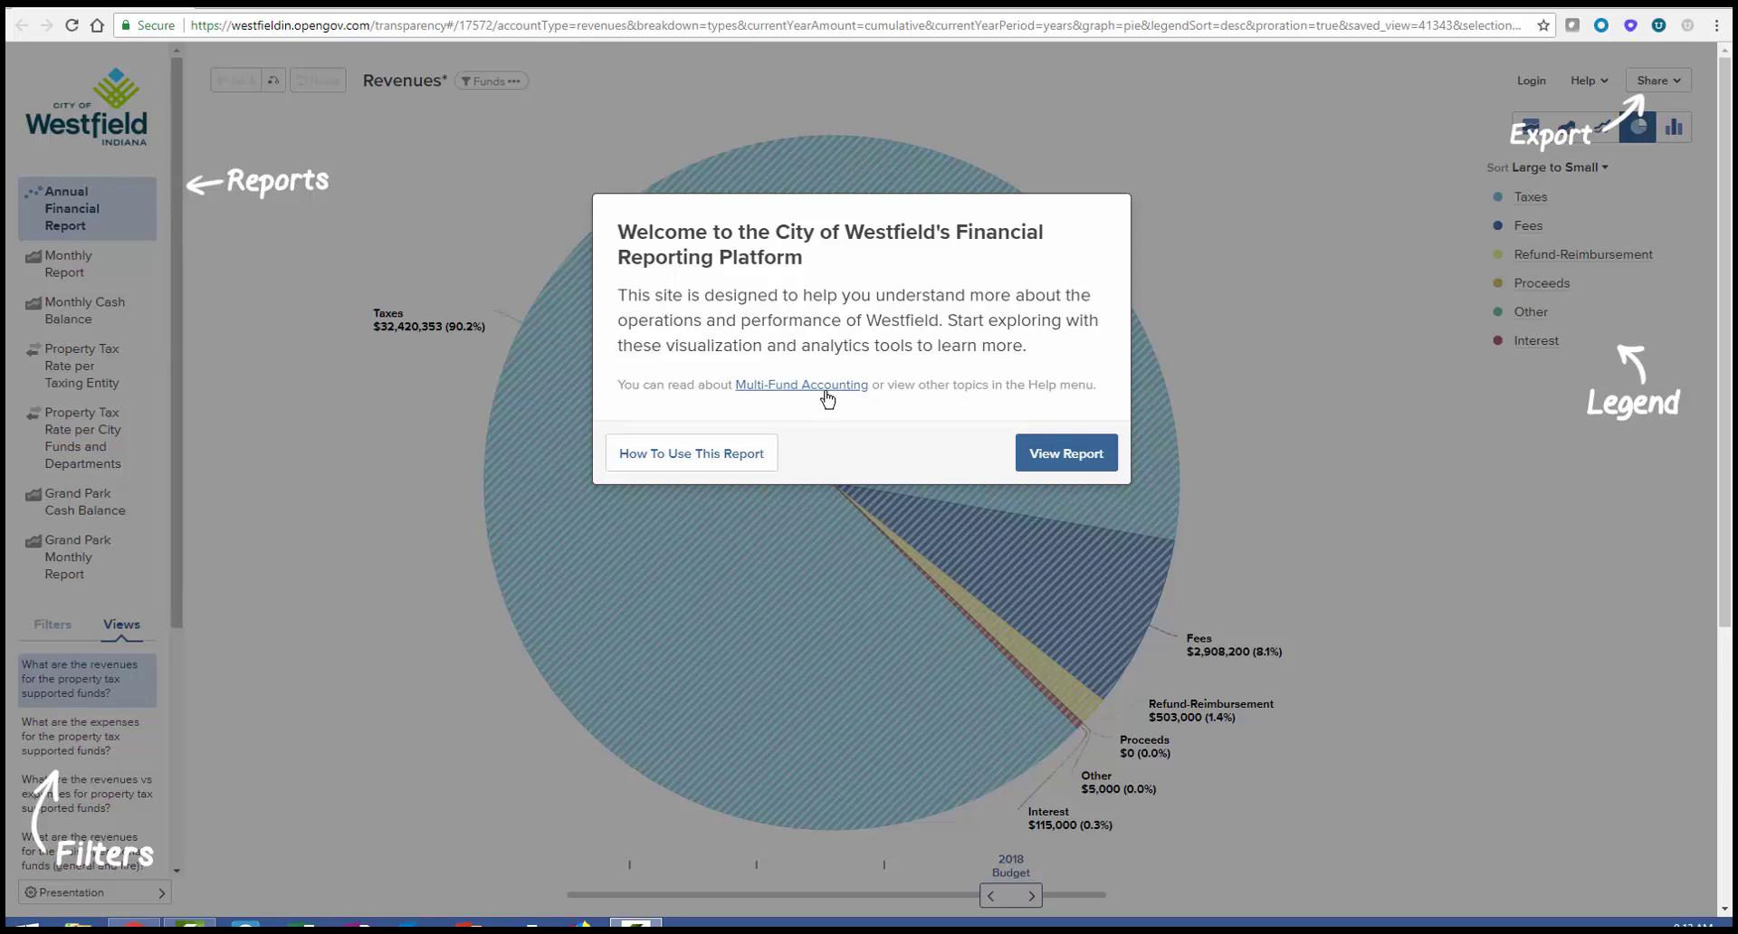
Proceed from the welcome message to the report and drill into the Taxes portion of the revenues pie chart
left_click(1066, 454)
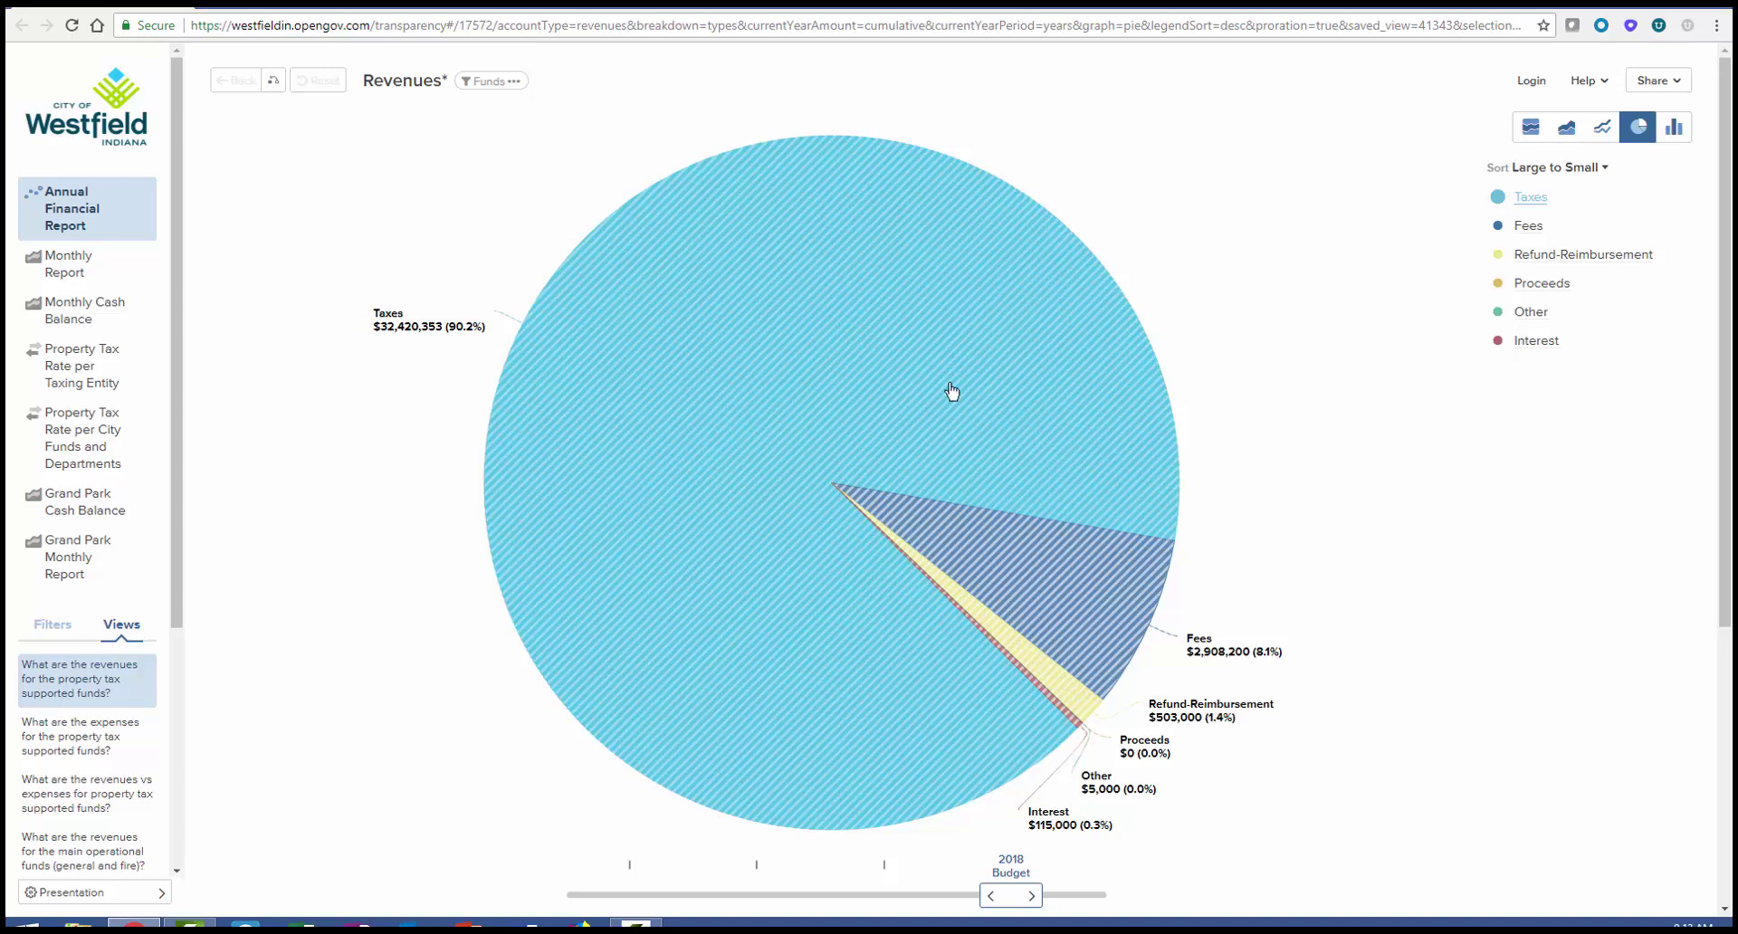
left_click(872, 368)
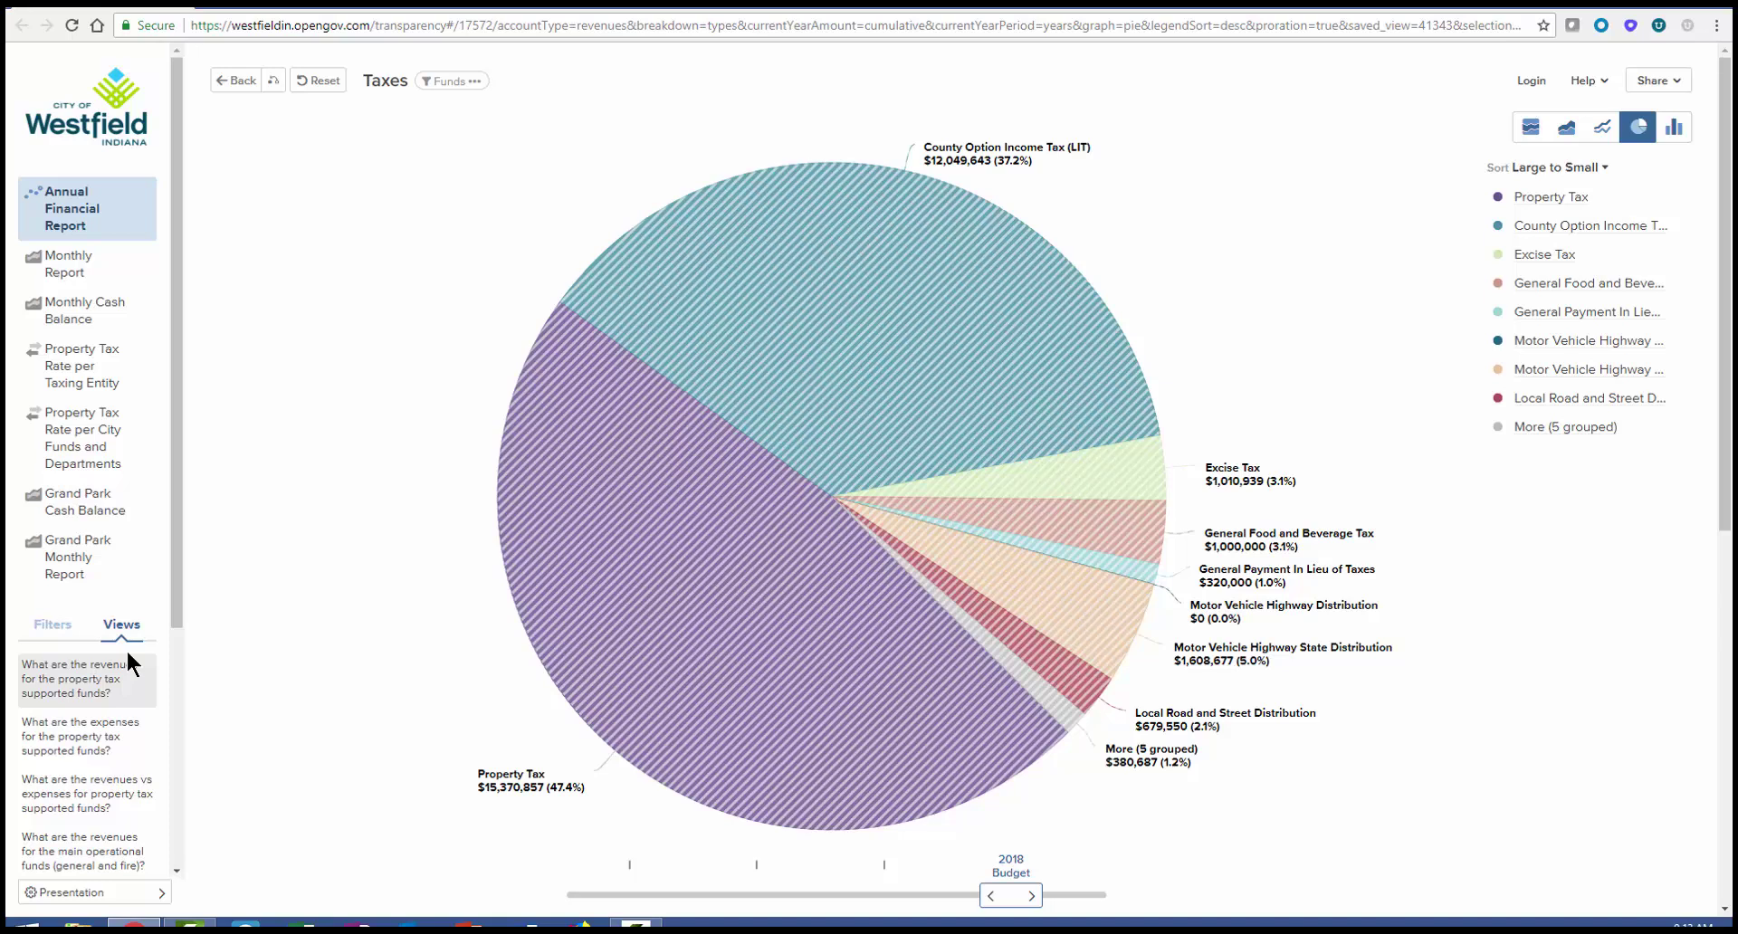
Load the saved view of each department's spending in the main operational funds and drill into the Police portion
scroll(127, 648, "down", 1)
scroll(149, 644, "up", 1)
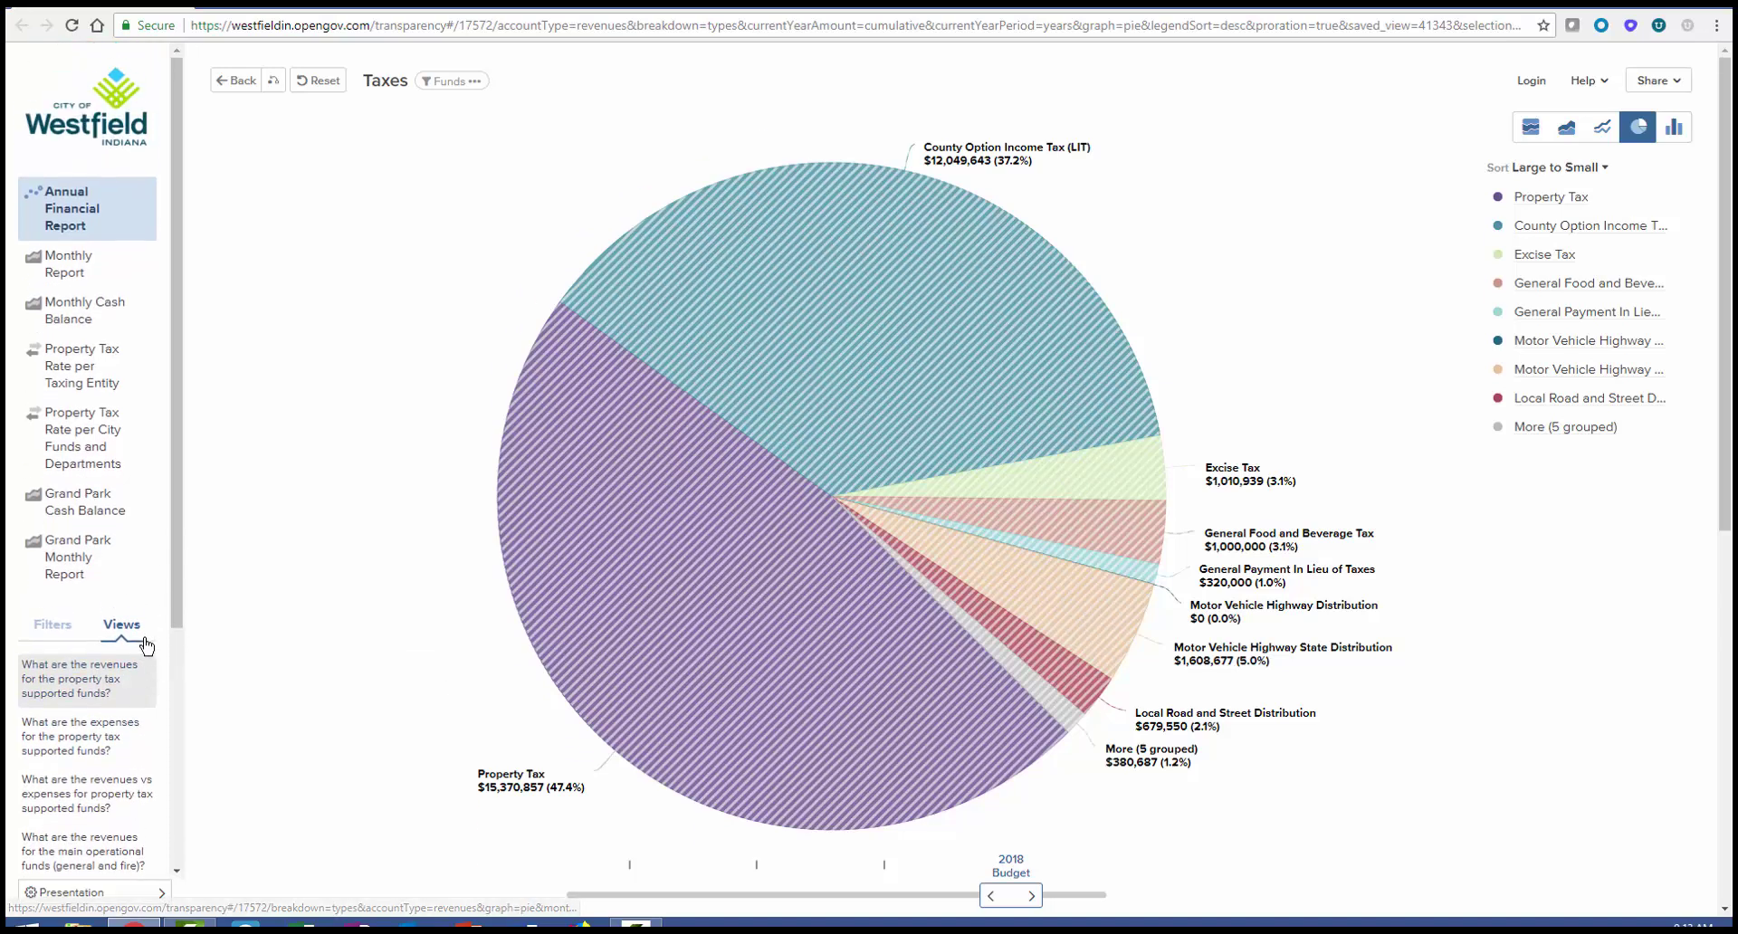
scroll(146, 645, "down", 4)
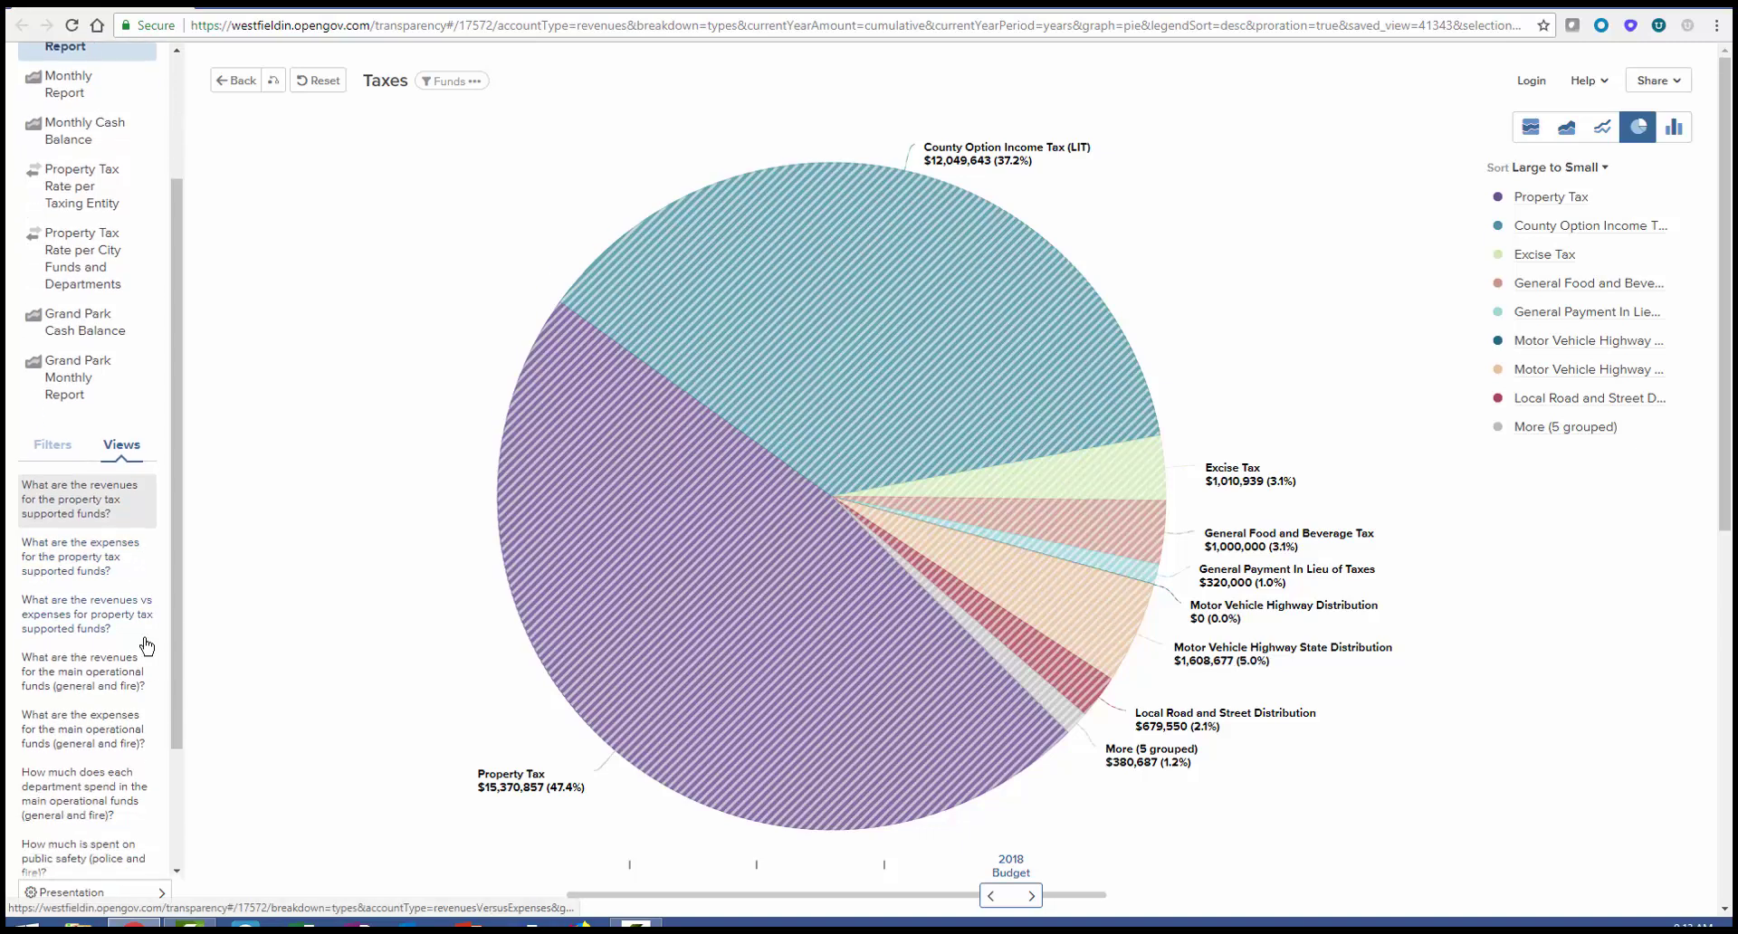
scroll(146, 644, "down", 2)
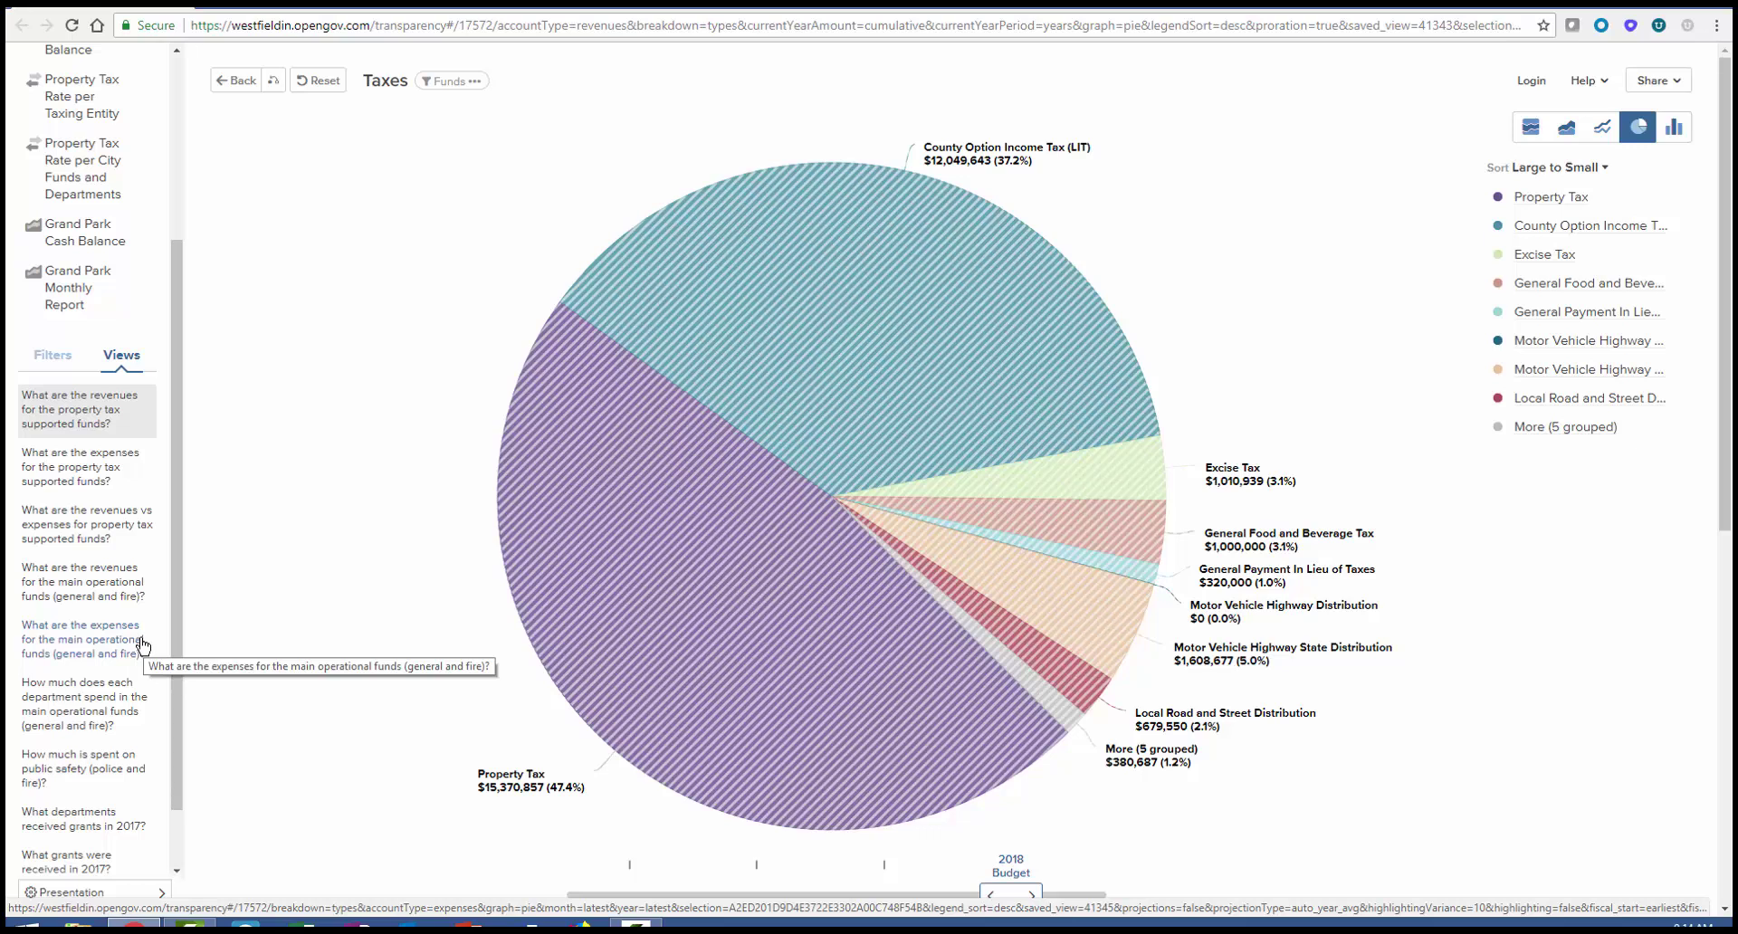
left_click(101, 706)
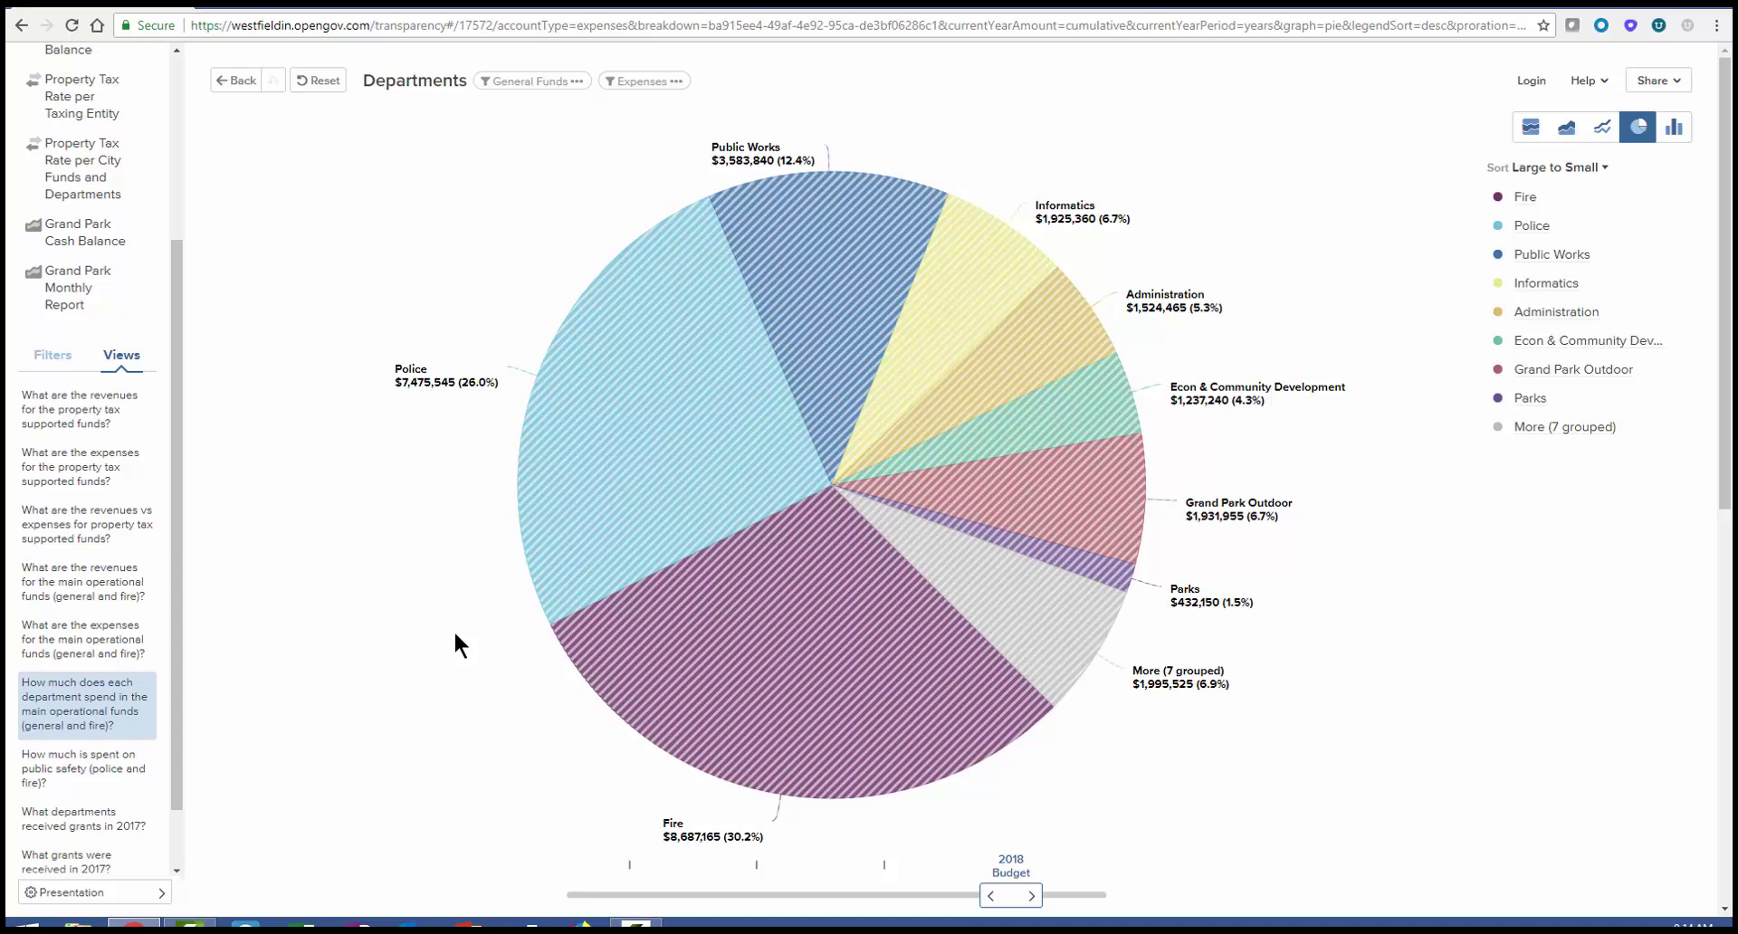
left_click(666, 424)
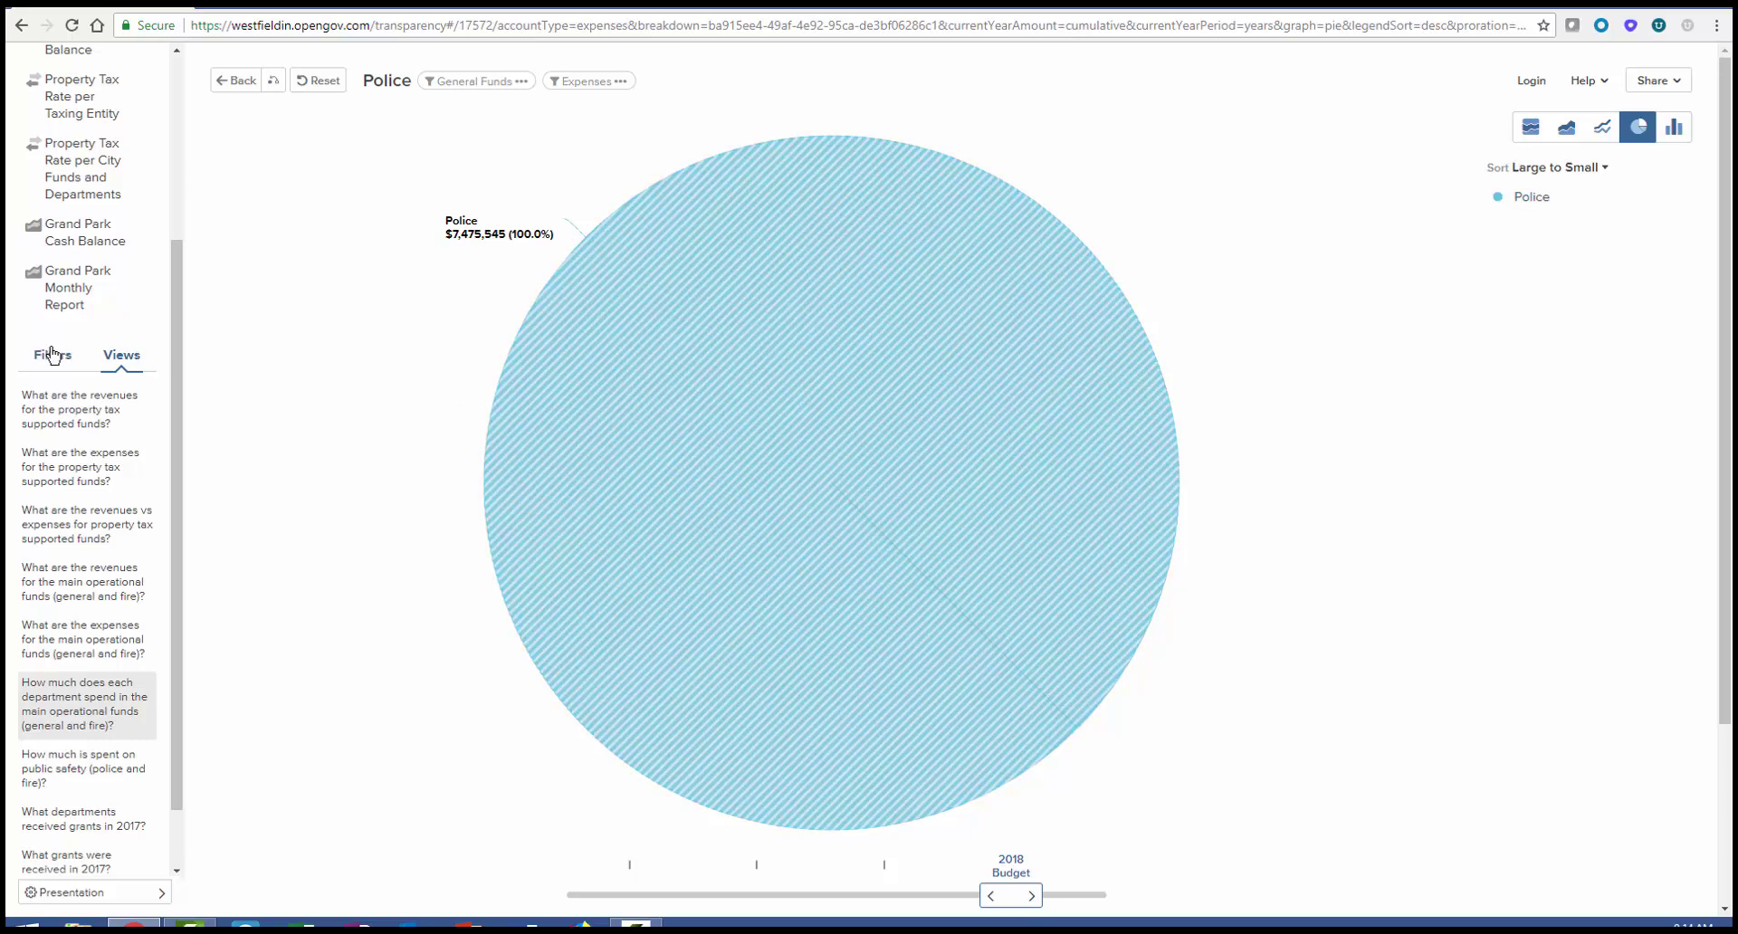
Break the Police expenses down by Expense Type
left_click(54, 354)
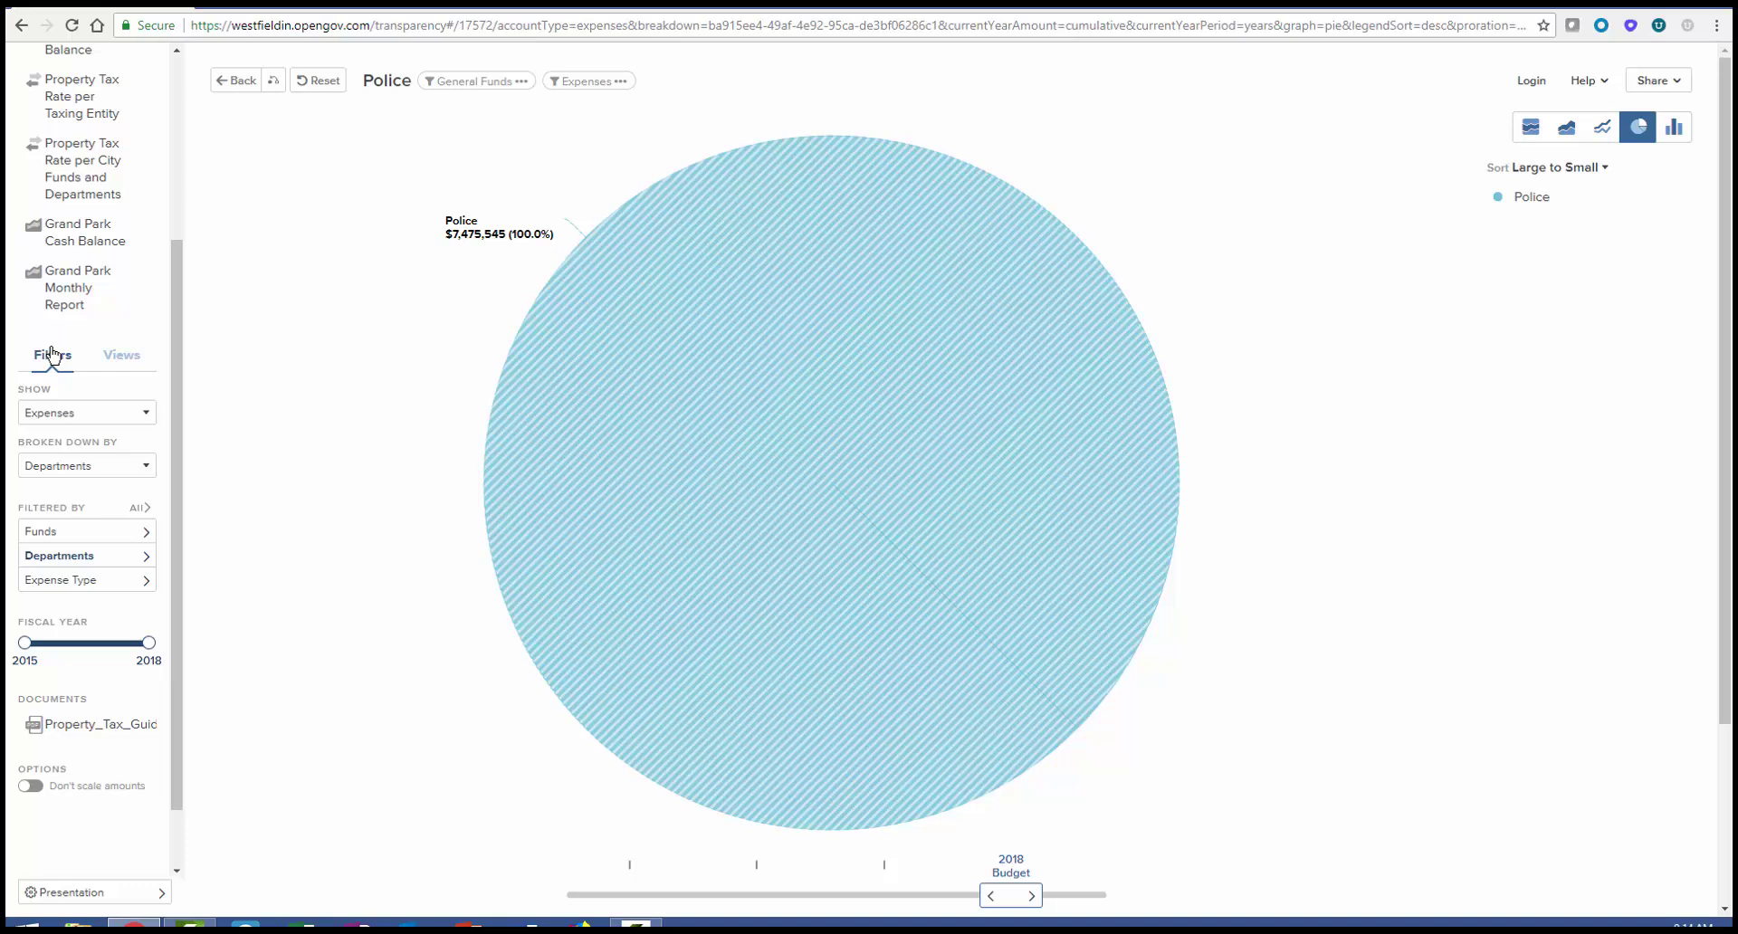
left_click(136, 469)
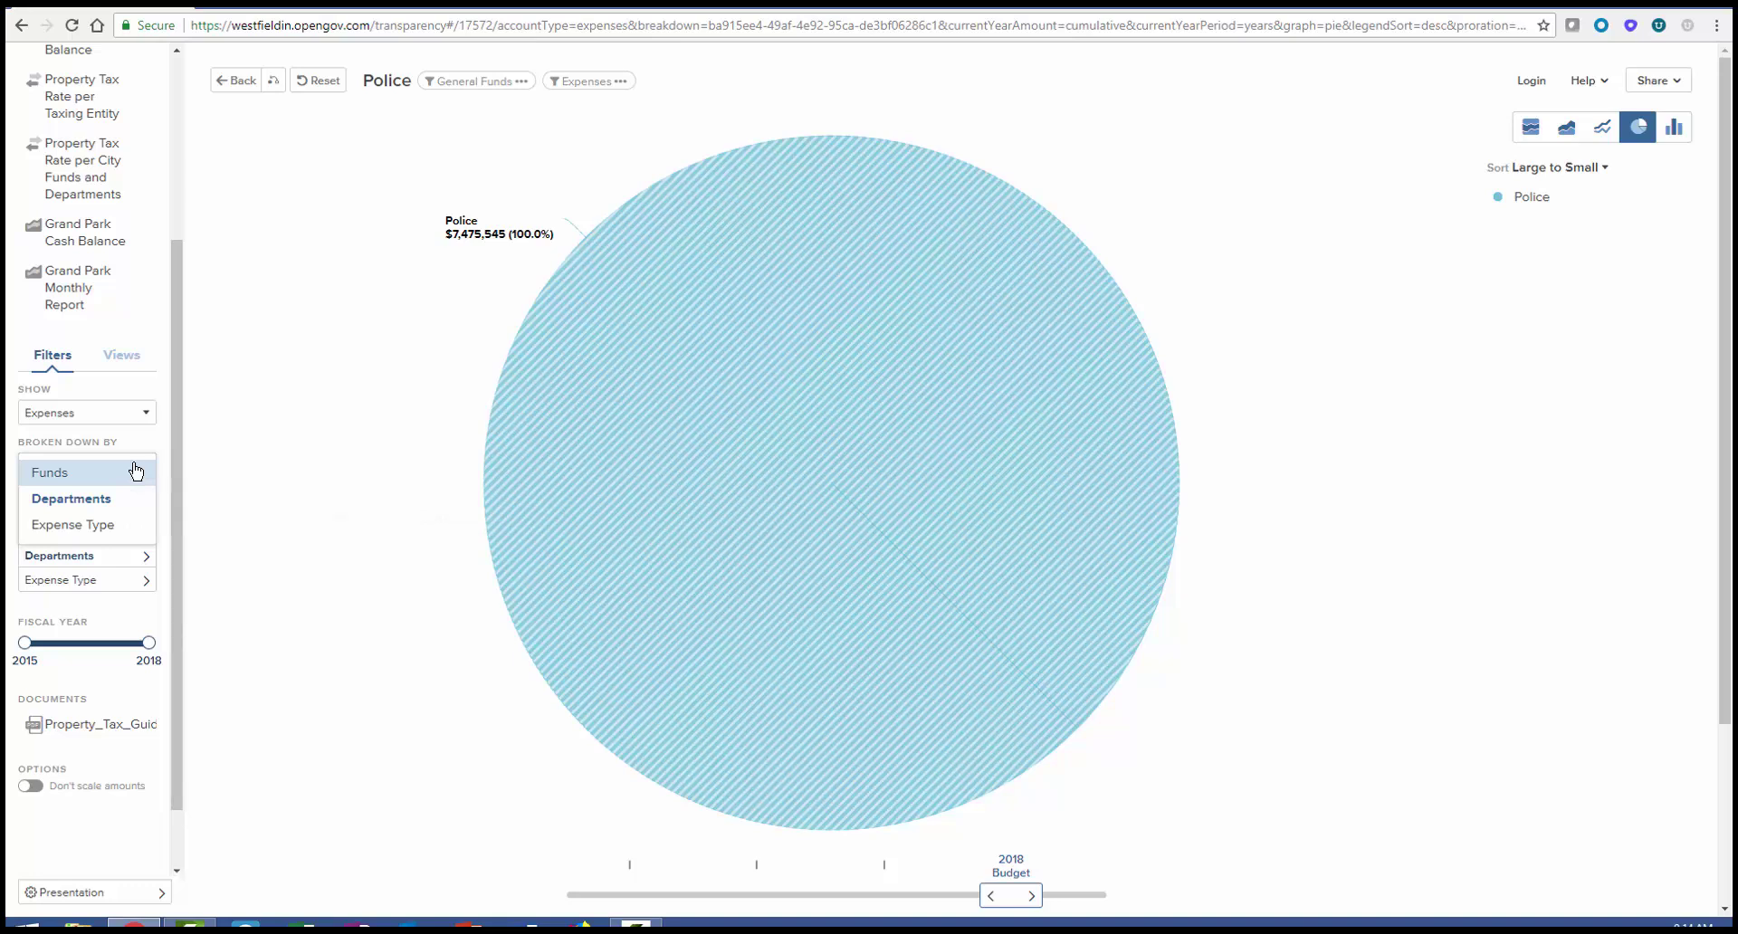
left_click(112, 526)
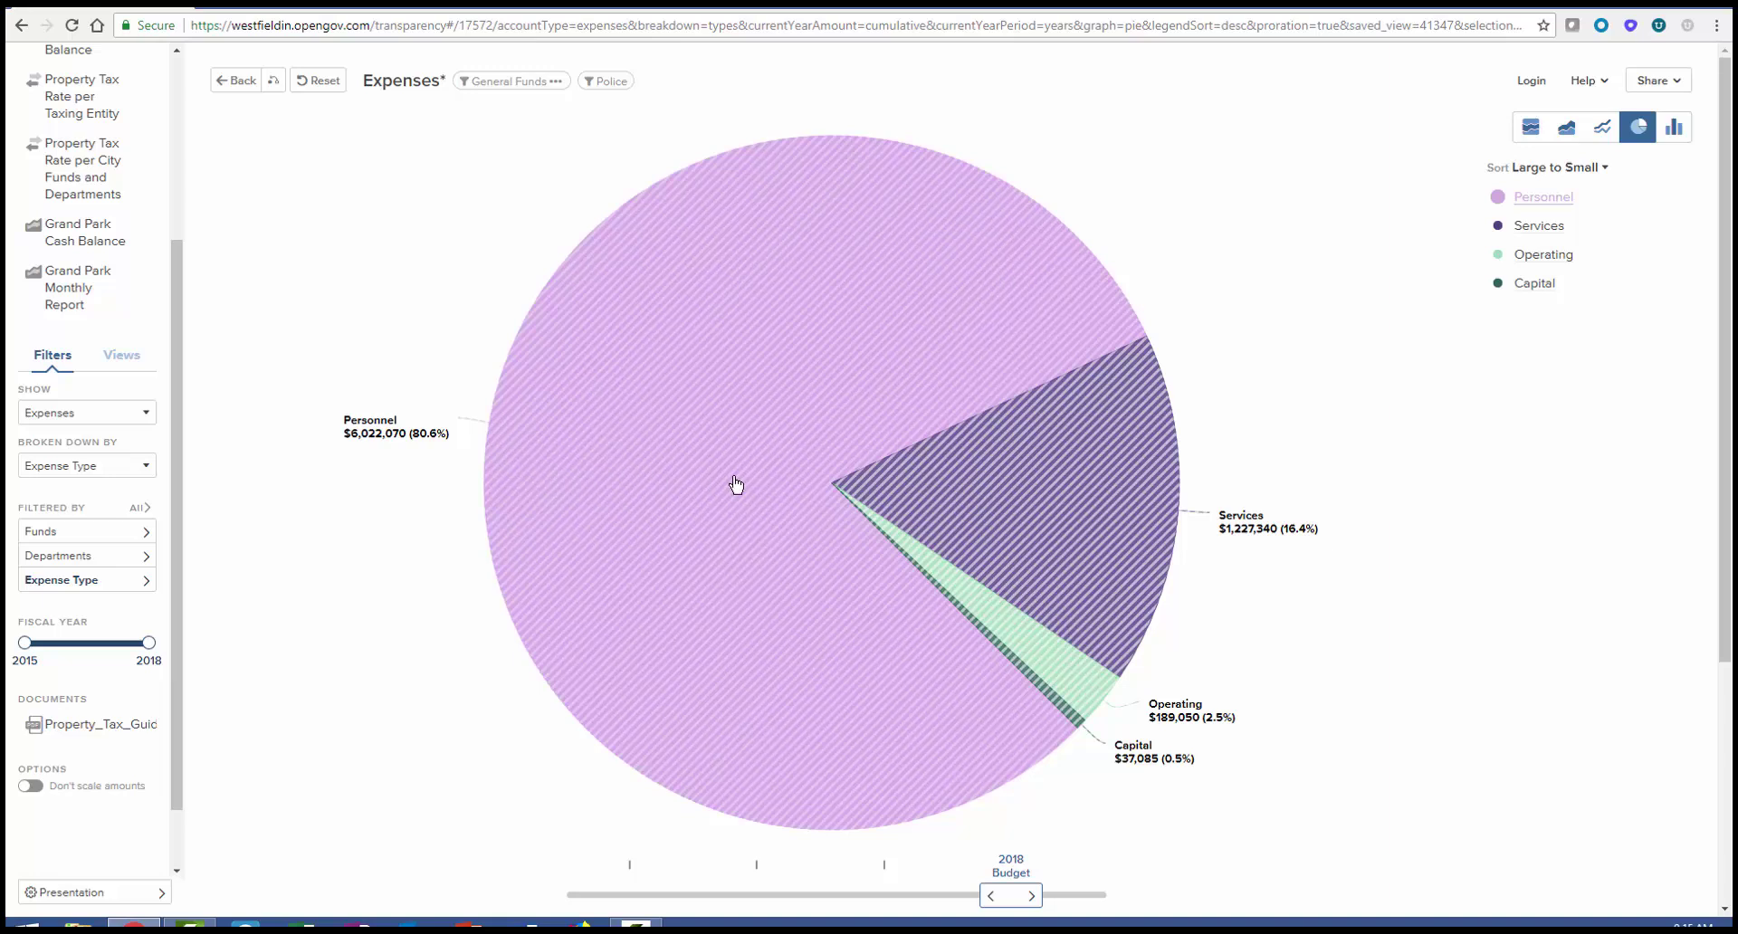
Drill into the Police Services expenses, expand the grouped categories and review the yearly amounts table below the chart
left_click(986, 501)
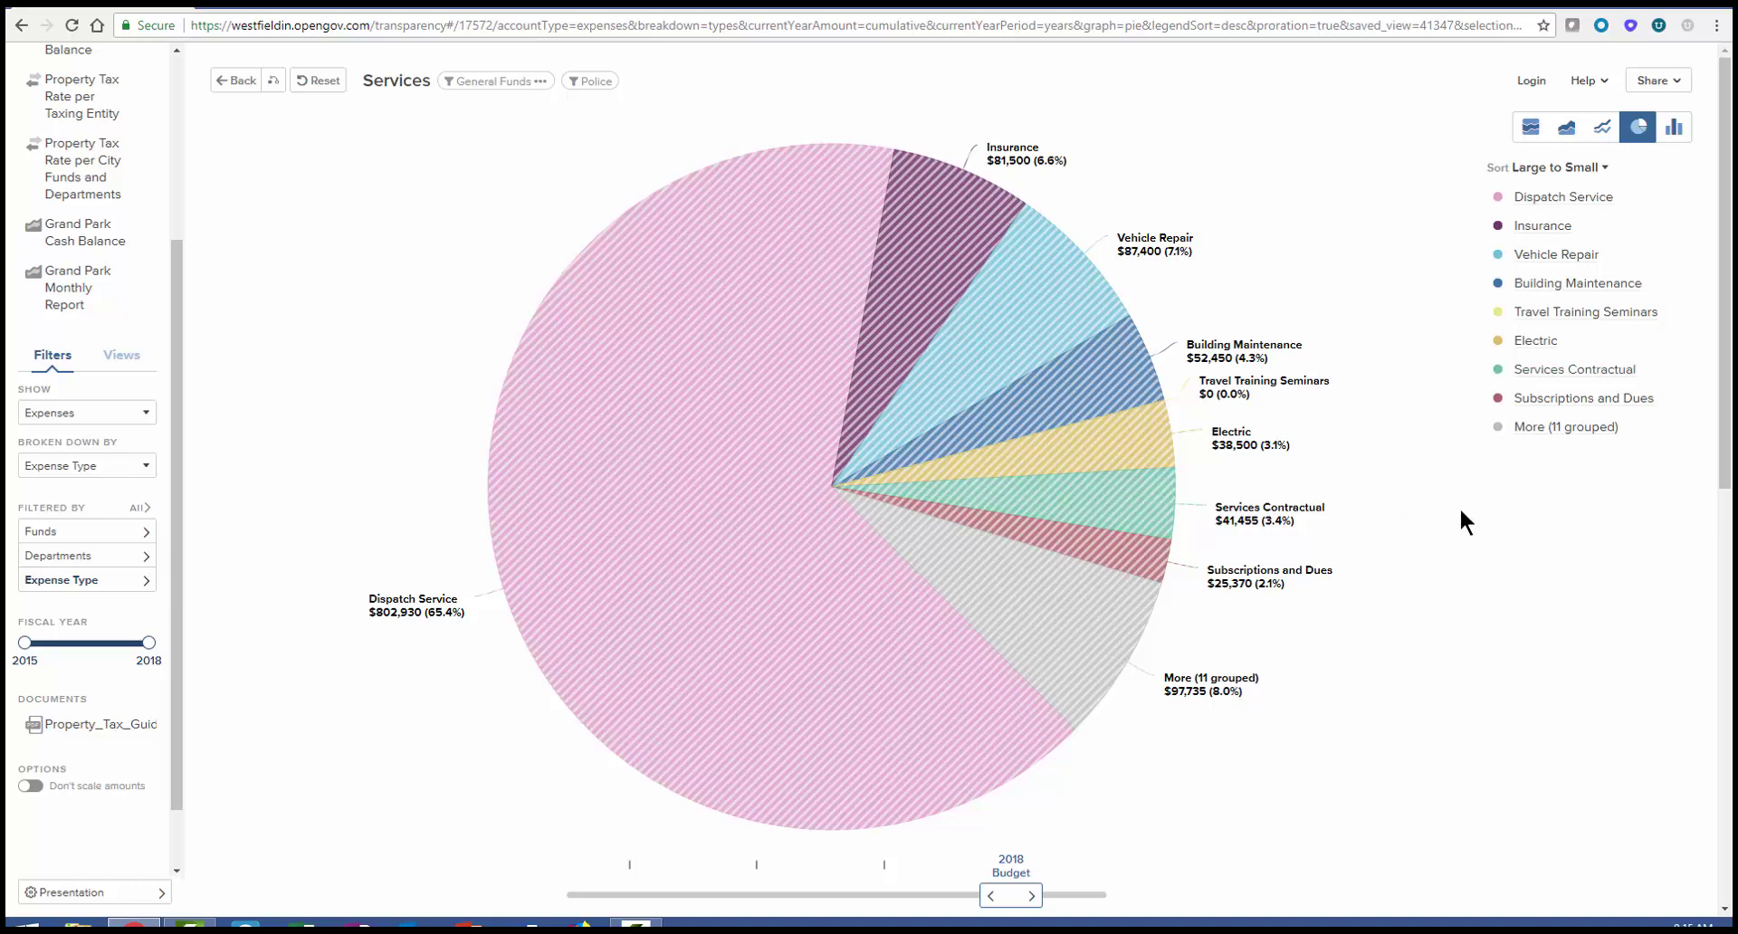
mouse_move(1506, 514)
left_click(1579, 463)
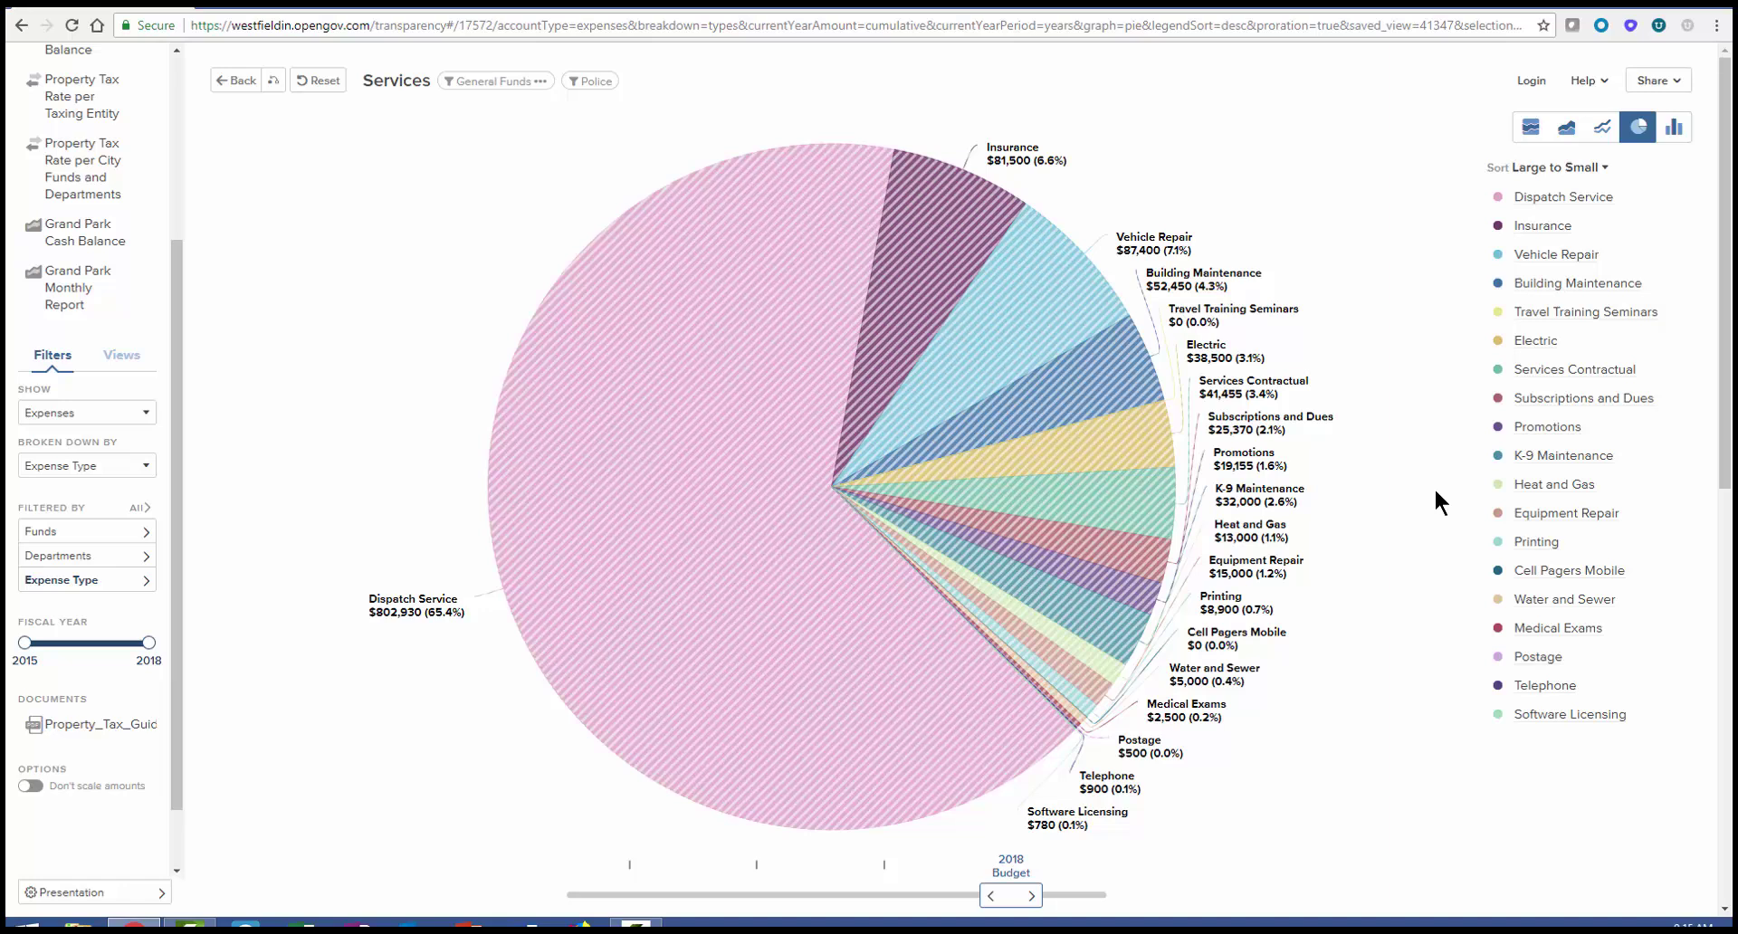
scroll(1435, 491, "down", 3)
scroll(1435, 492, "down", 2)
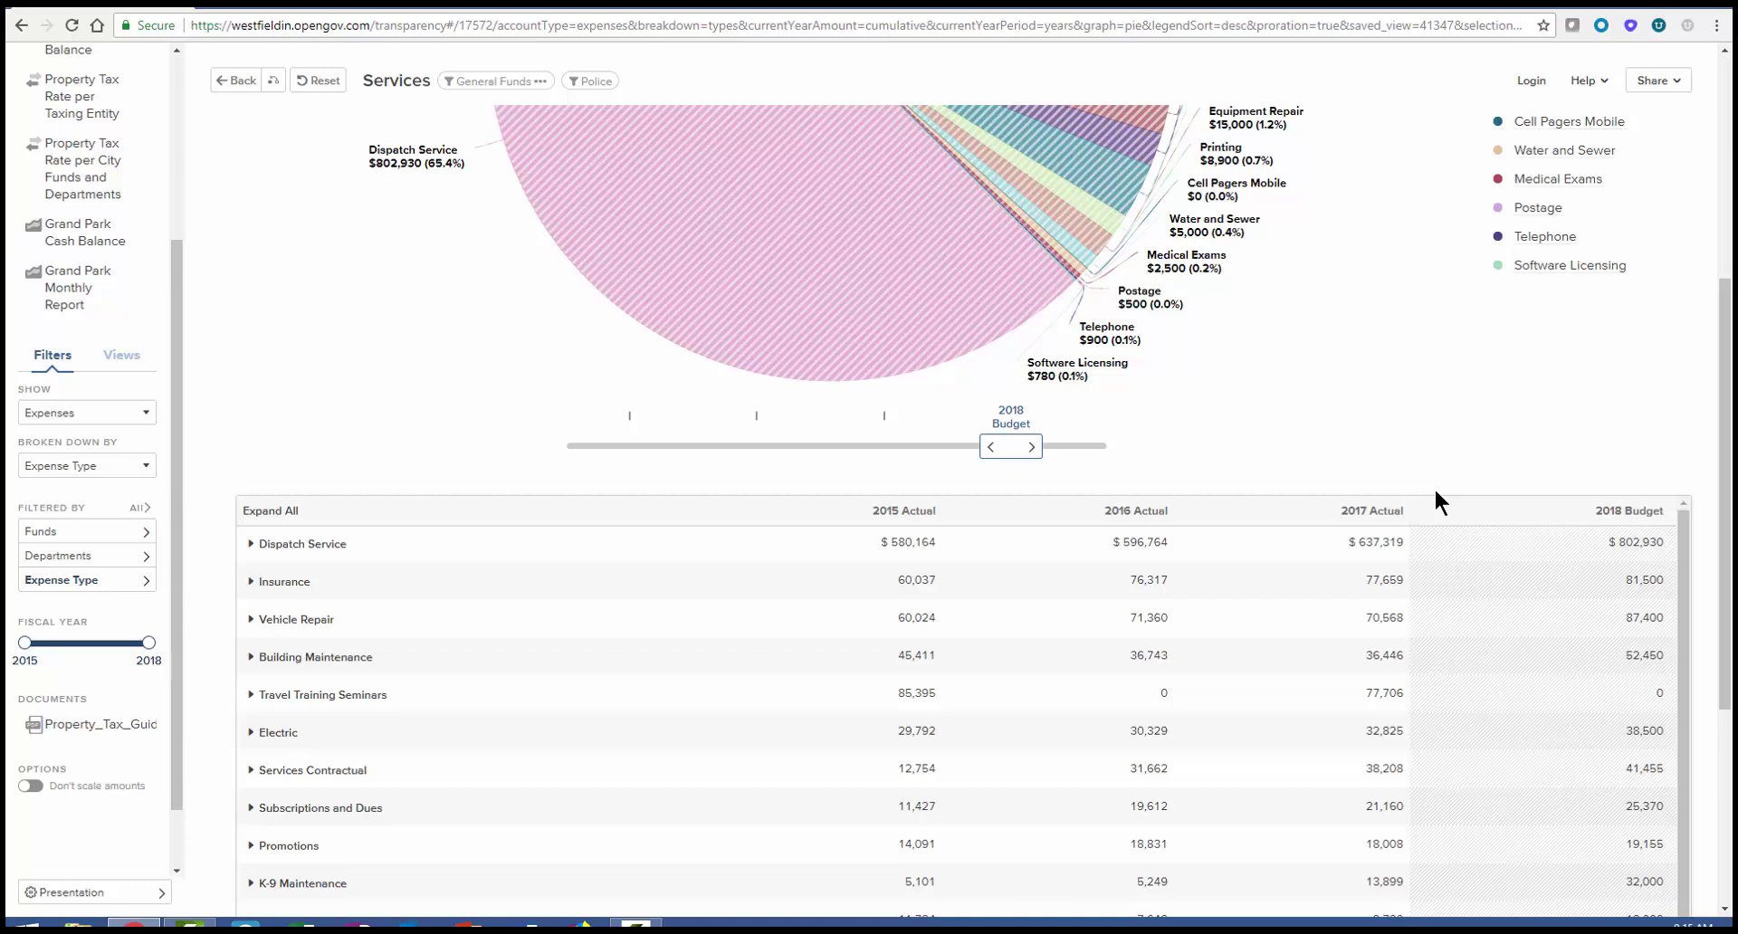
scroll(1433, 487, "up", 5)
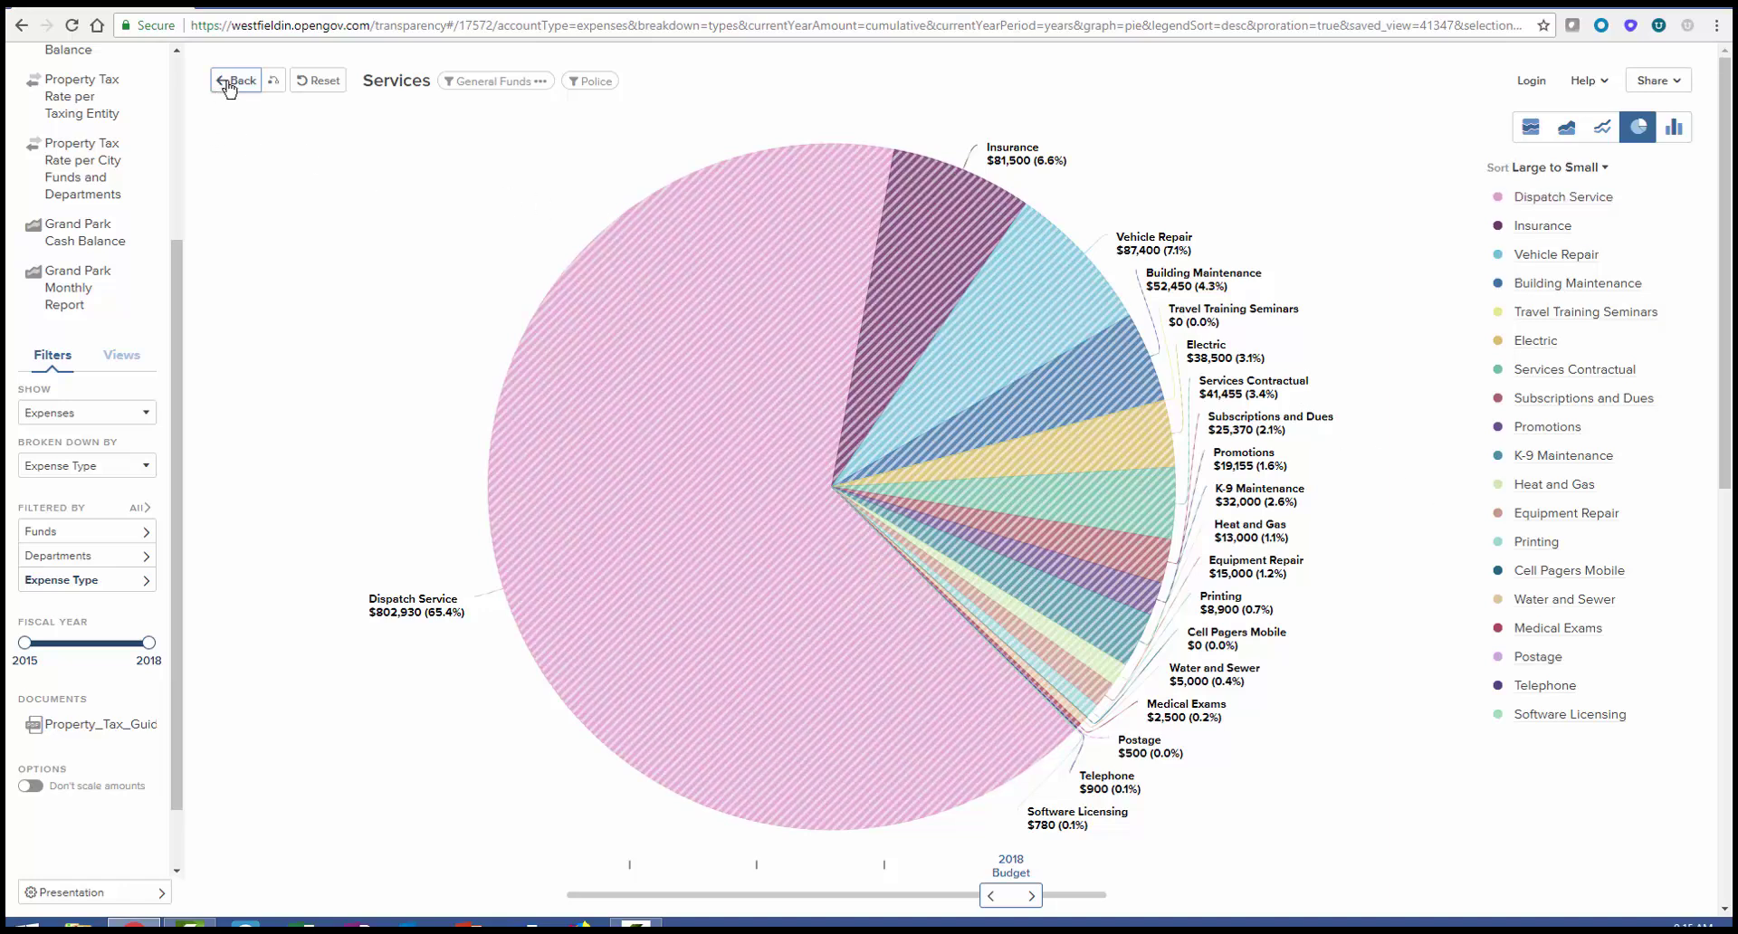
Go back from the Services breakdown and reset the report to its original revenues view
left_click(229, 88)
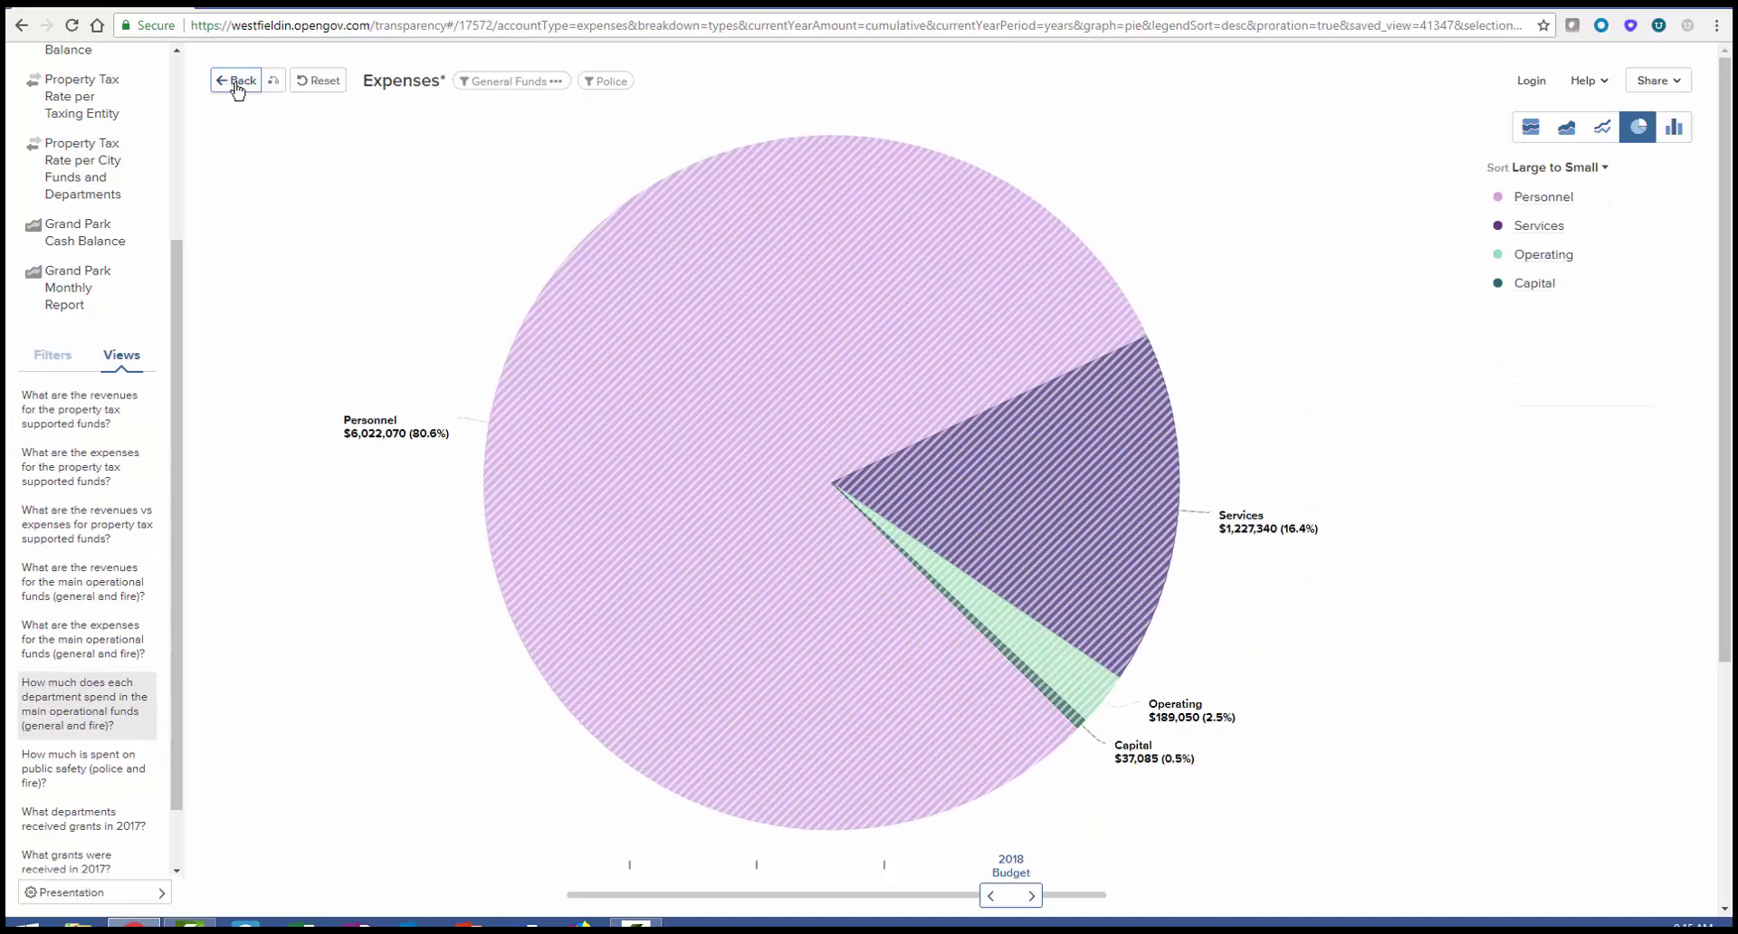
left_click(319, 86)
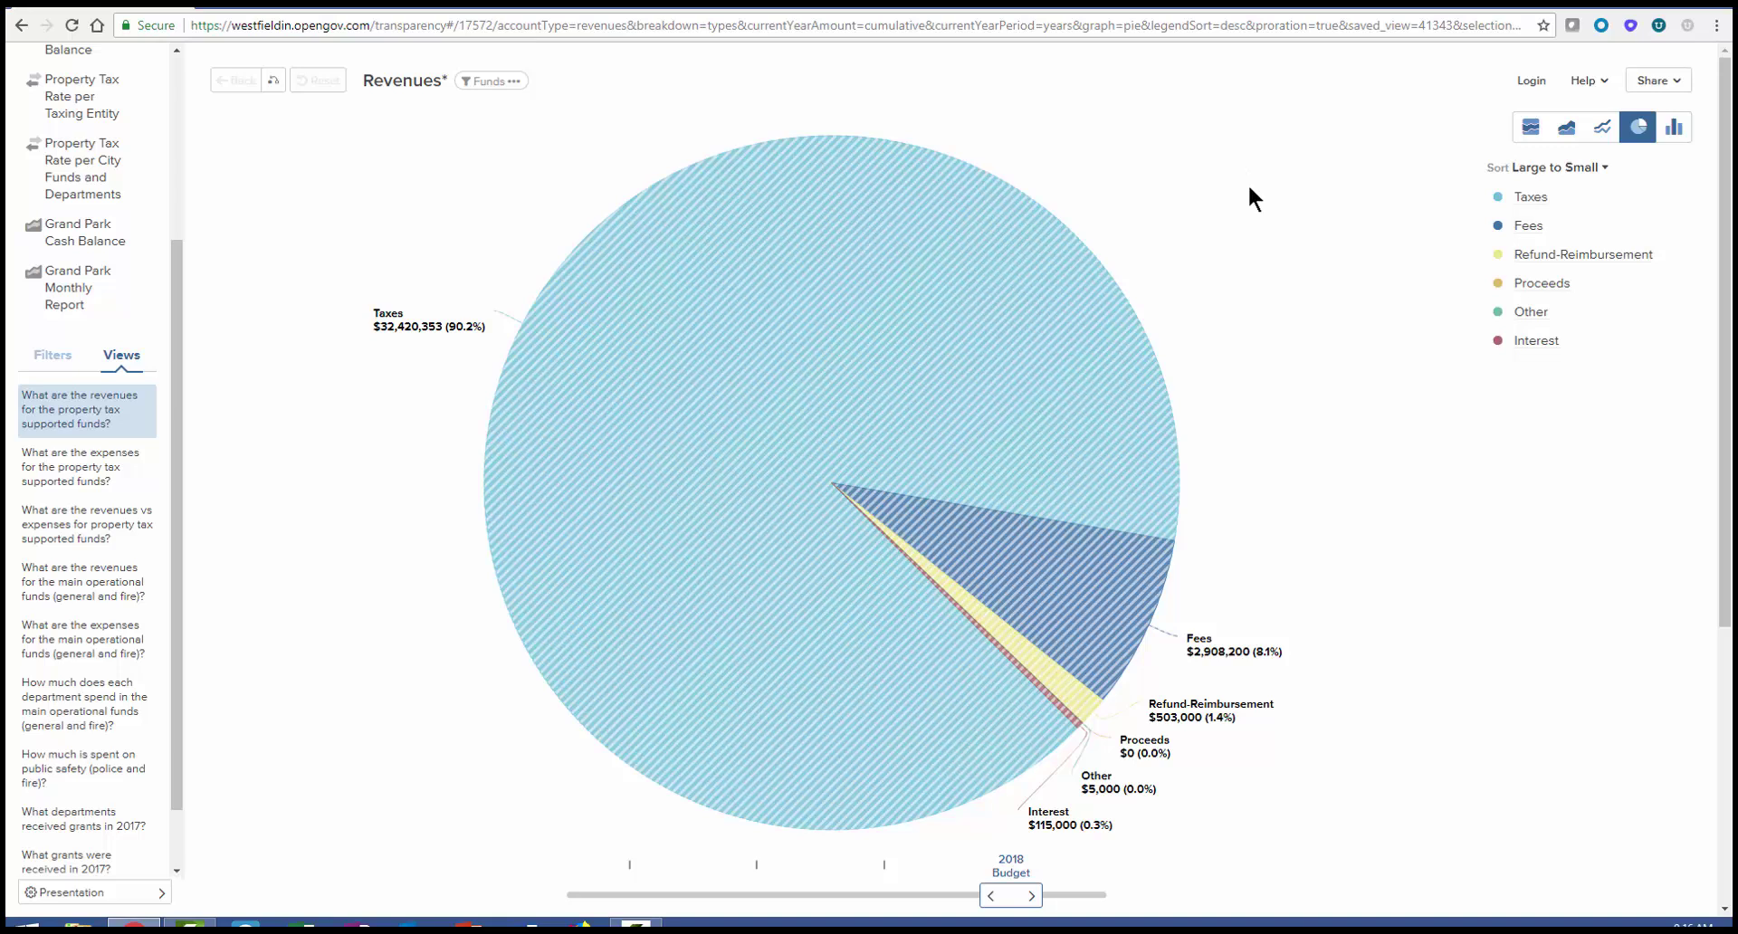
View the revenues as a percentage graph, a stacked graph and a line graph
left_click(1539, 132)
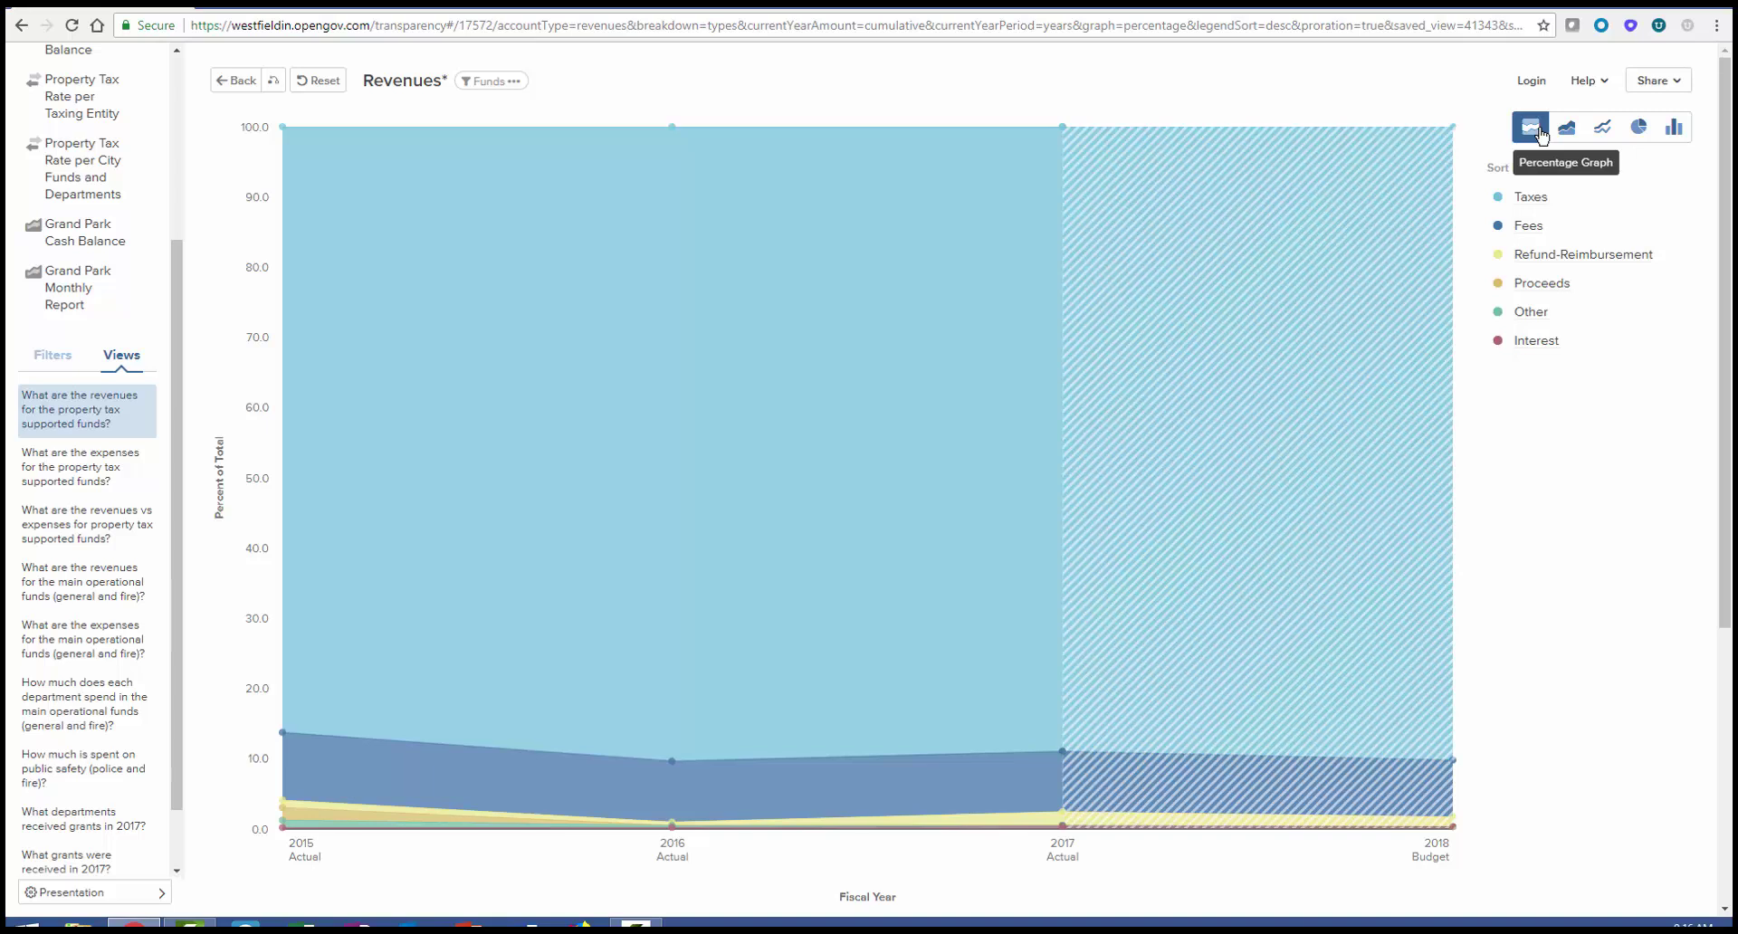
left_click(1566, 129)
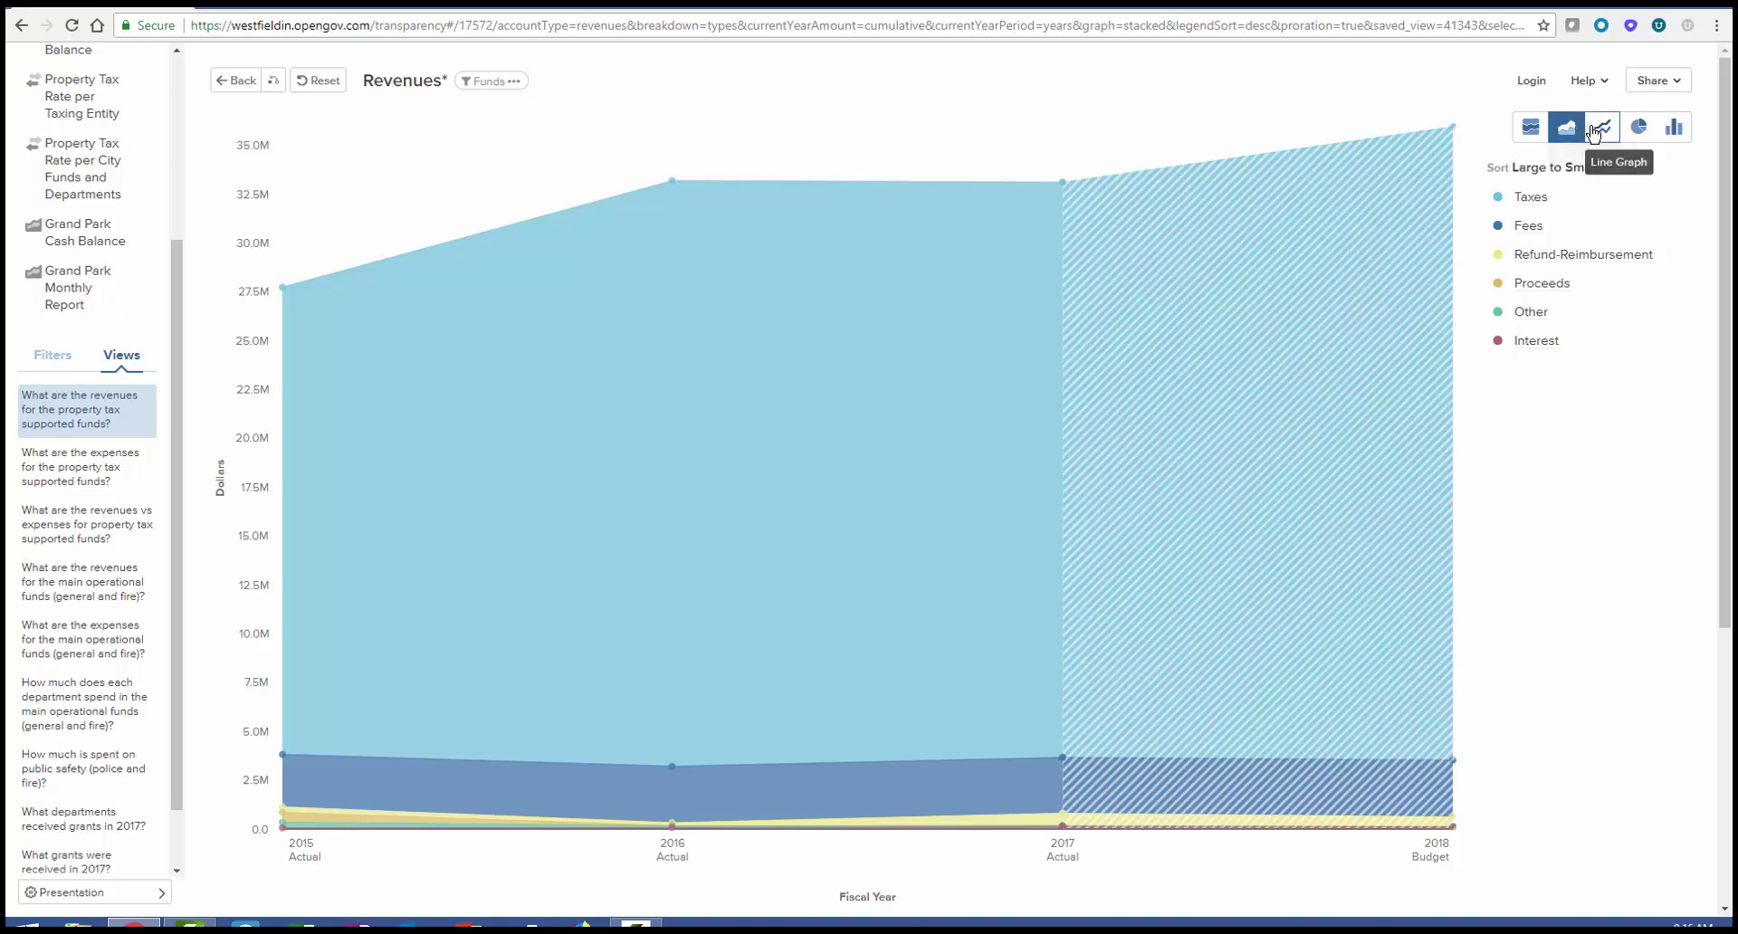
left_click(1595, 132)
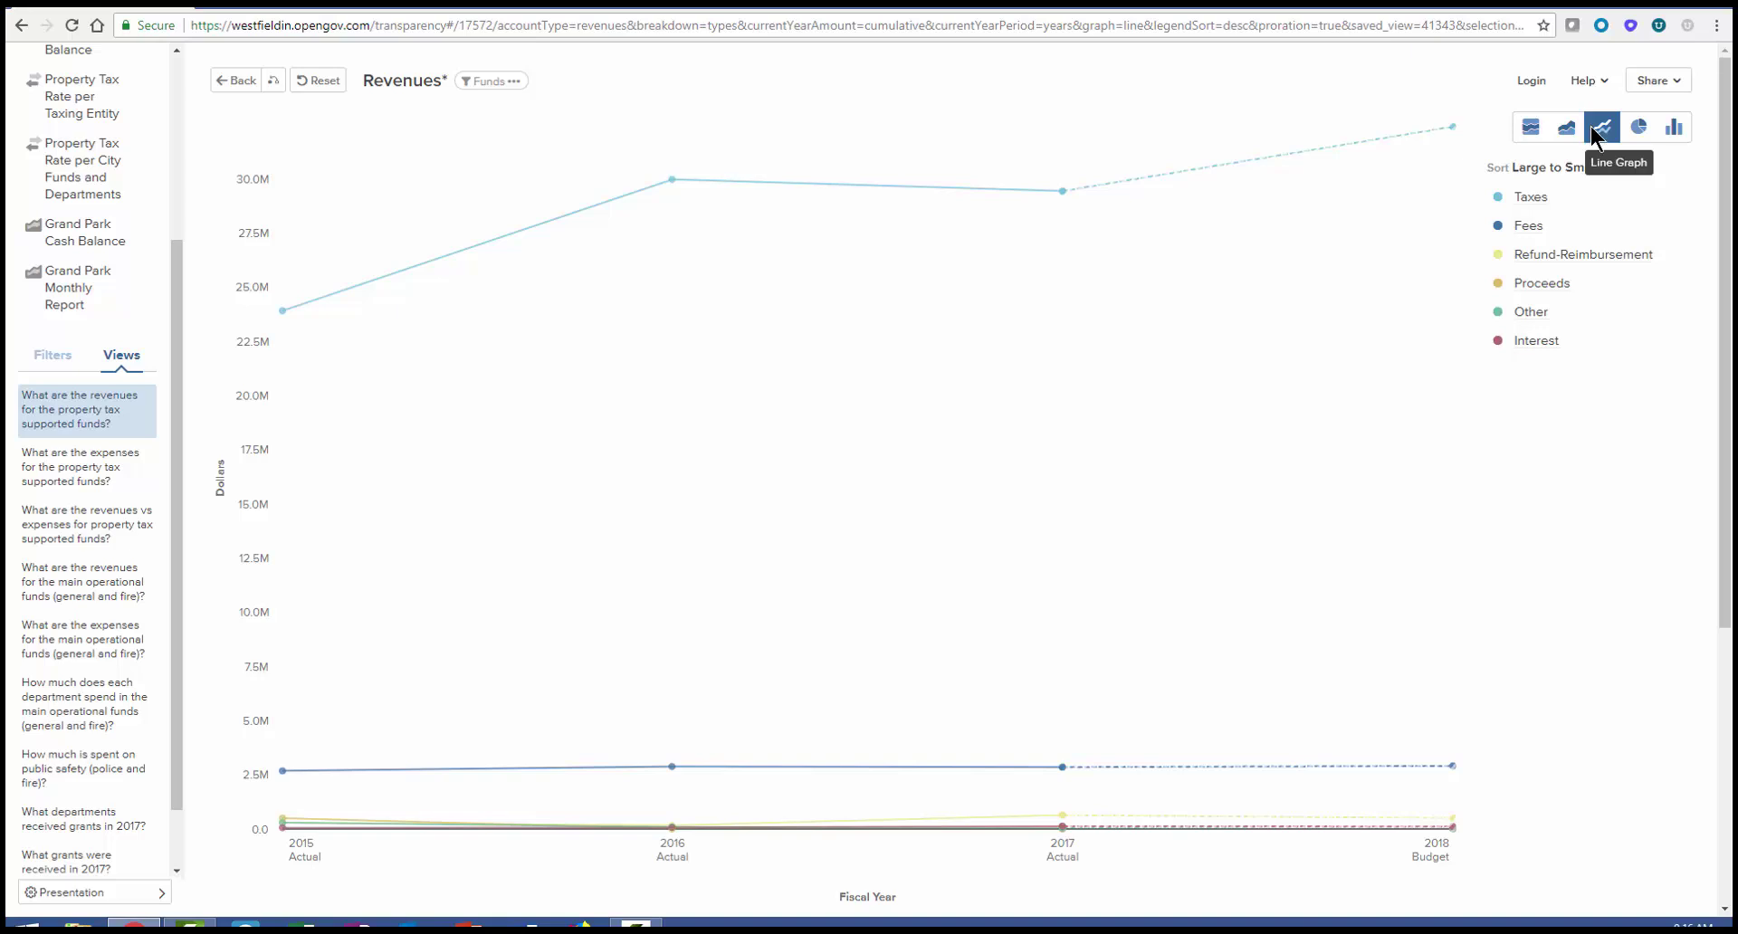
Show the revenues pie chart for 2017 Actual, and change the display to a bar graph across fiscal years
left_click(1645, 133)
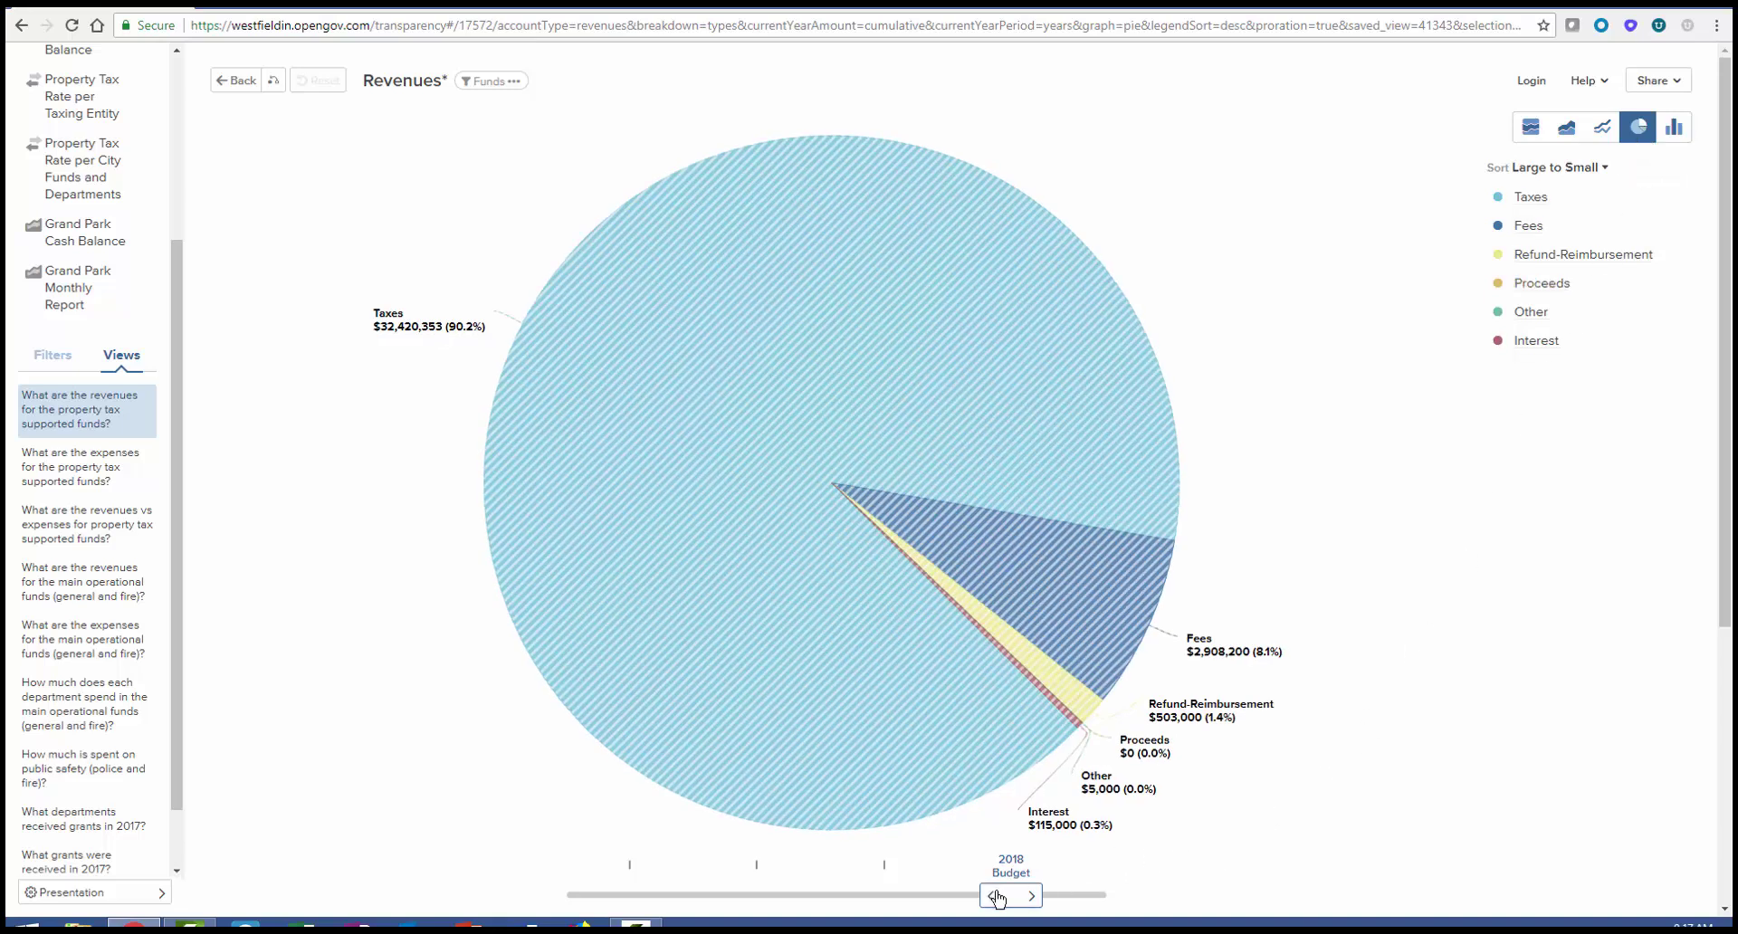
left_click(876, 876)
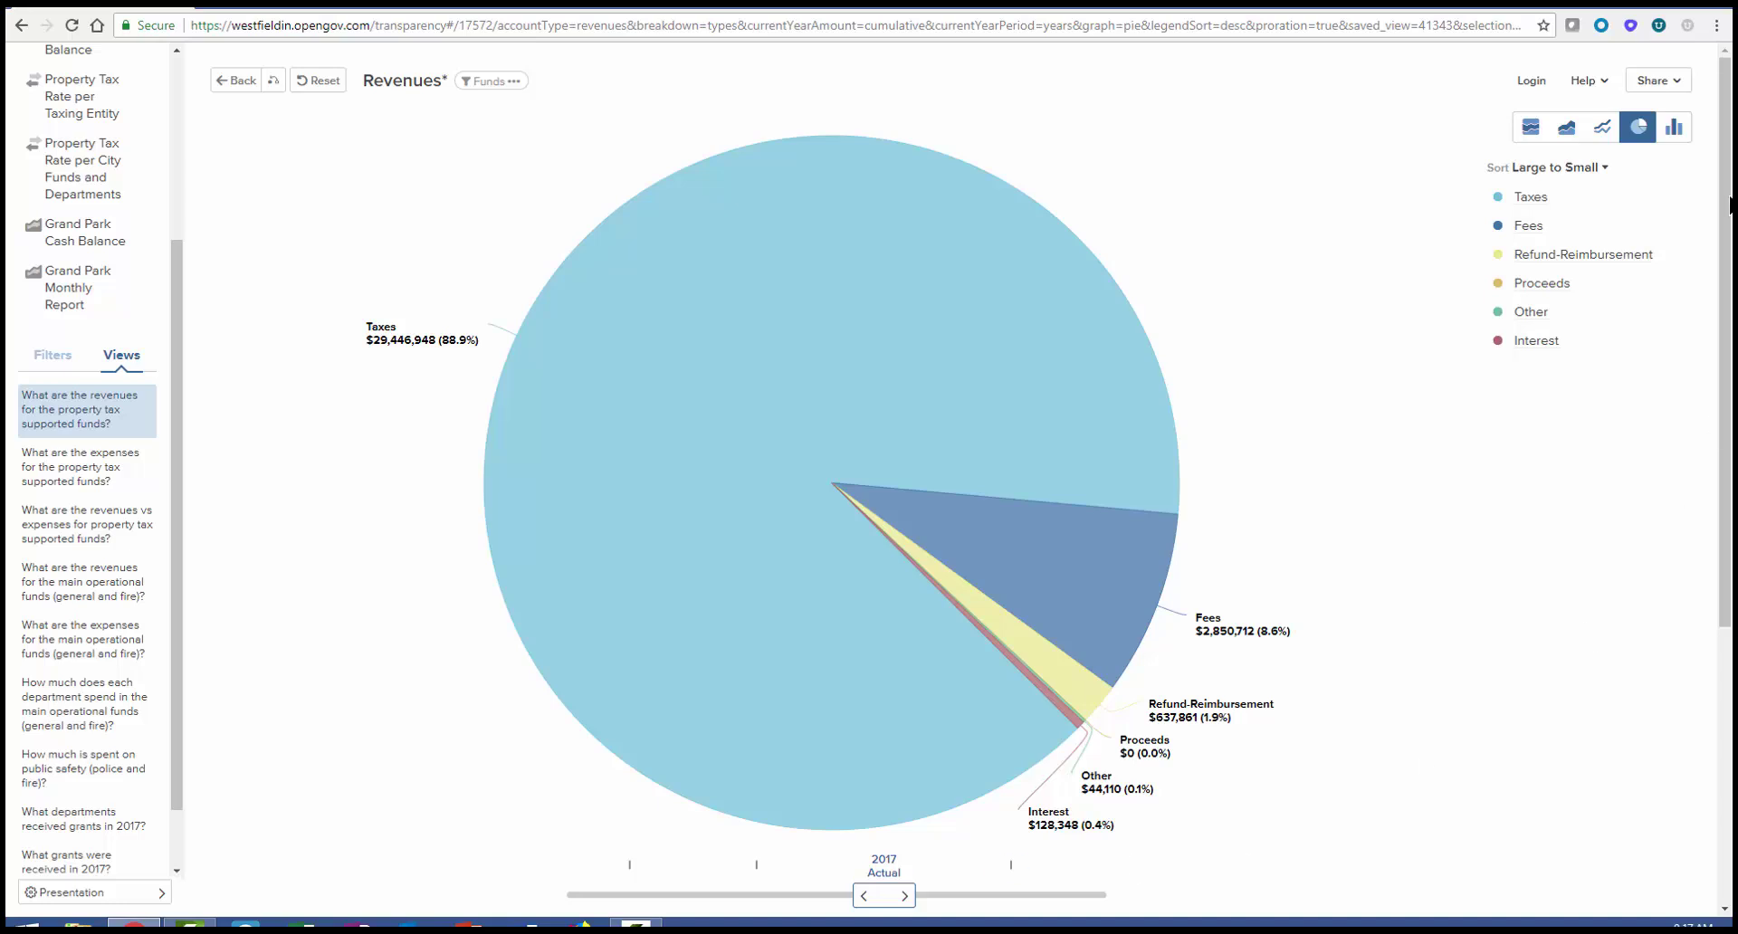
left_click(1673, 128)
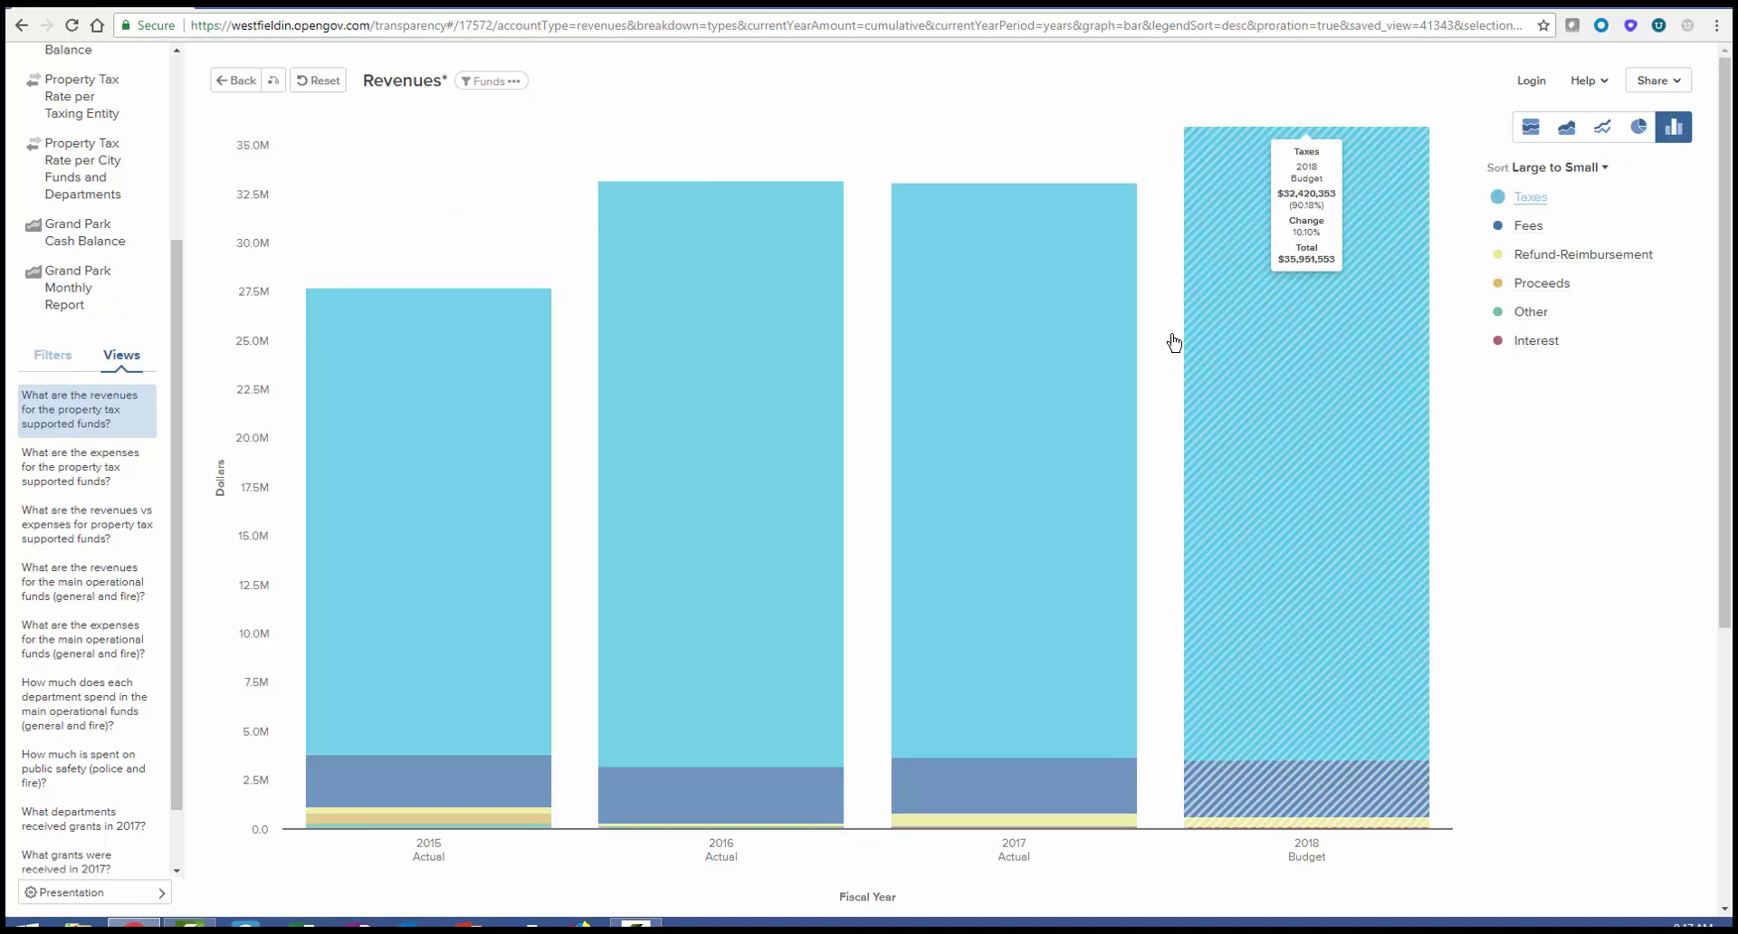
mouse_move(1048, 350)
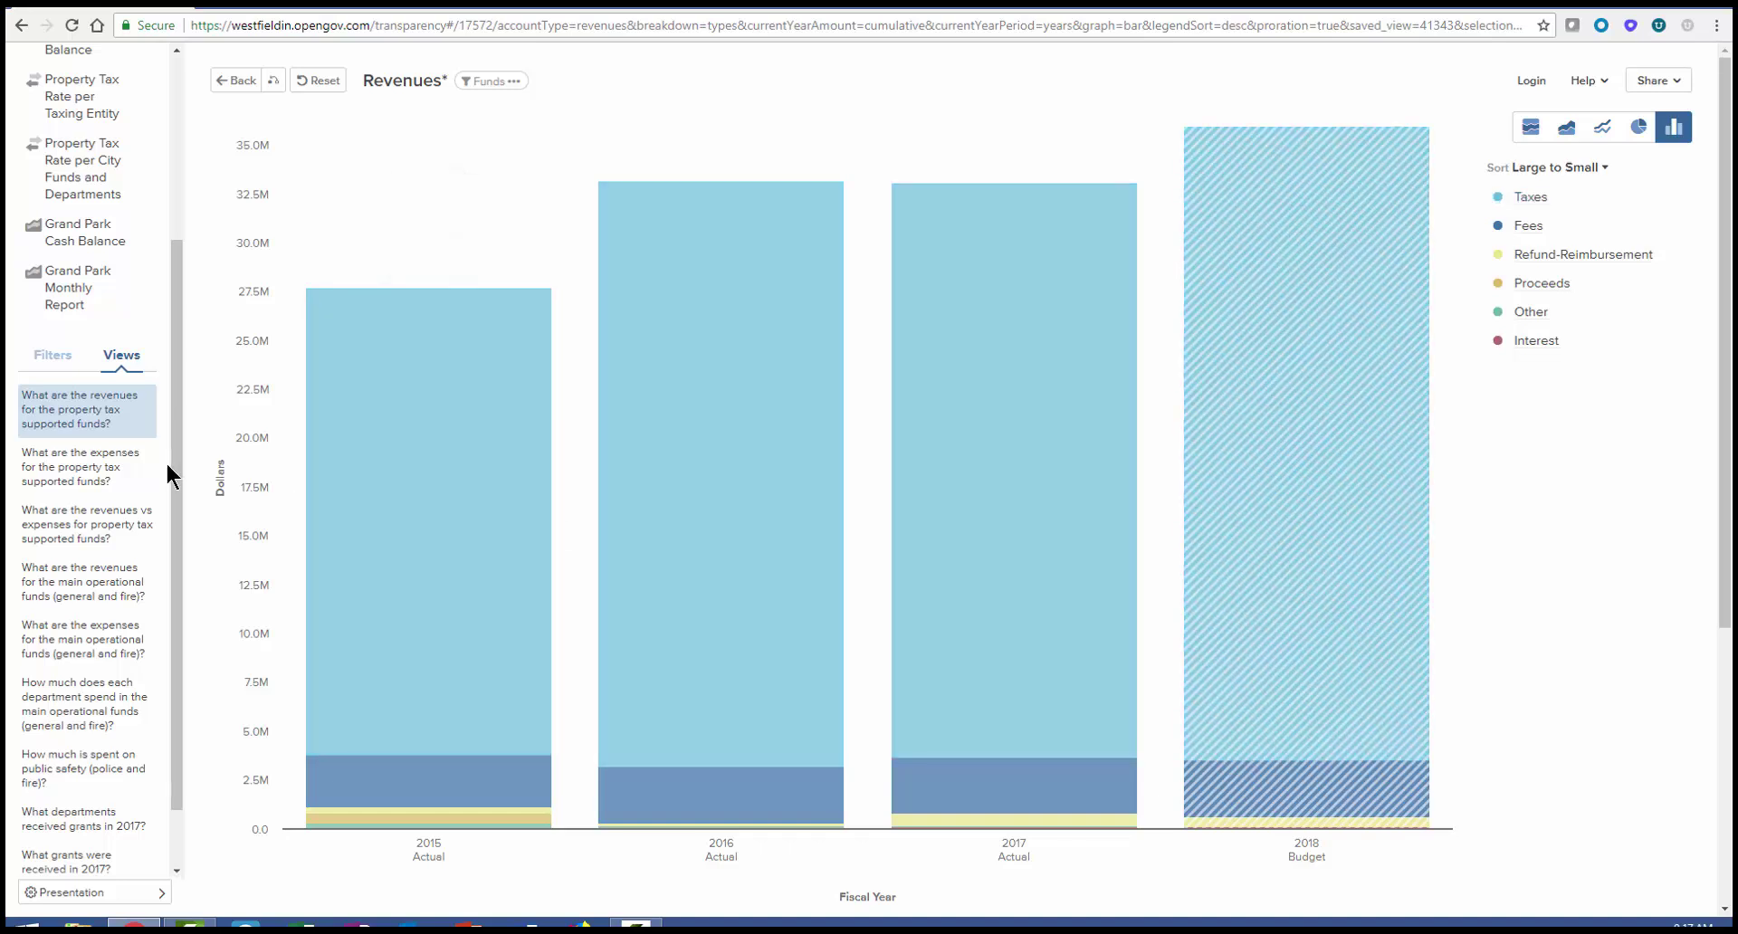
Open the Monthly Report and inspect the County Option Income Tax share of the 2018 budget bar
left_click_drag(178, 465, 165, 258)
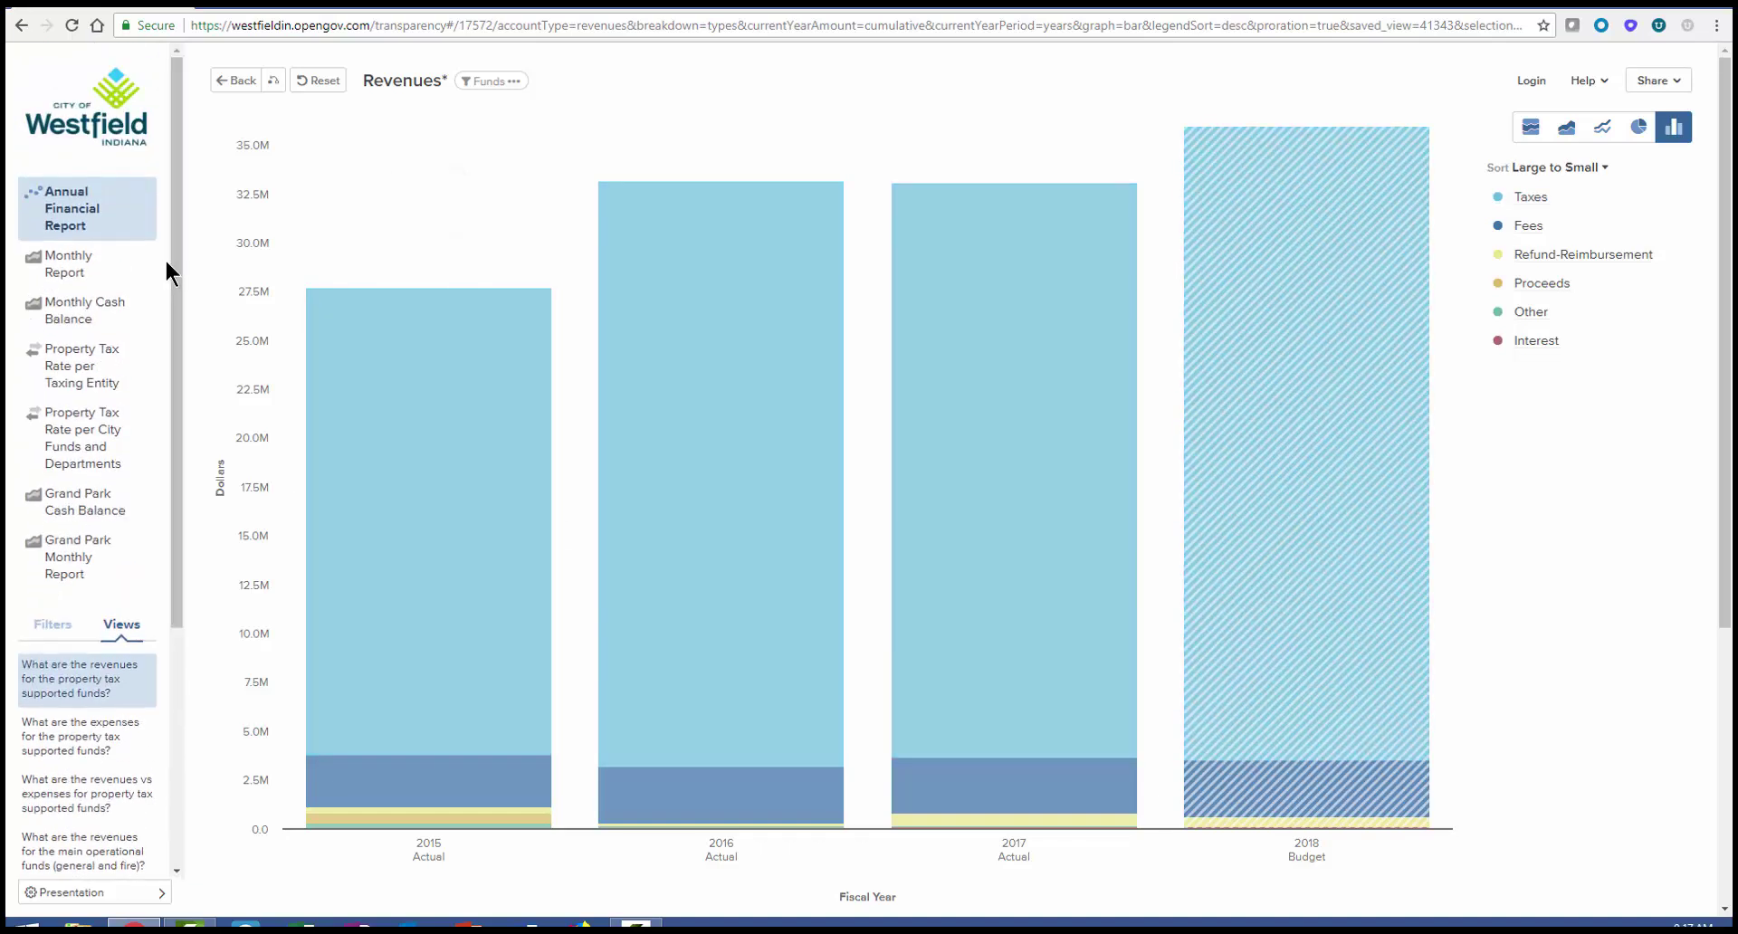
left_click(63, 255)
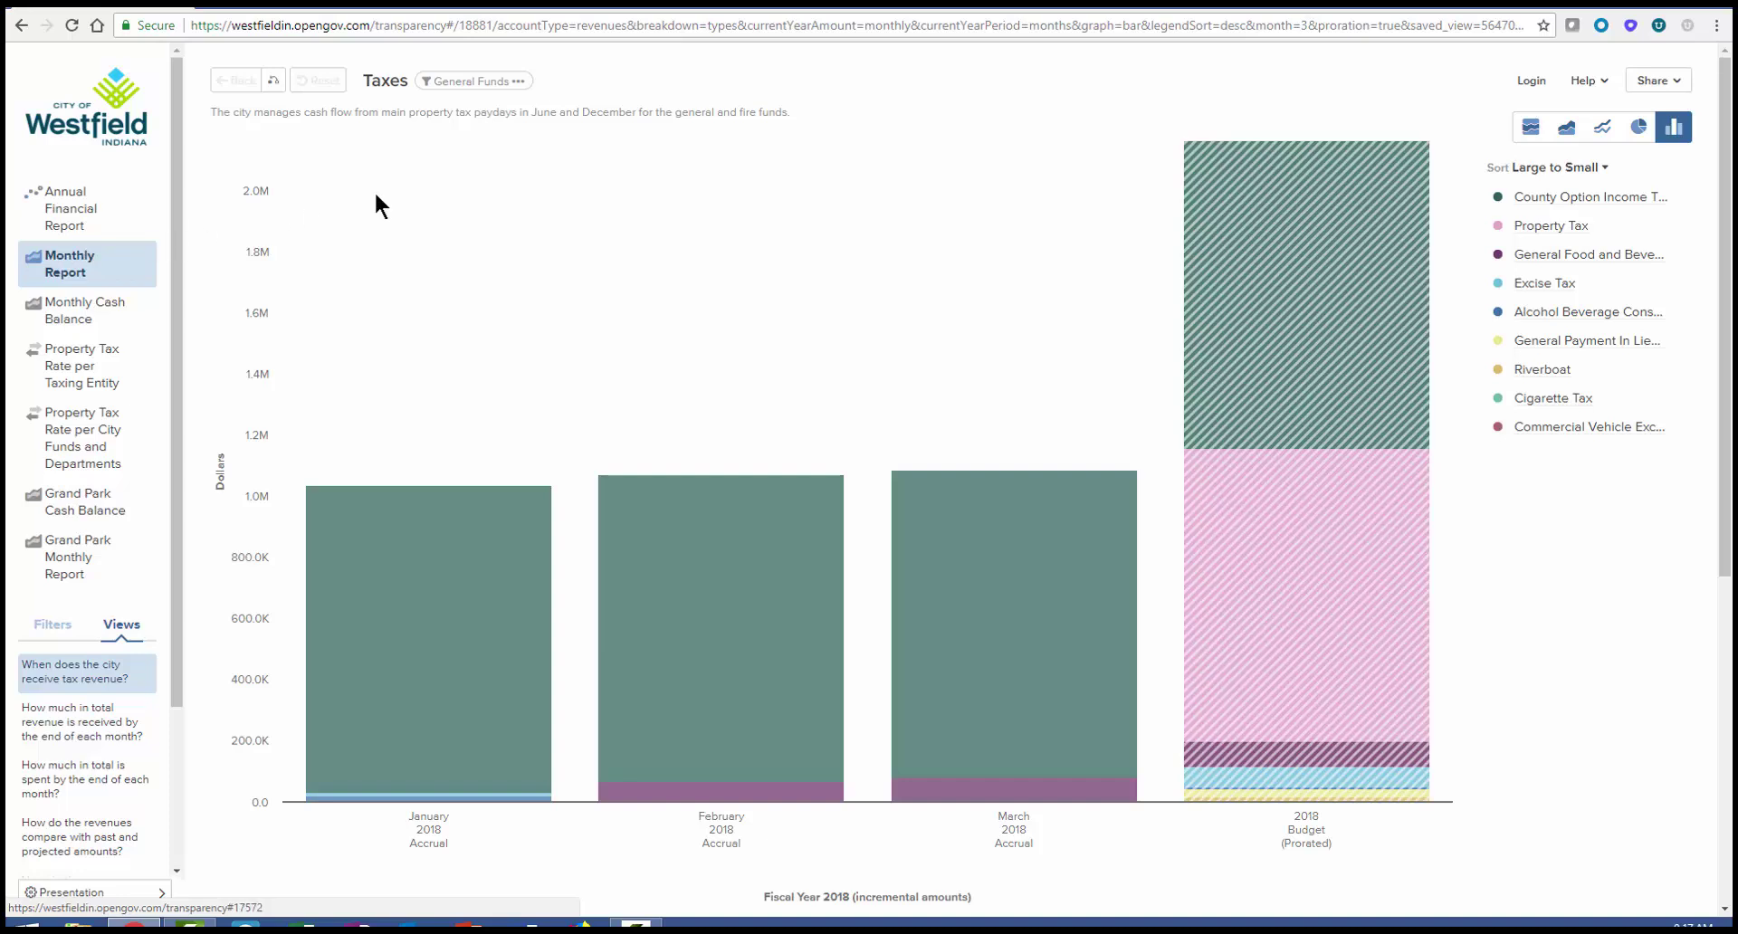
mouse_move(1189, 173)
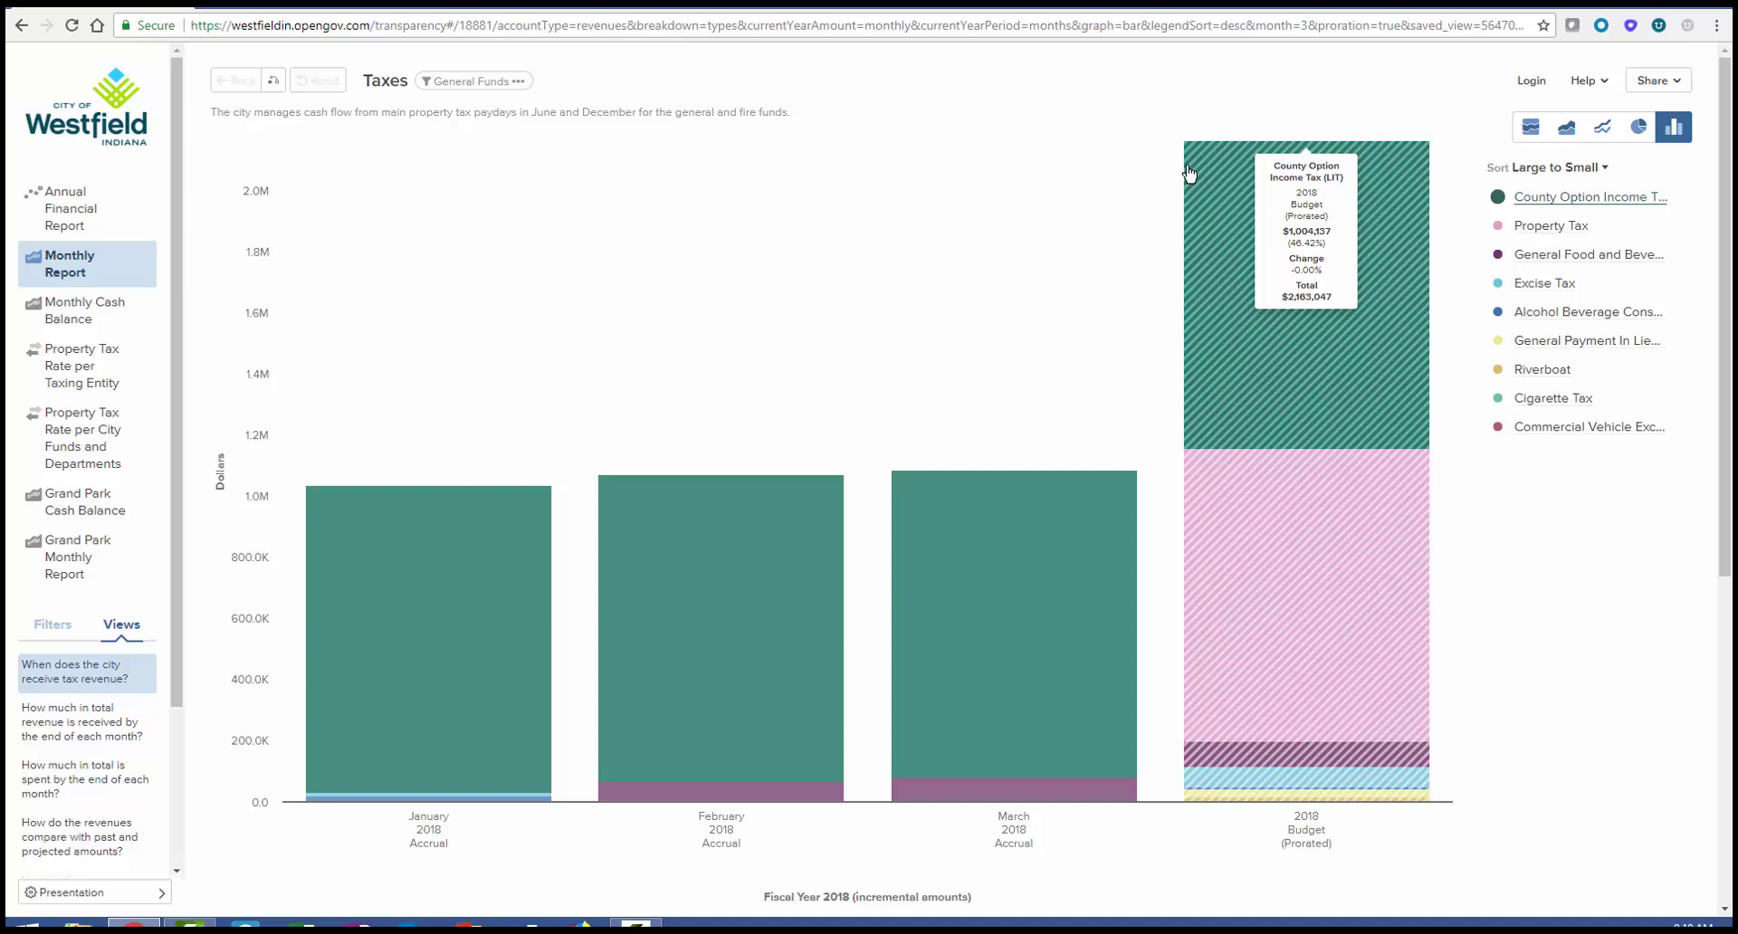
Filter the monthly tax revenues to fiscal year 2017
left_click(52, 625)
scroll(173, 588, "down", 1)
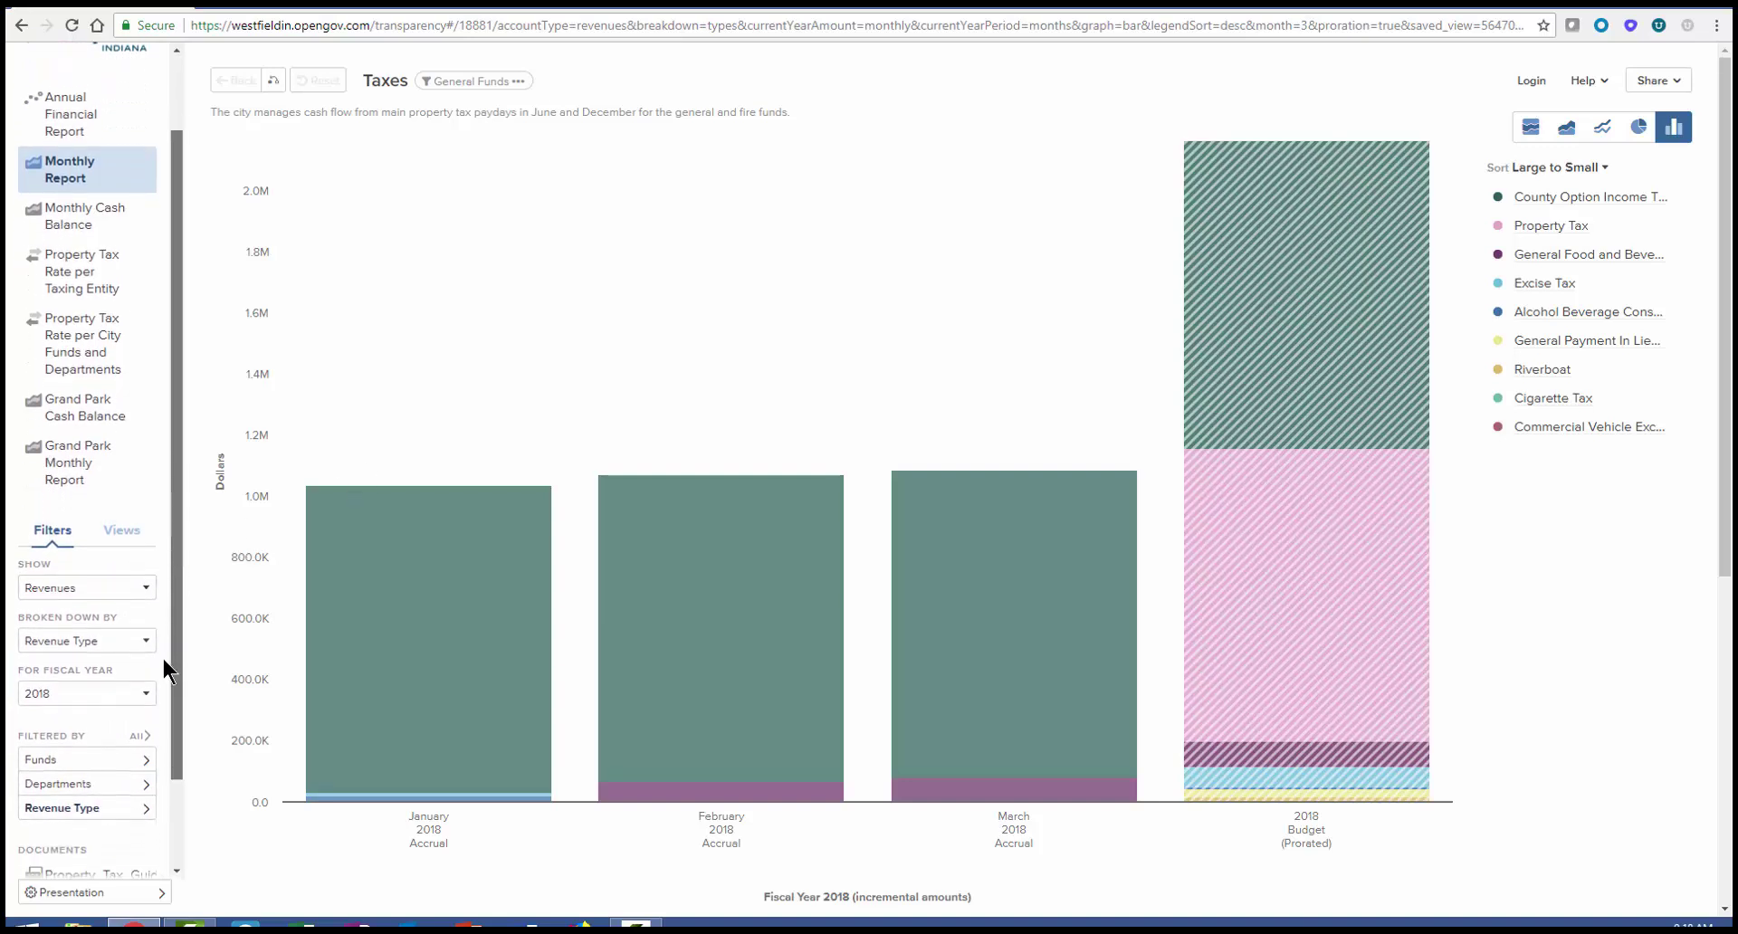
left_click(131, 667)
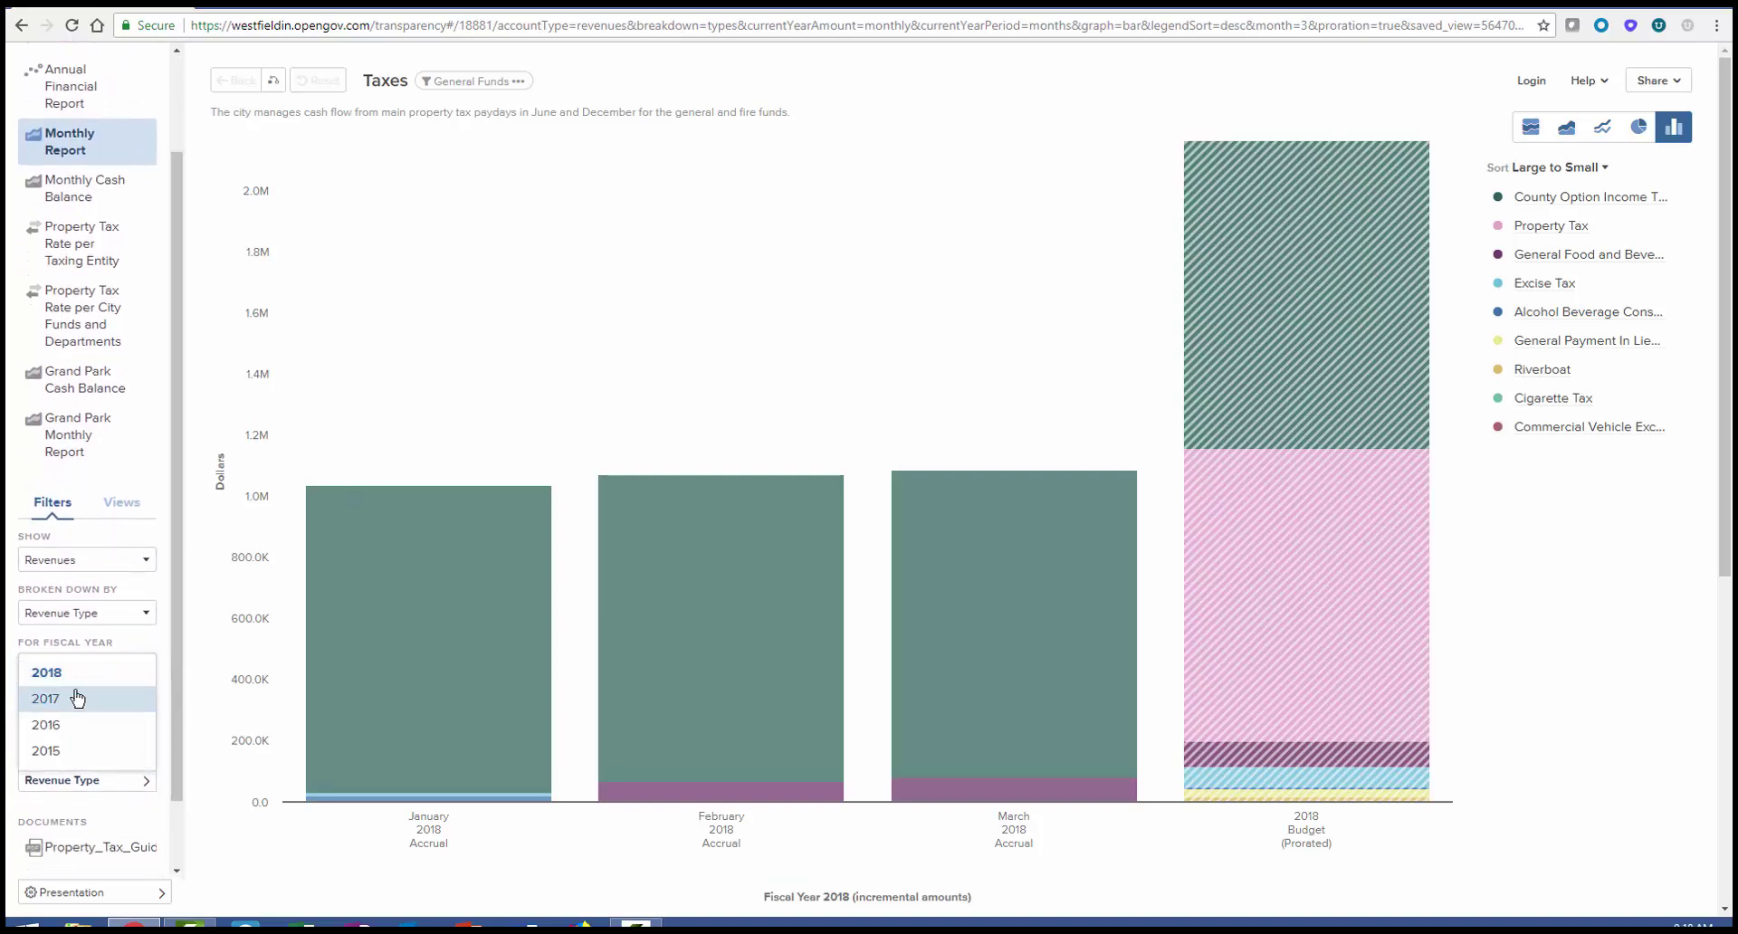
left_click(77, 697)
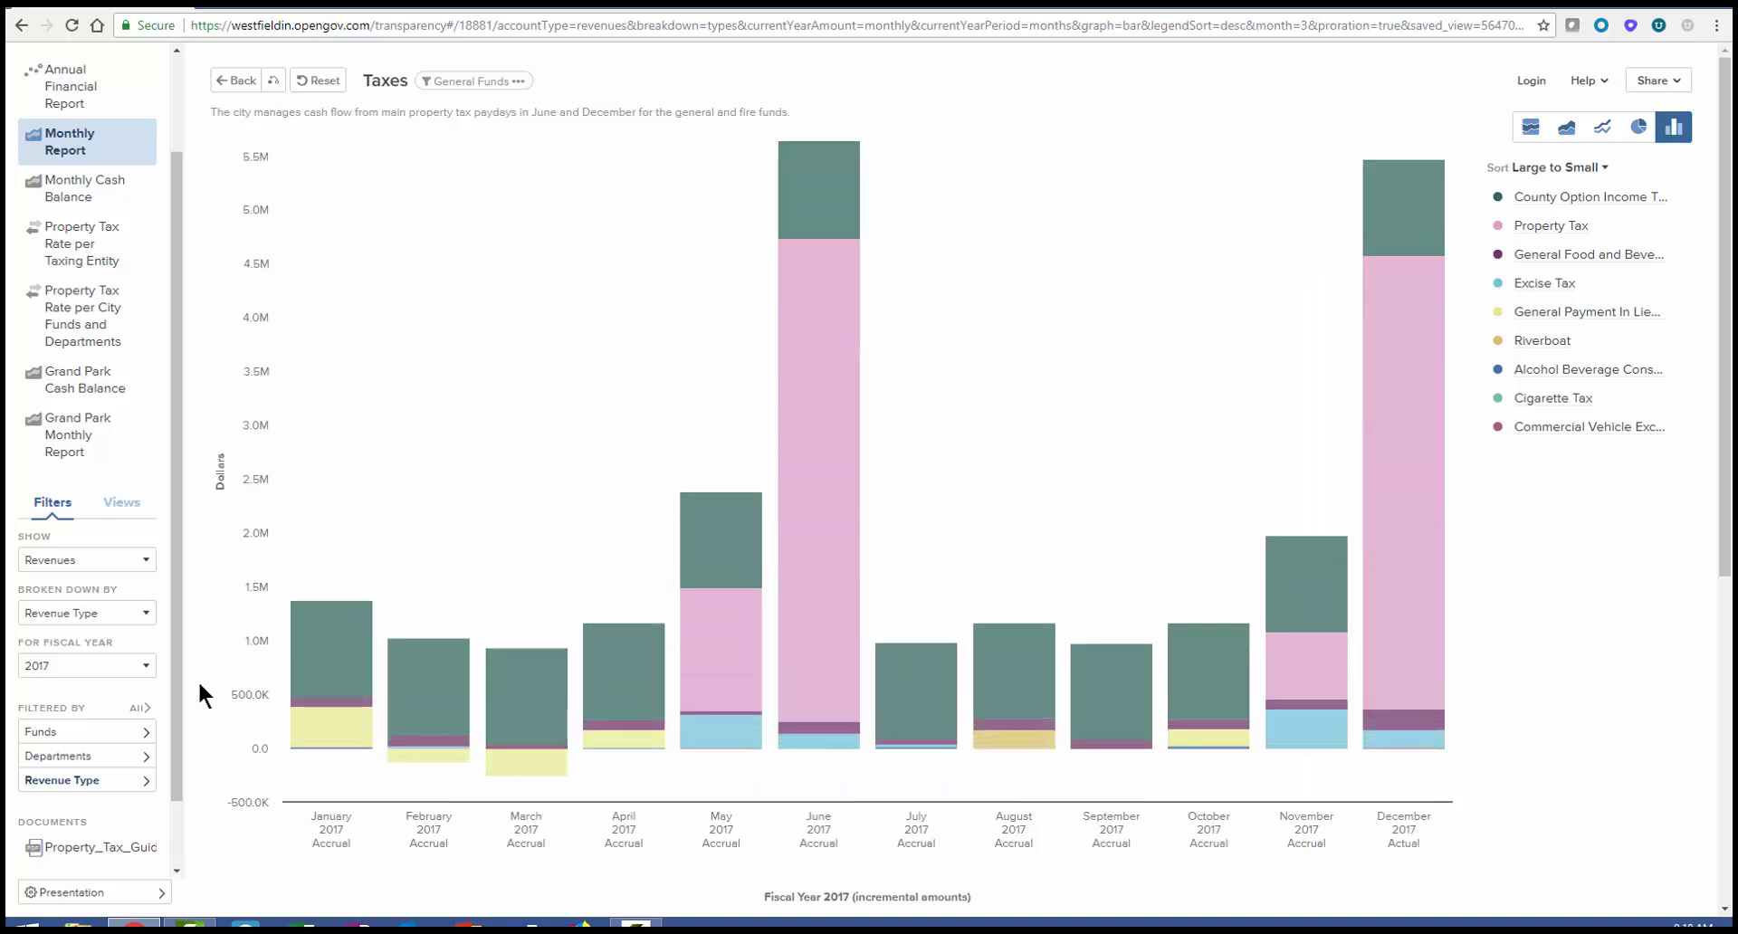
Load the saved view showing the trend of fire and general fund revenues vs expenses
left_click(139, 508)
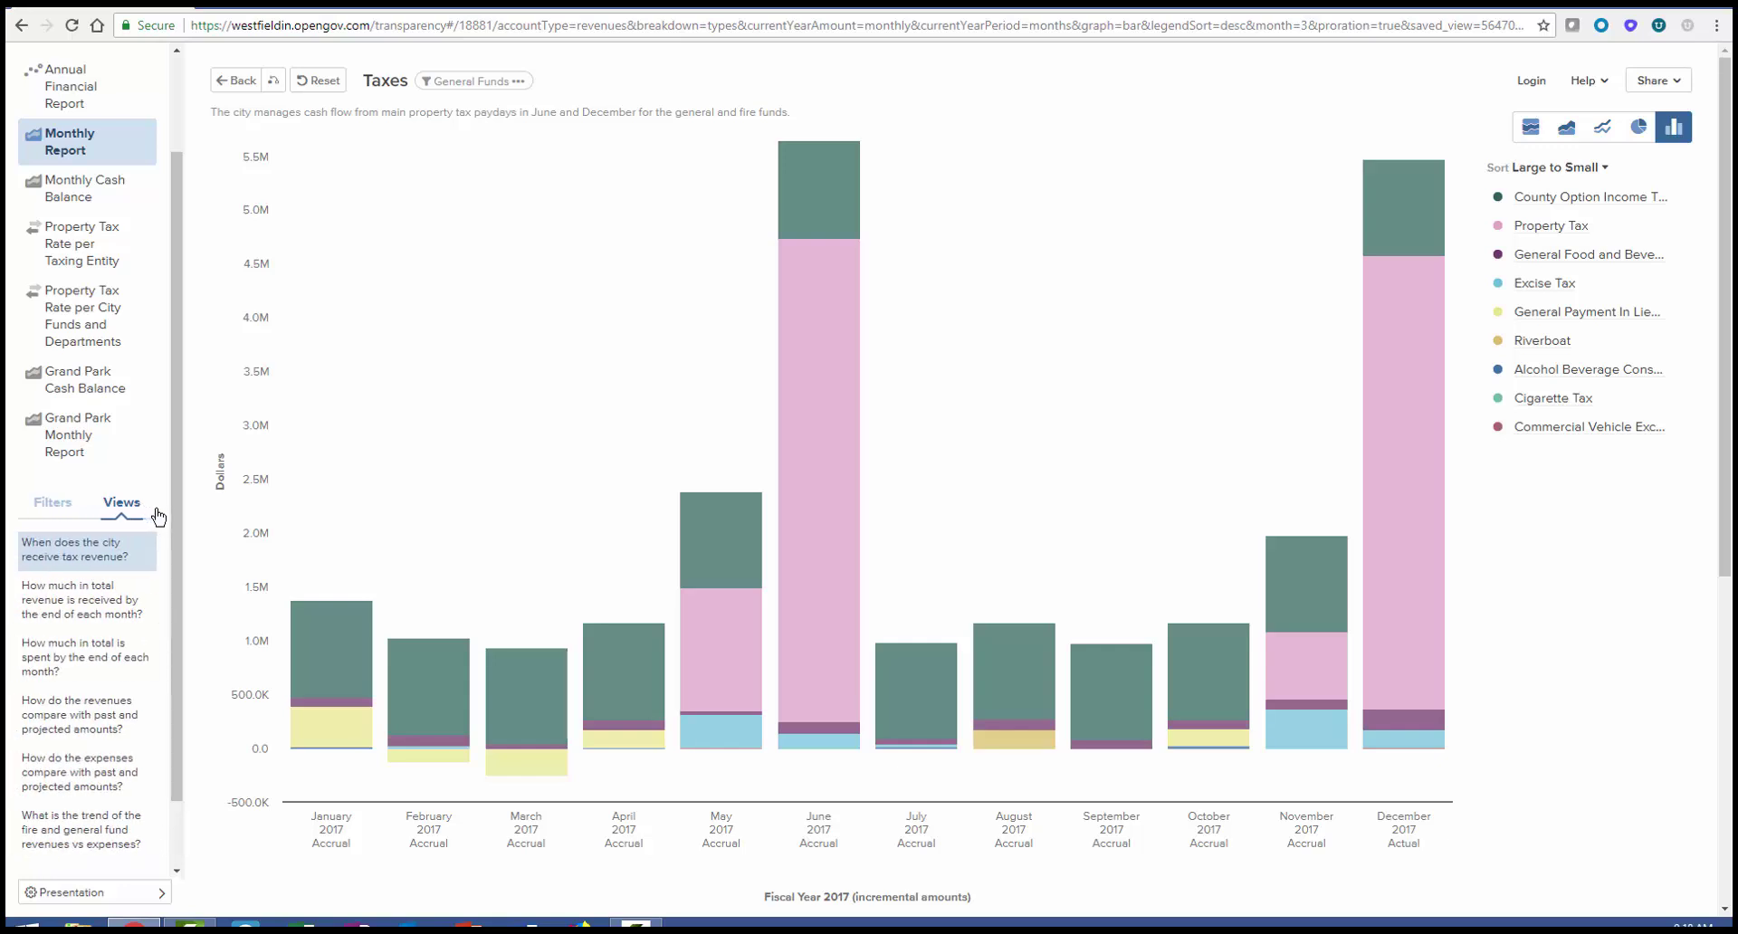
left_click_drag(176, 594, 172, 735)
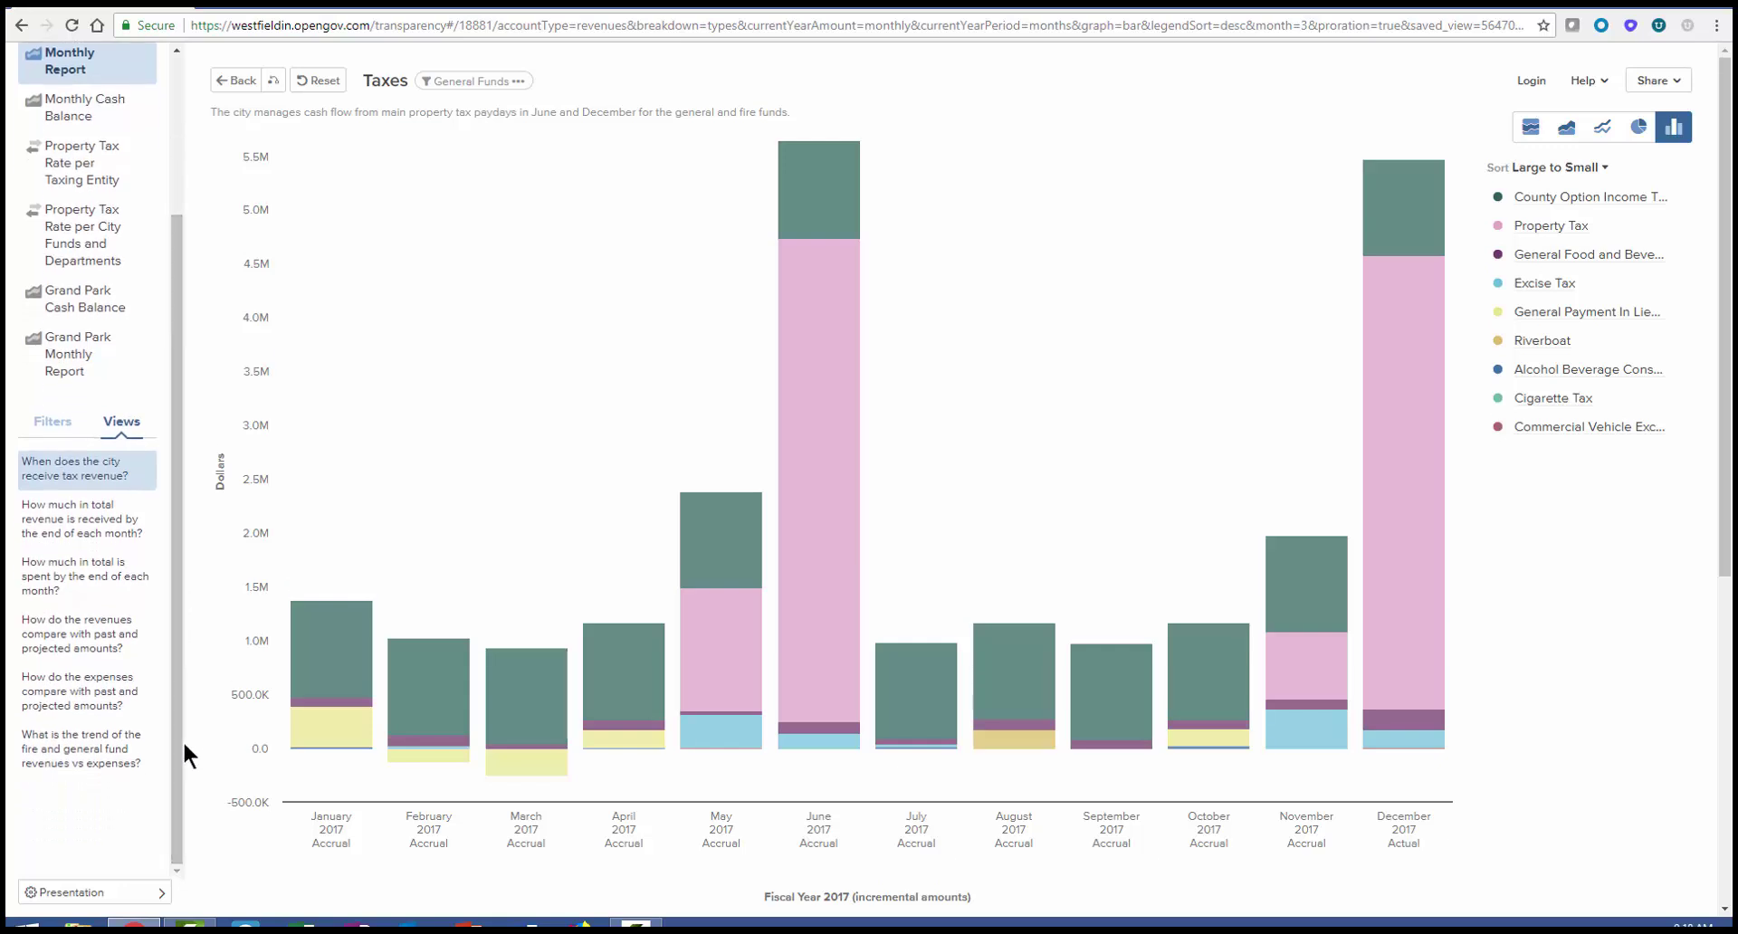
left_click(120, 750)
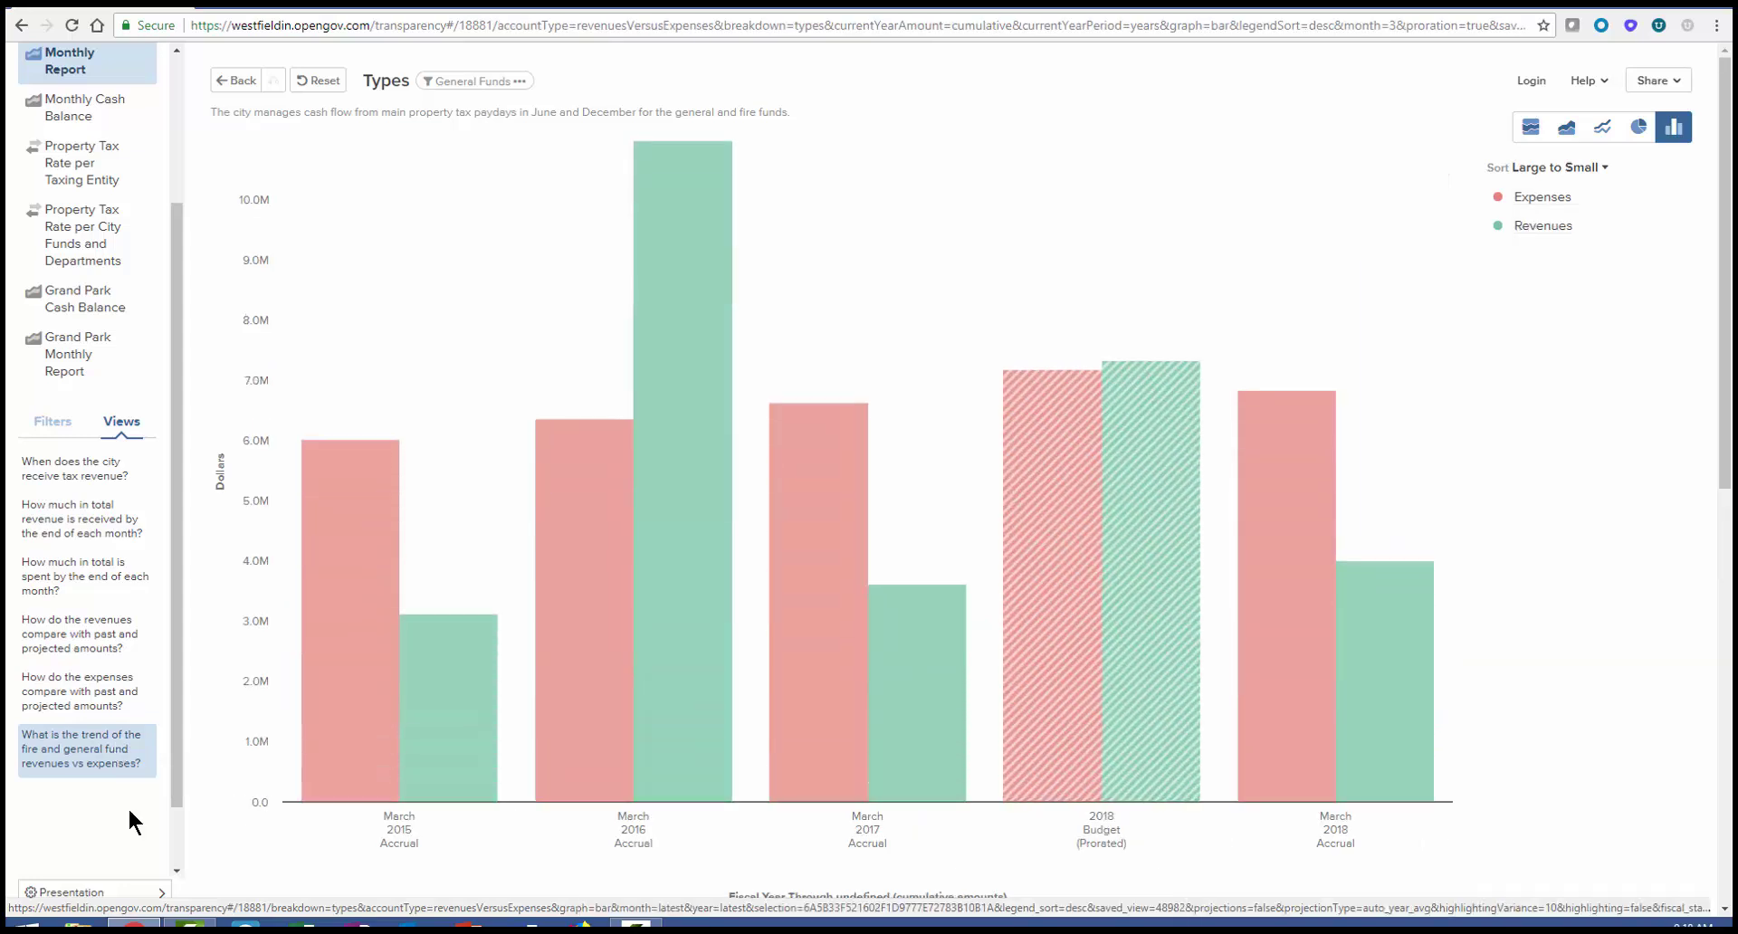
Set the revenues versus expenses comparison to run through June of each fiscal year
mouse_move(134, 925)
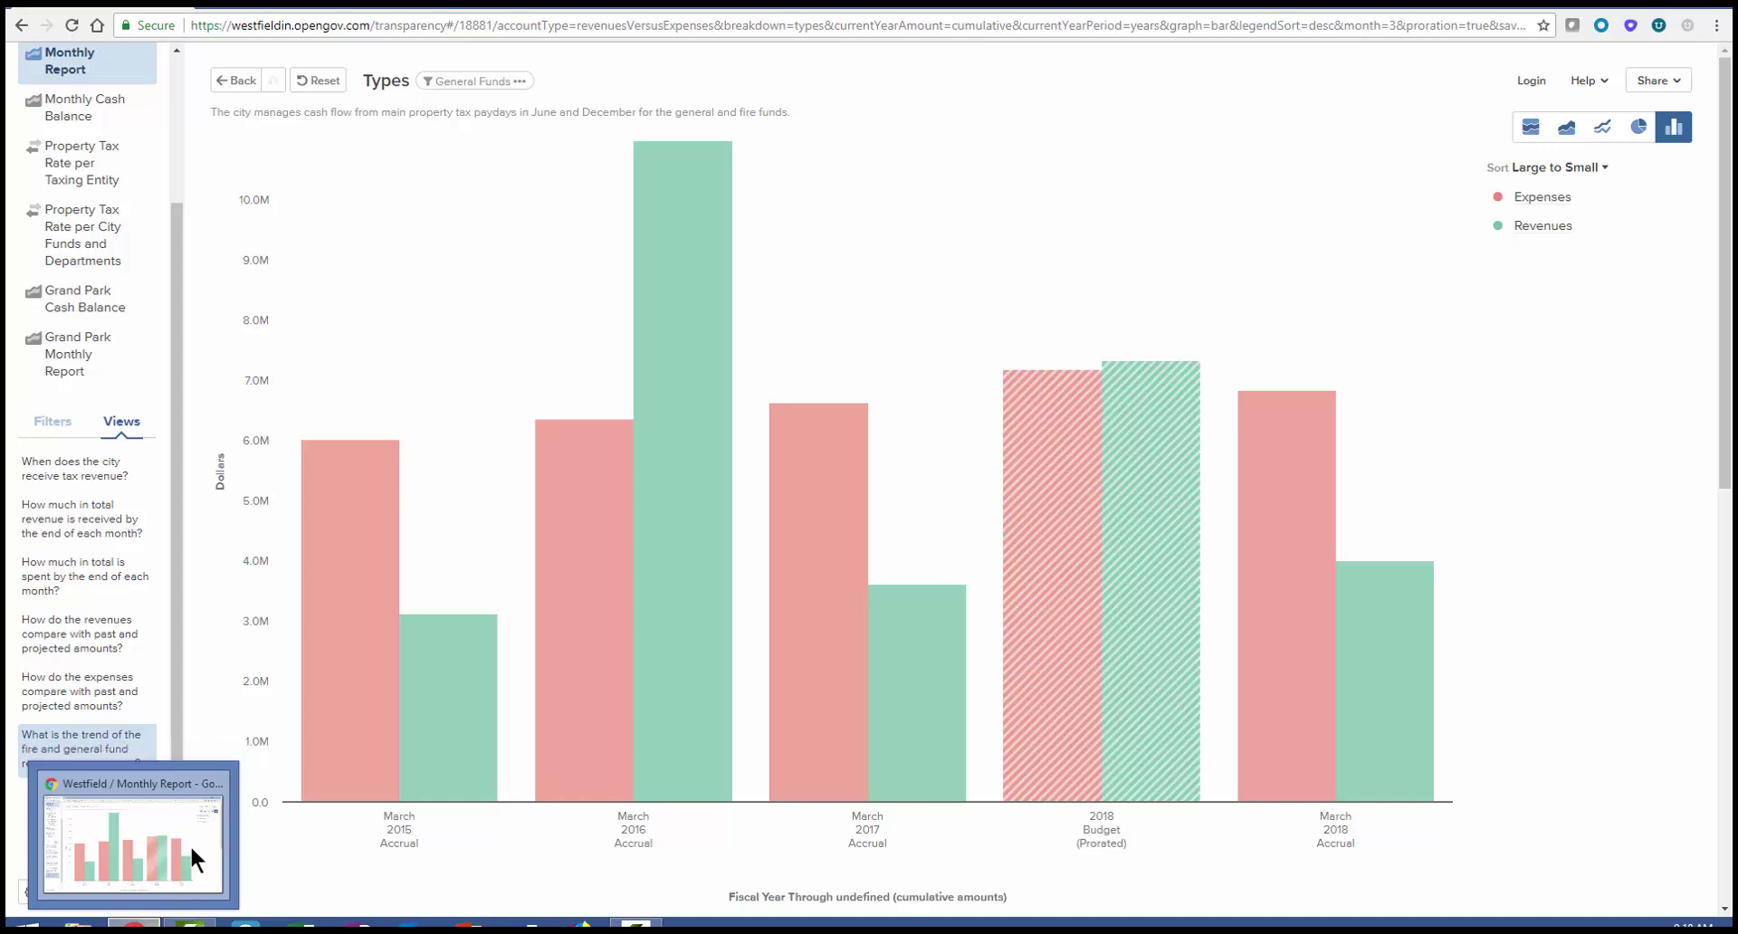
left_click(60, 427)
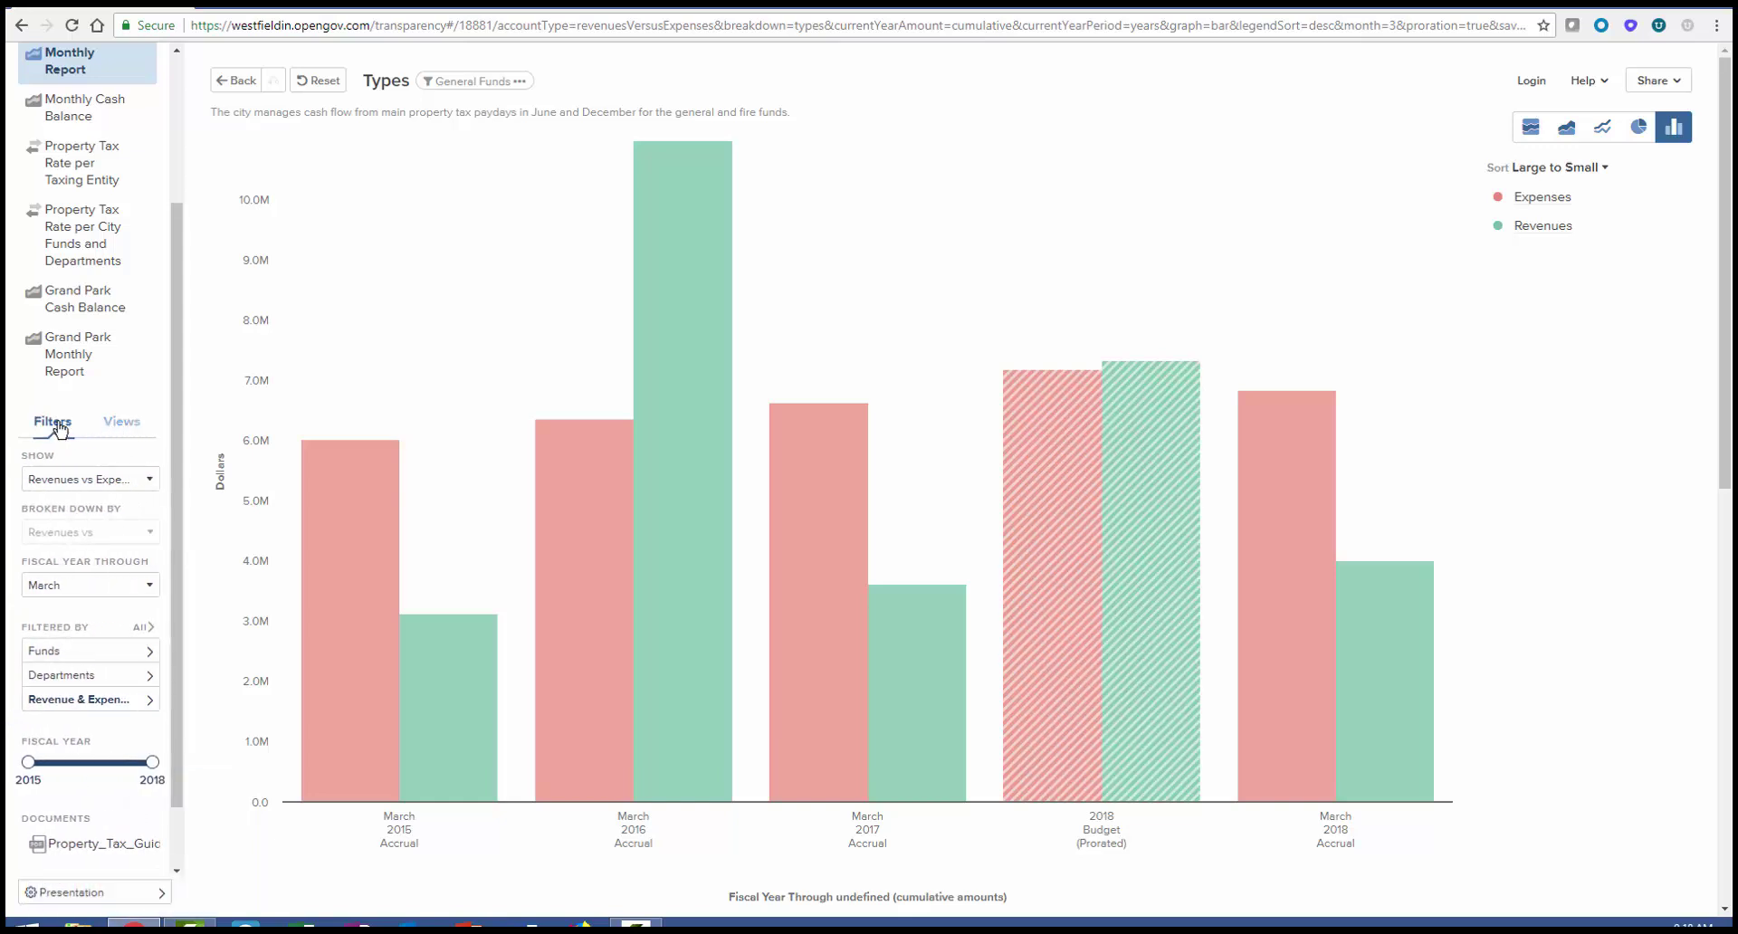
left_click(90, 582)
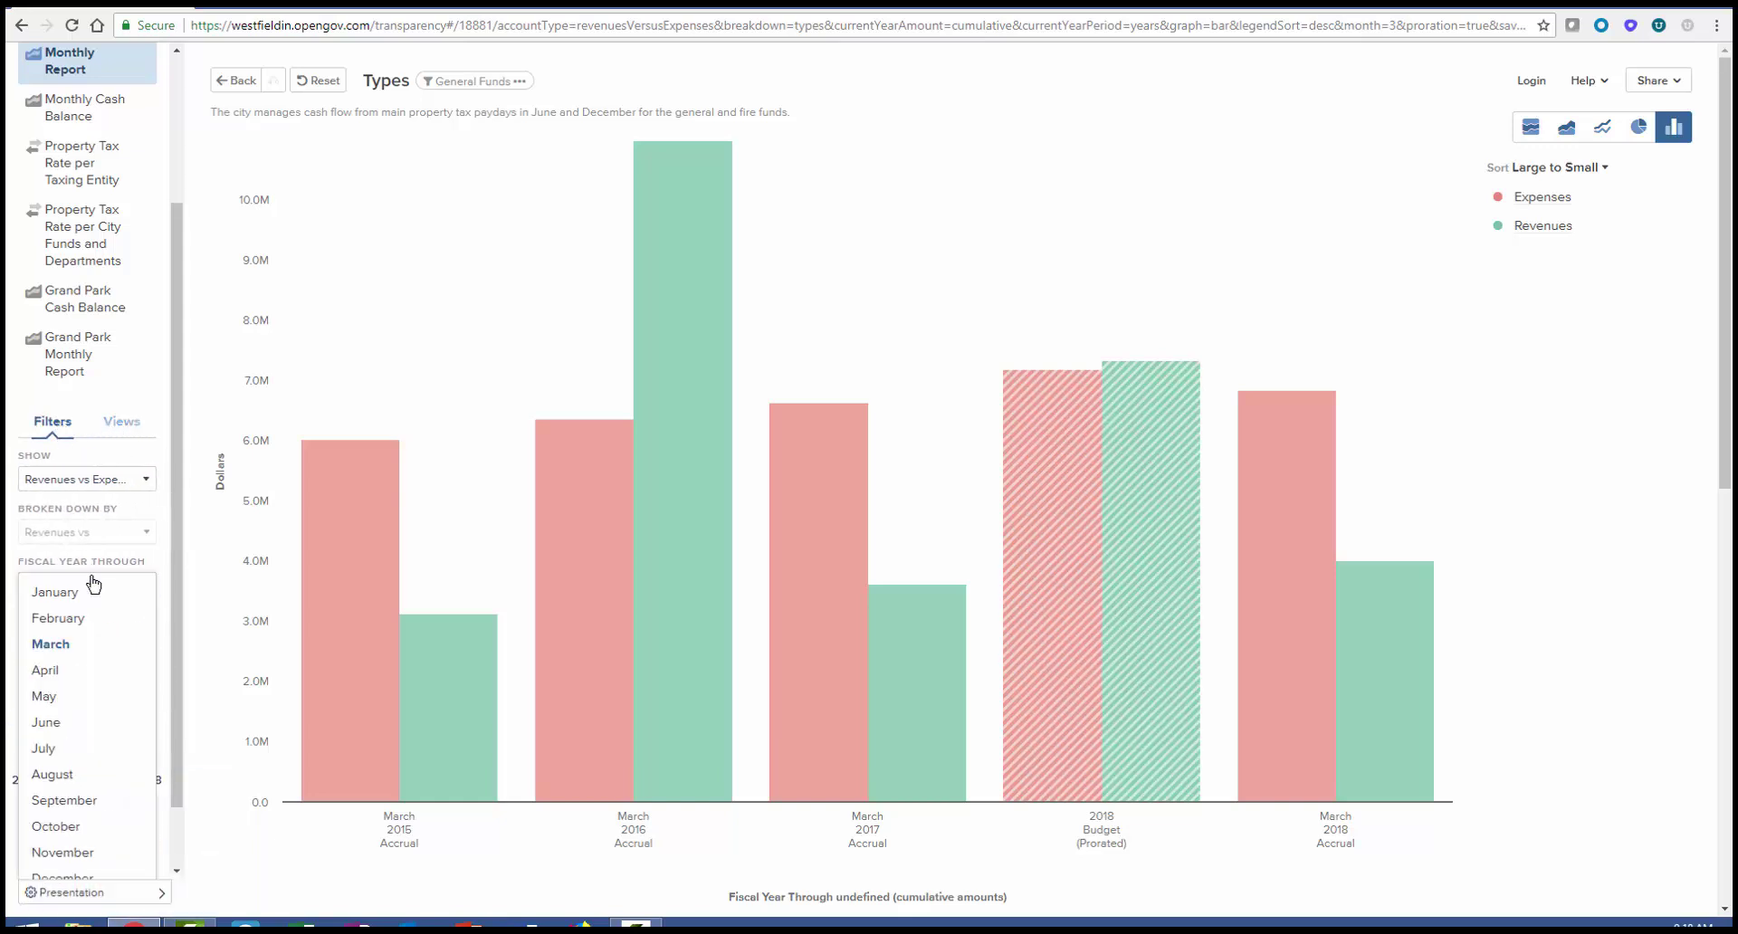
left_click(87, 721)
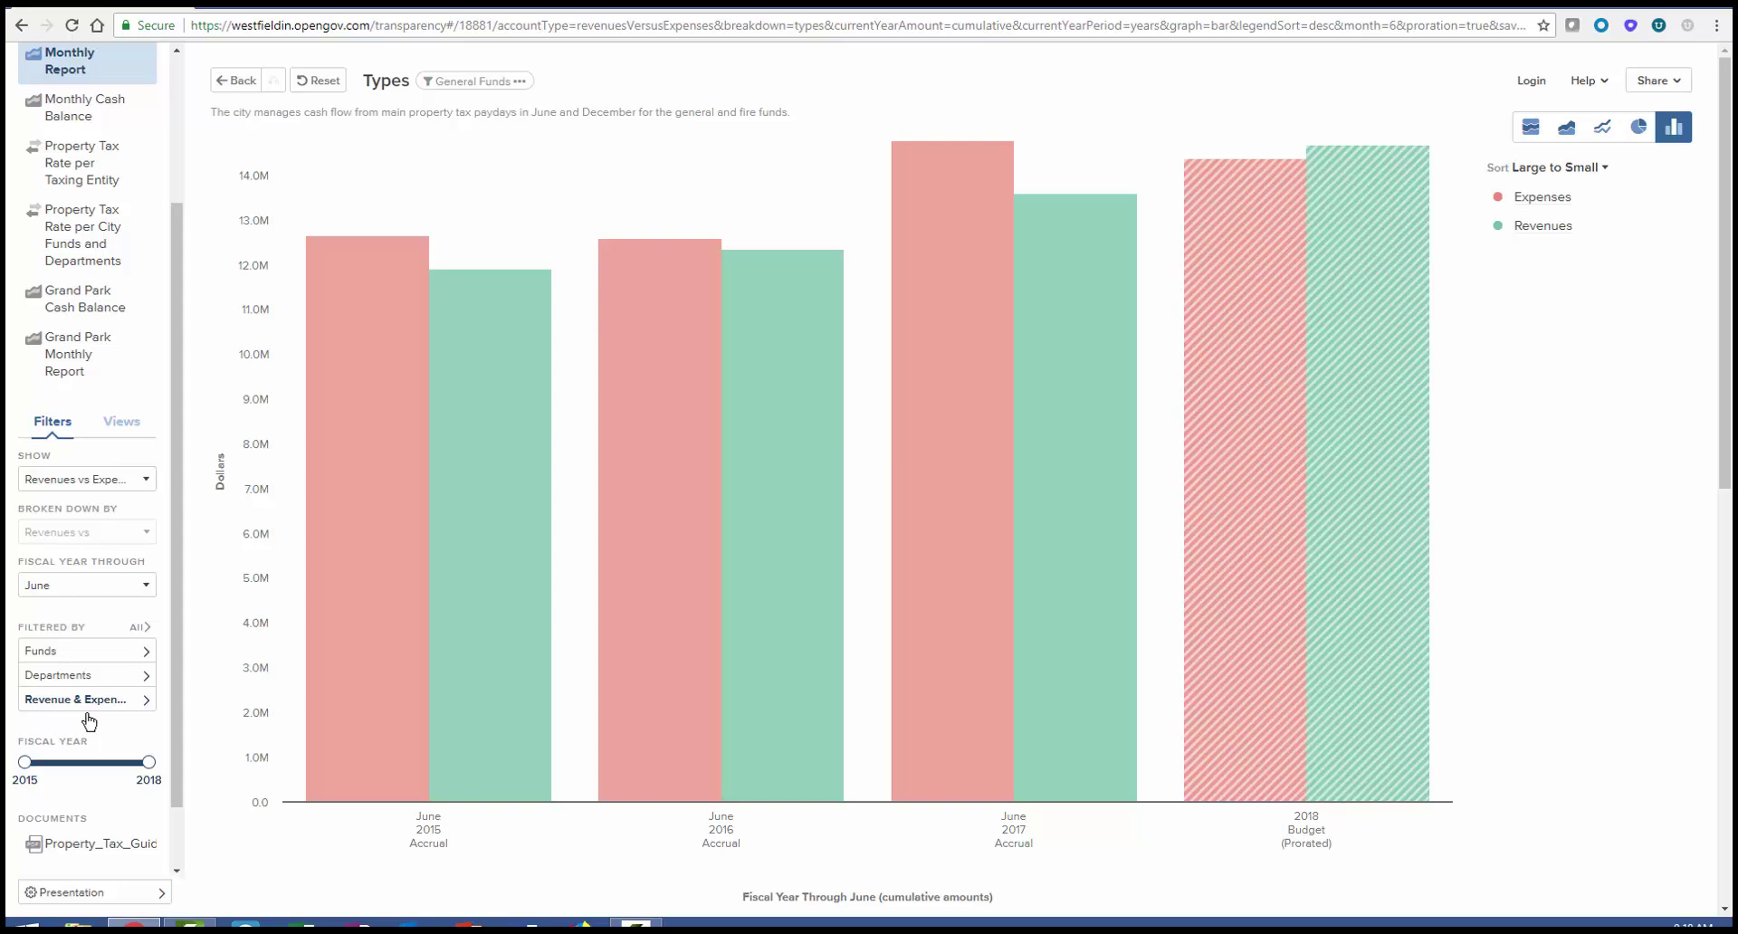
Filter the report to the Parks department only and include all funds matching "parks"
left_click(139, 627)
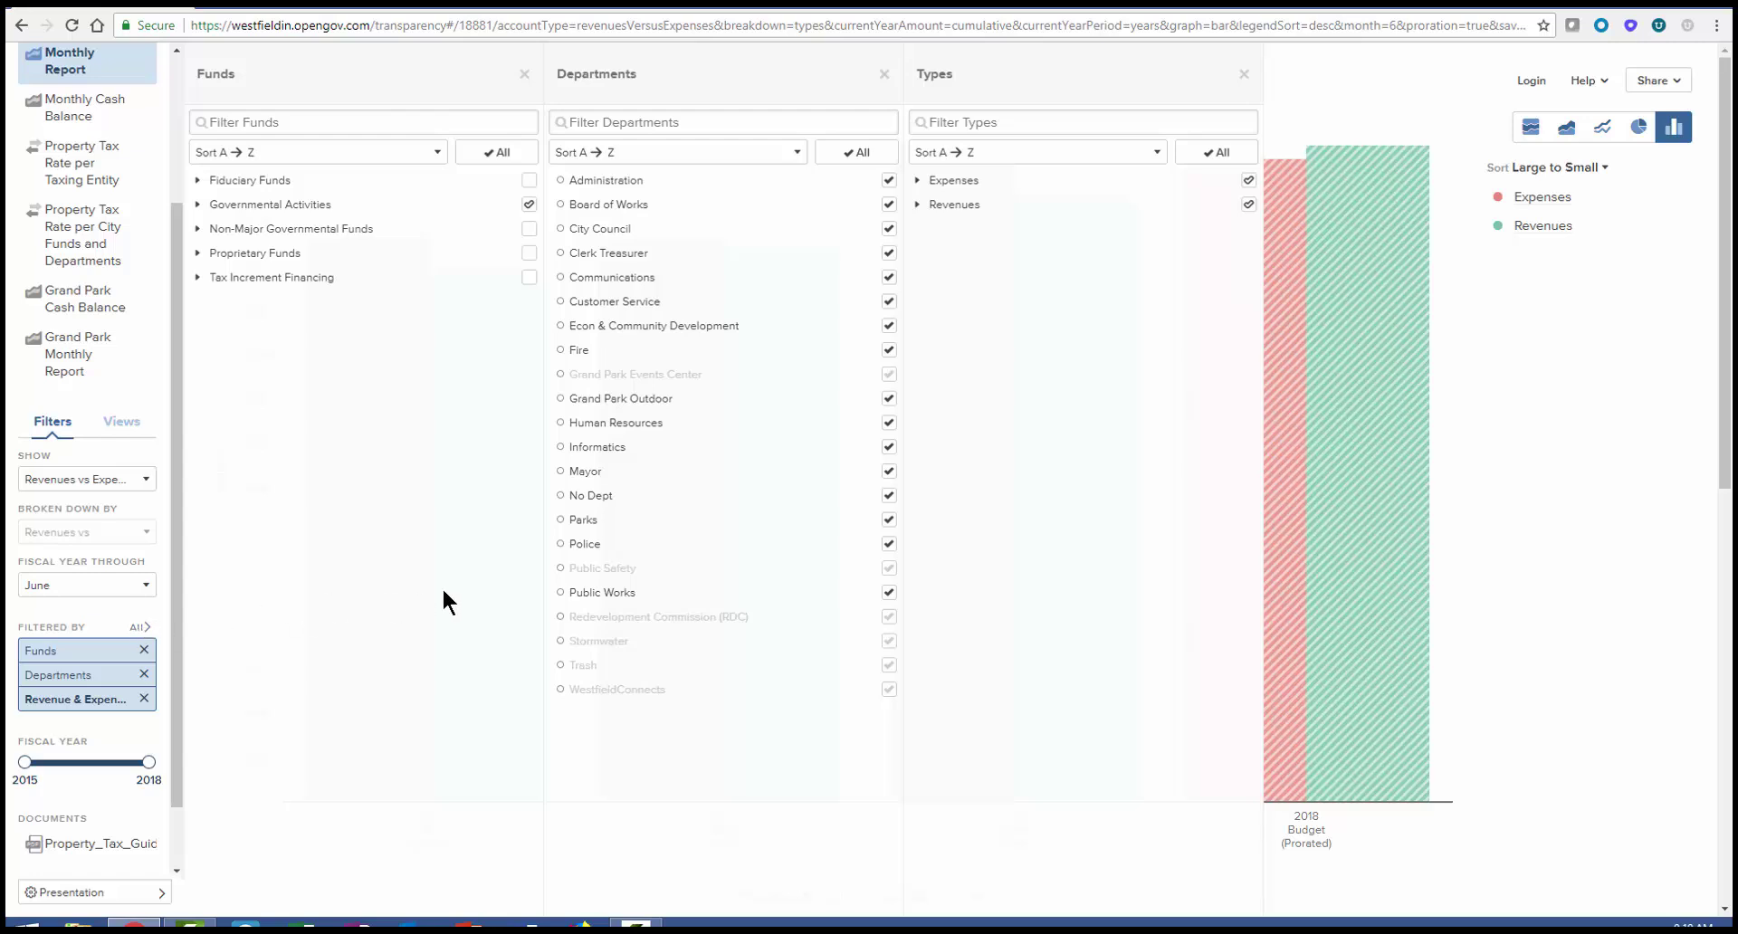
left_click(454, 121)
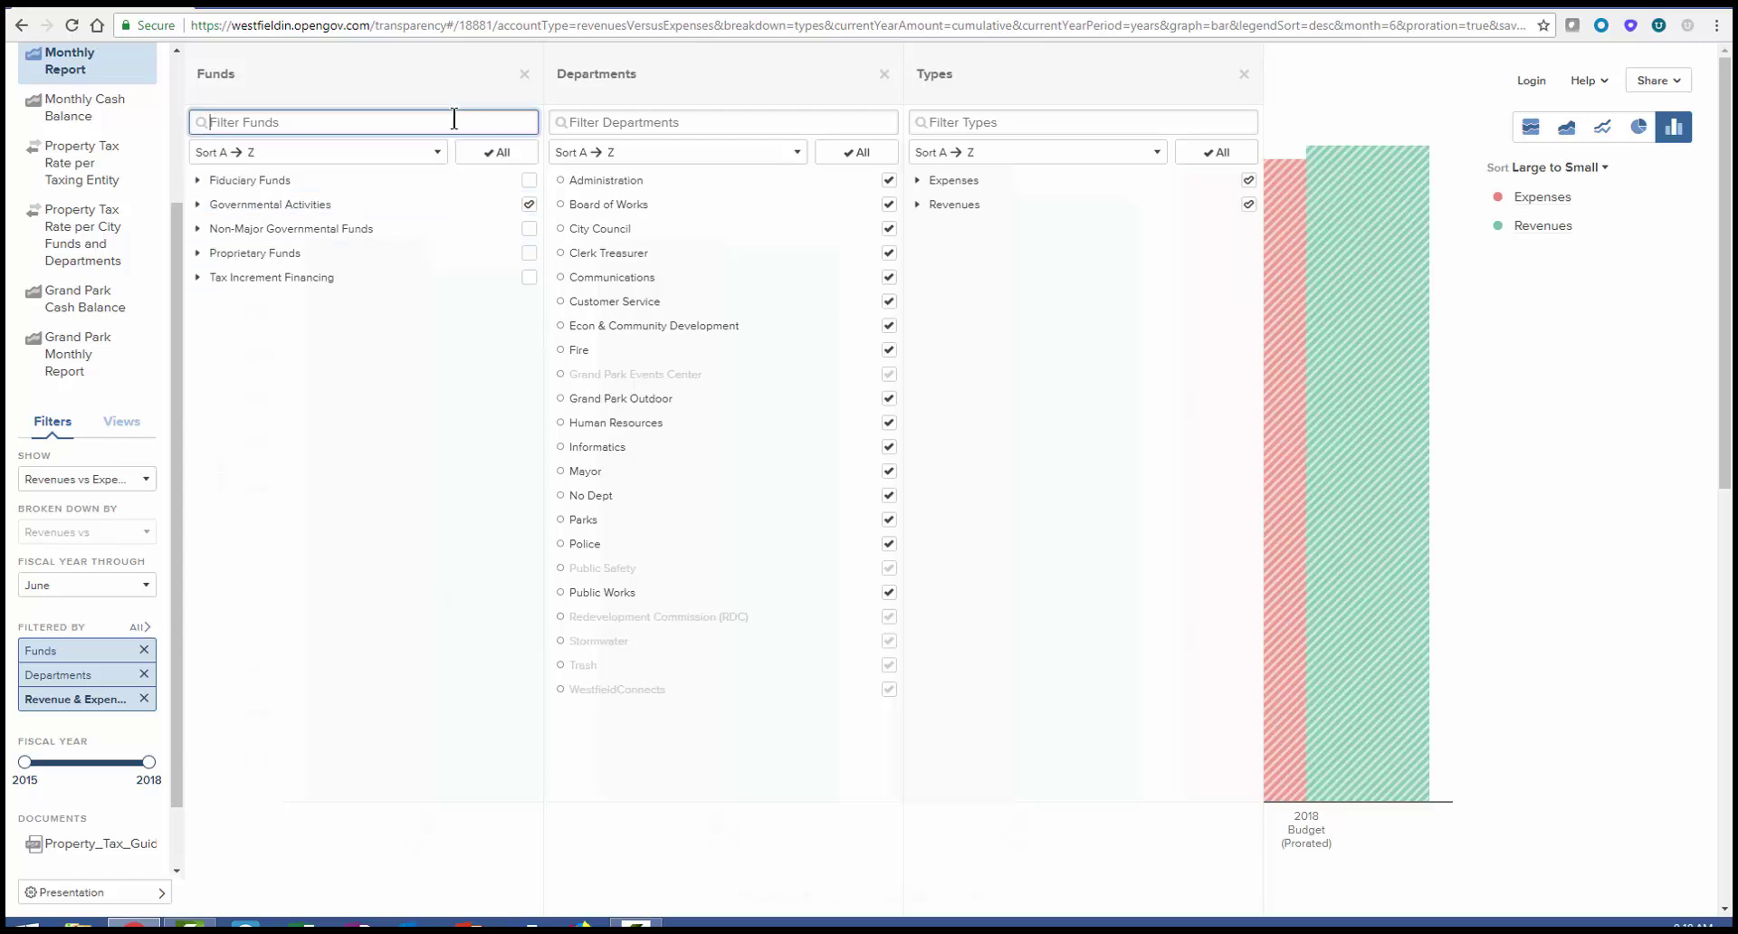
type("parks")
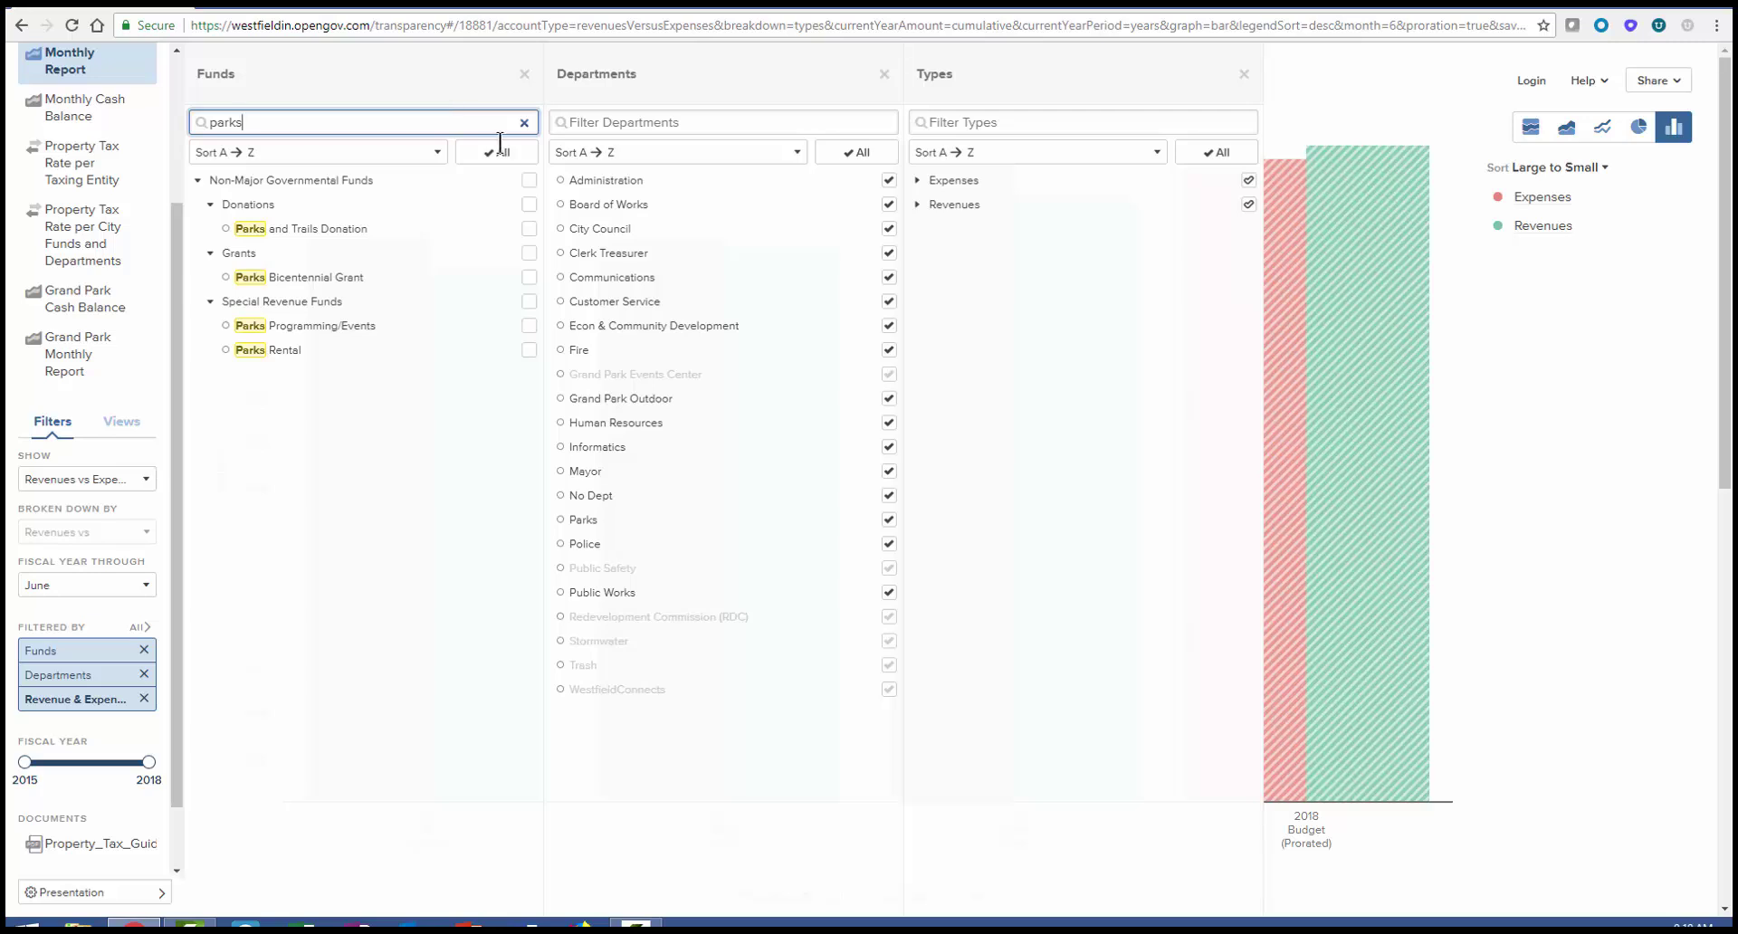
left_click(588, 522)
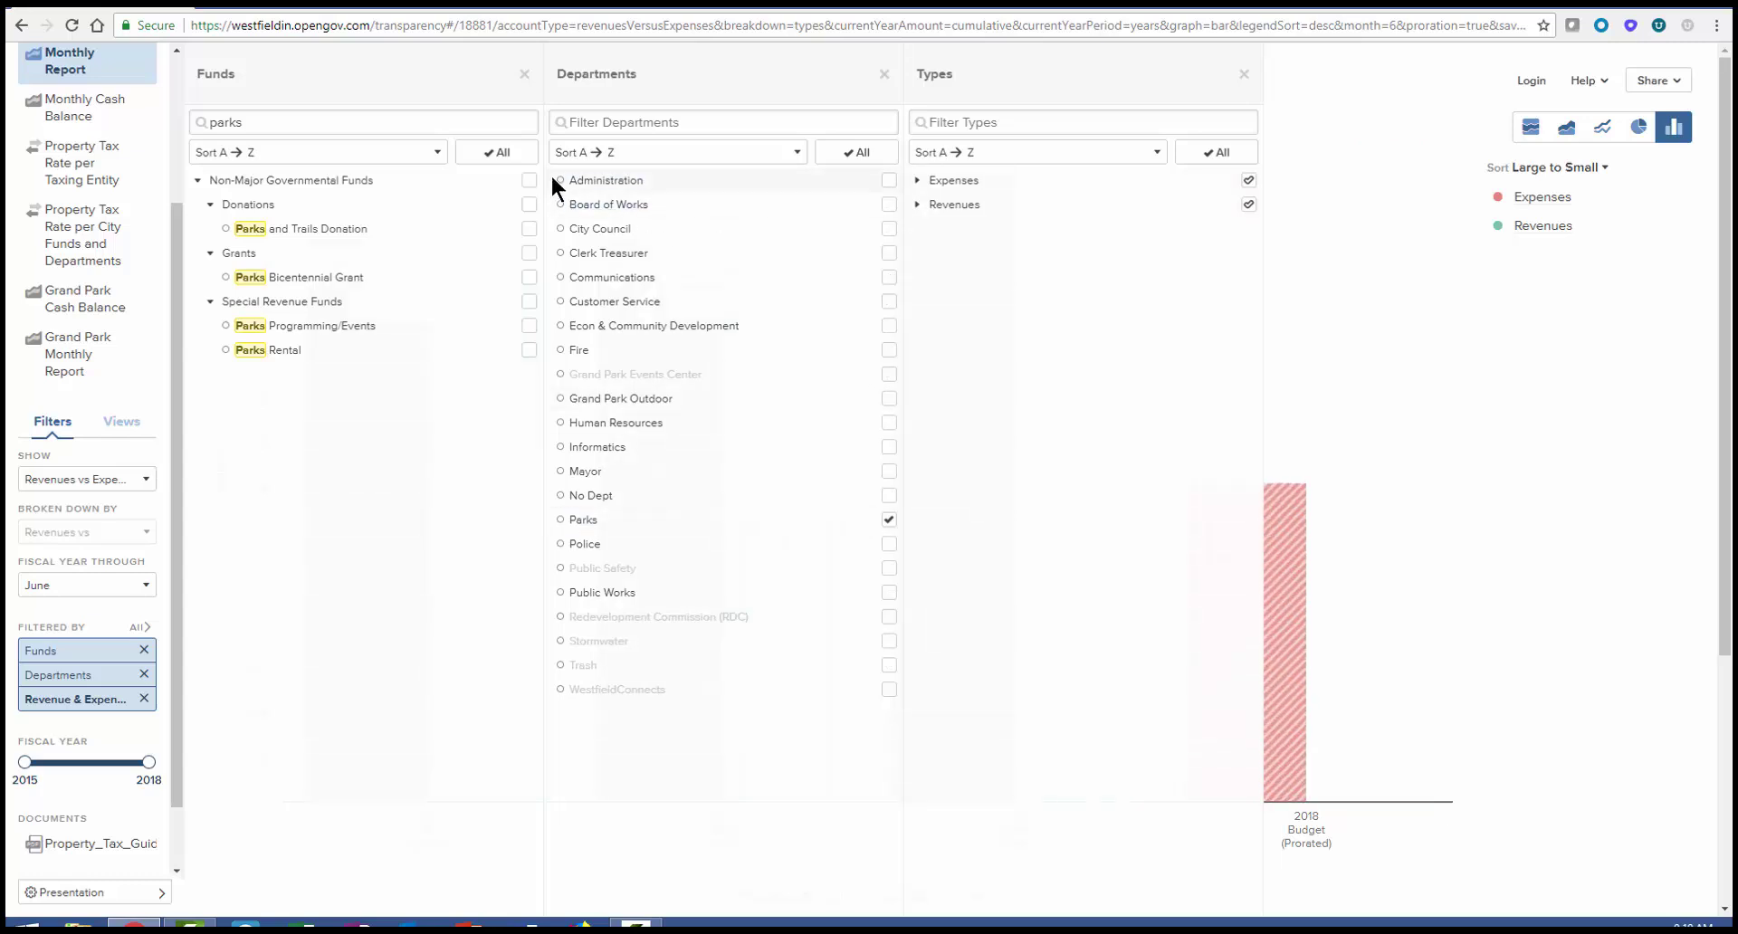
left_click(522, 154)
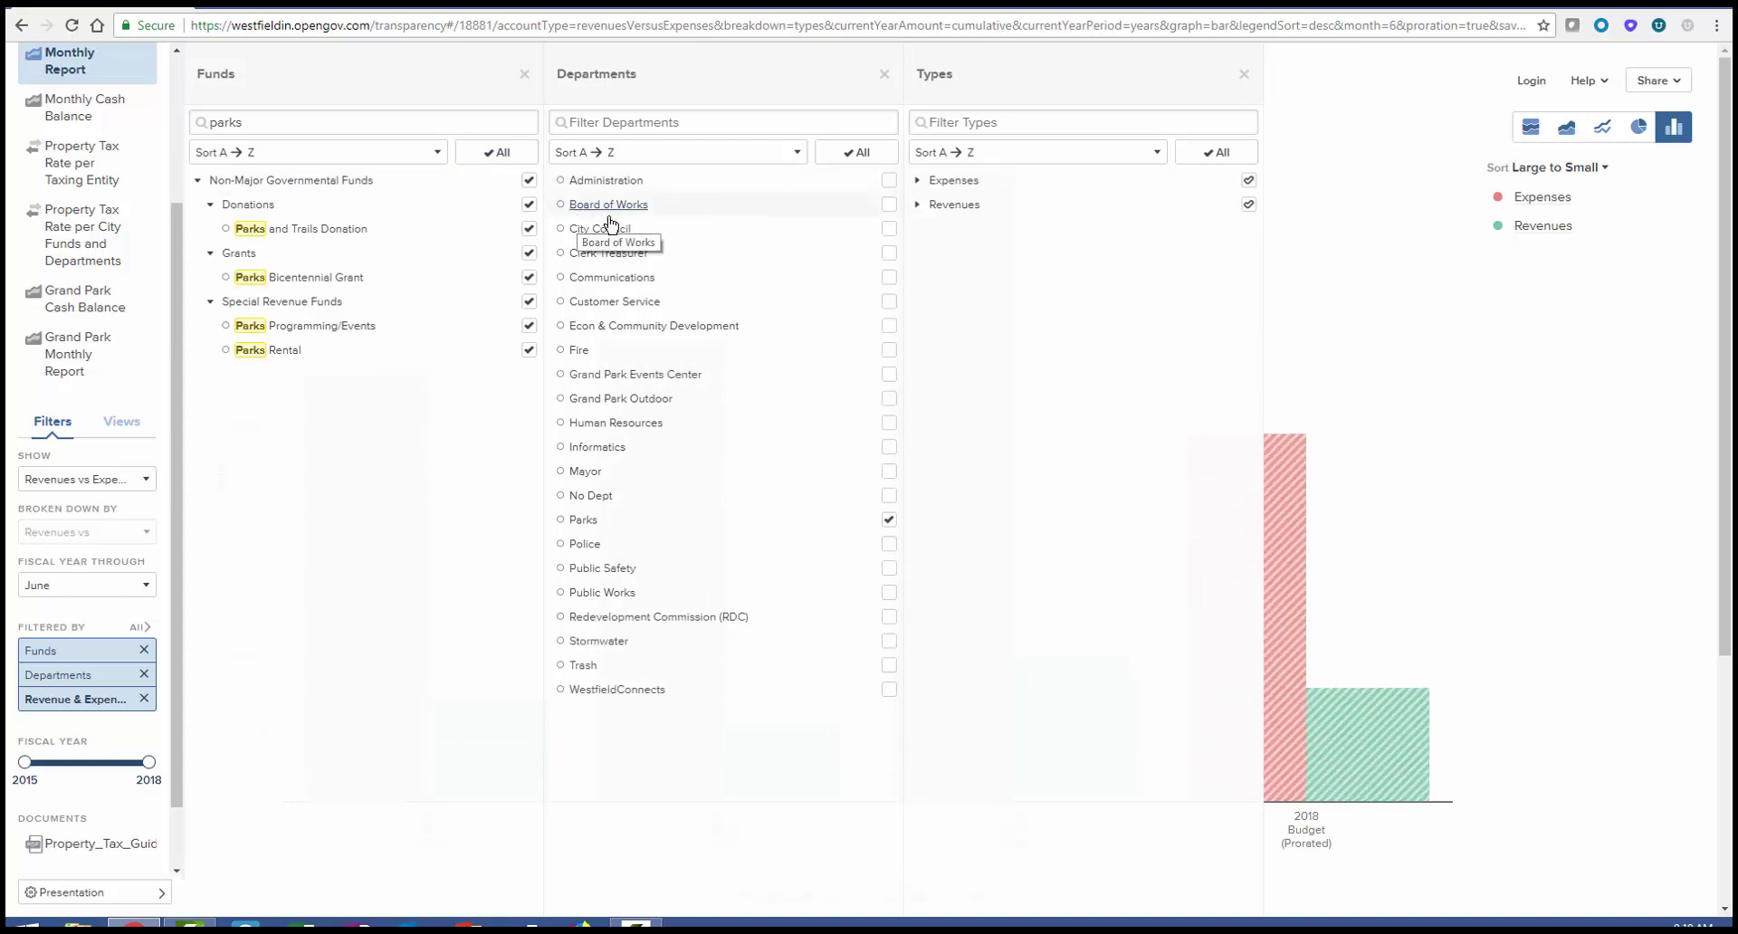
left_click(1347, 287)
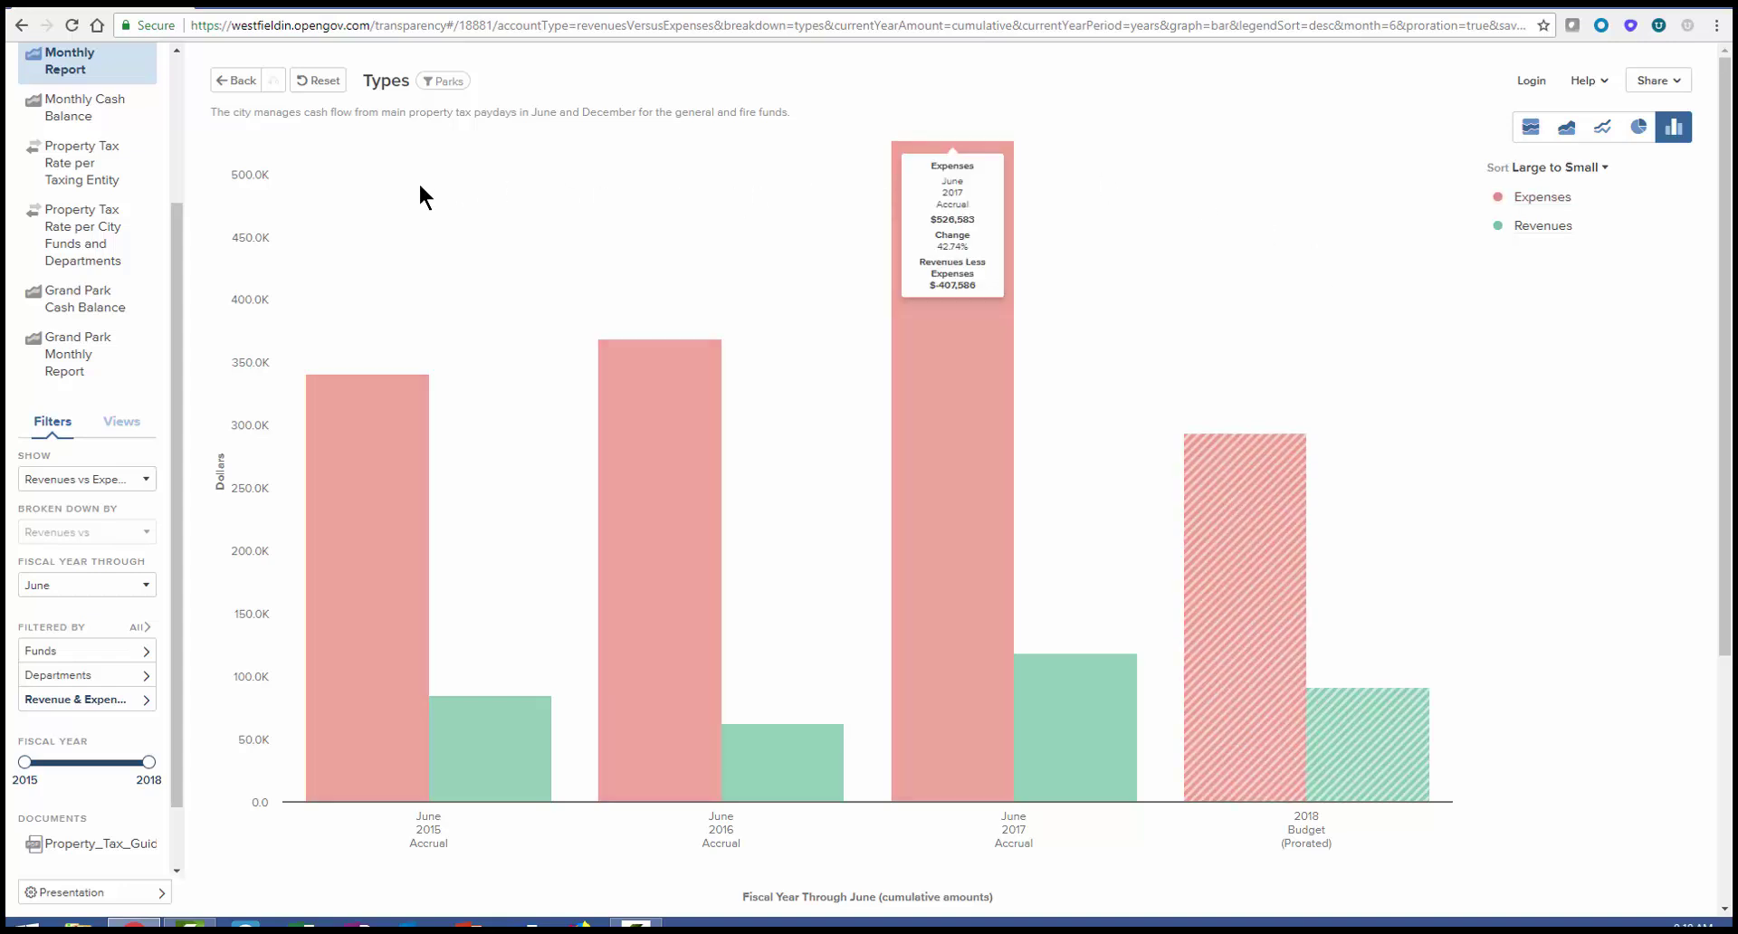
Open the Monthly Cash Balance report and inspect the General fund's January 2018 balance
left_click_drag(176, 242, 194, 122)
left_click(79, 269)
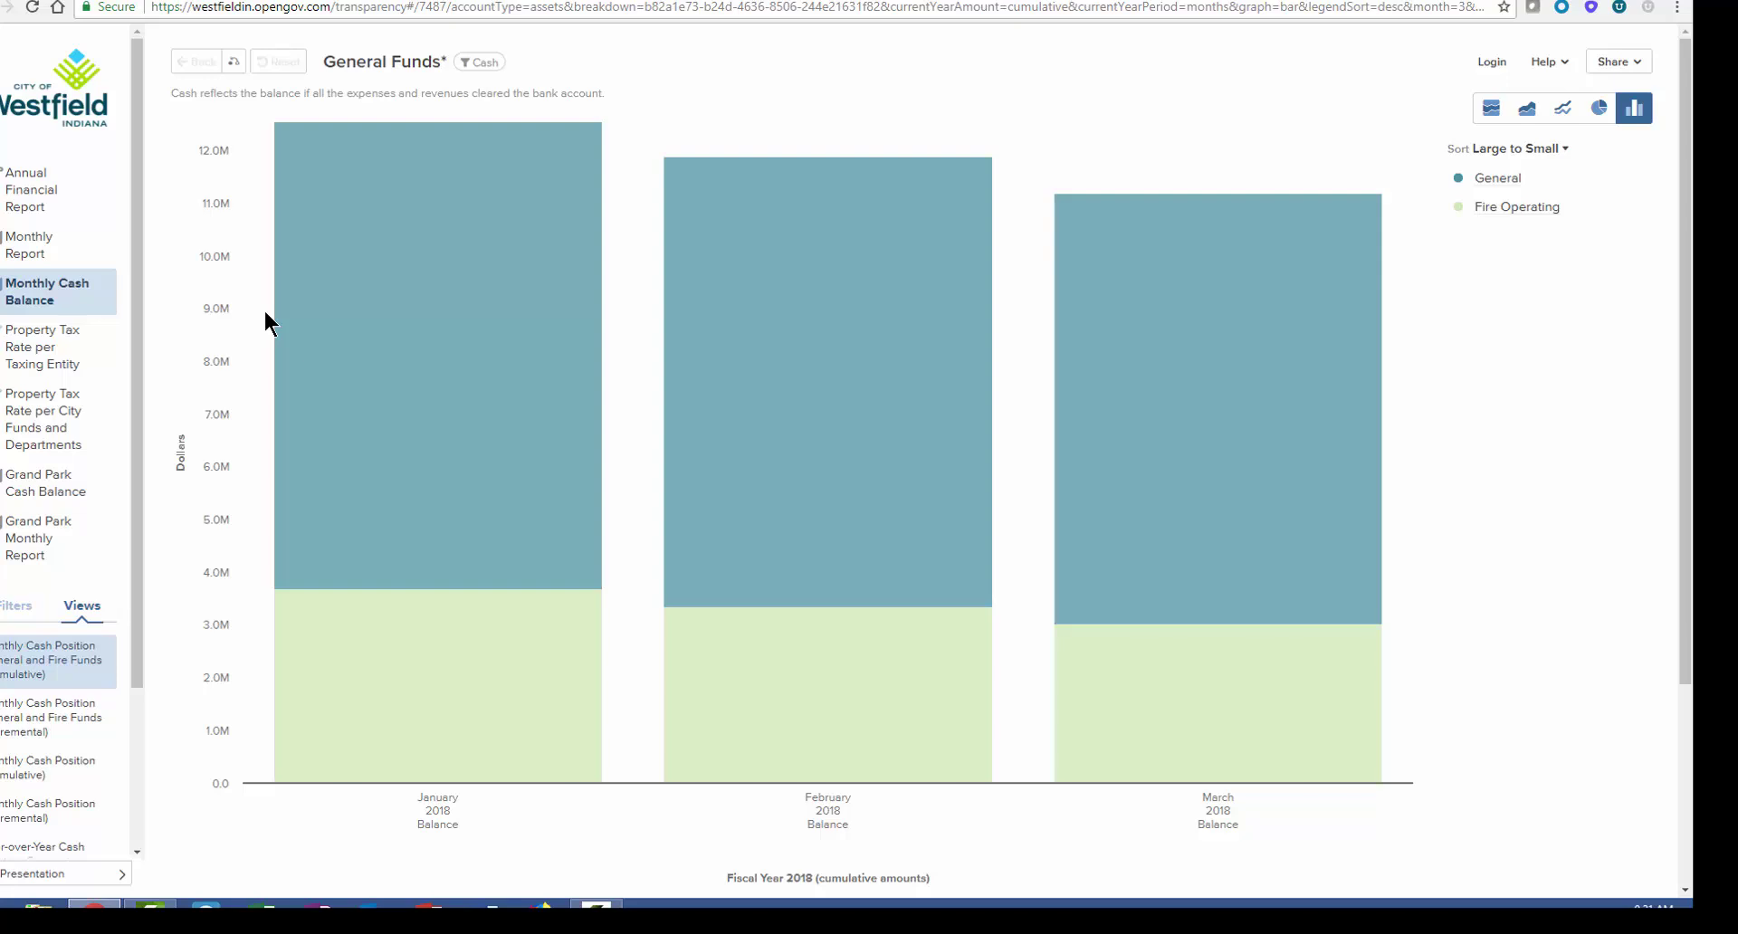
mouse_move(340, 327)
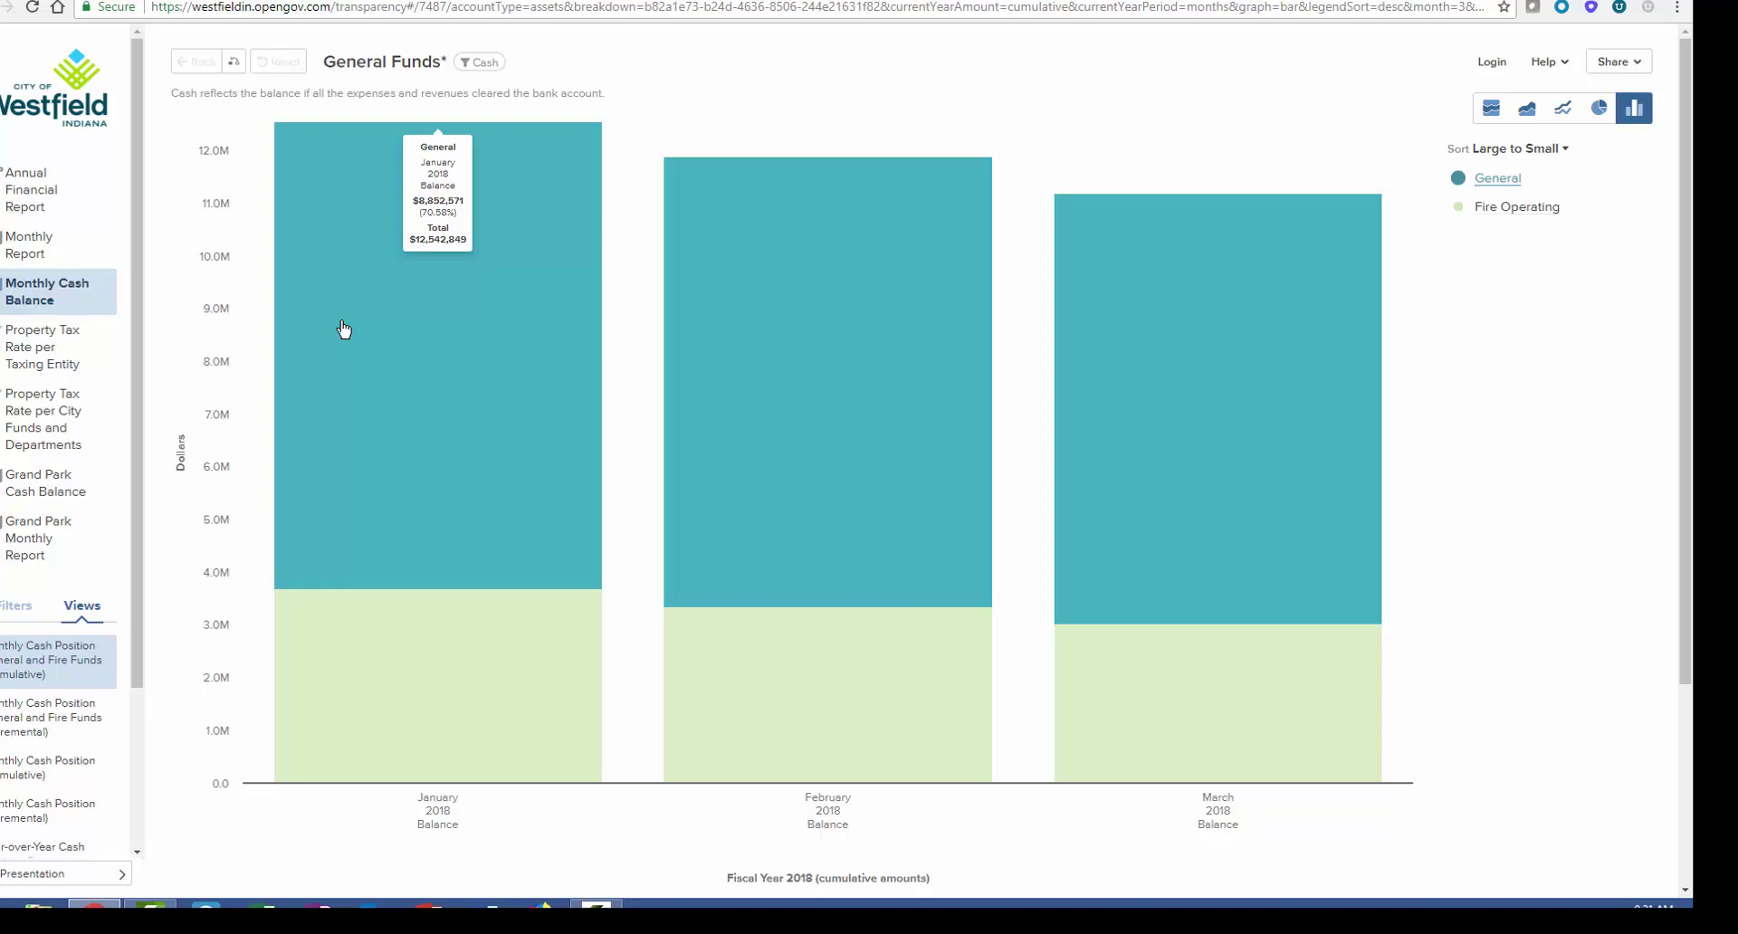
Break the monthly cash balance down by asset type and inspect the Corporate Cash amounts for February and March 2018
left_click(20, 605)
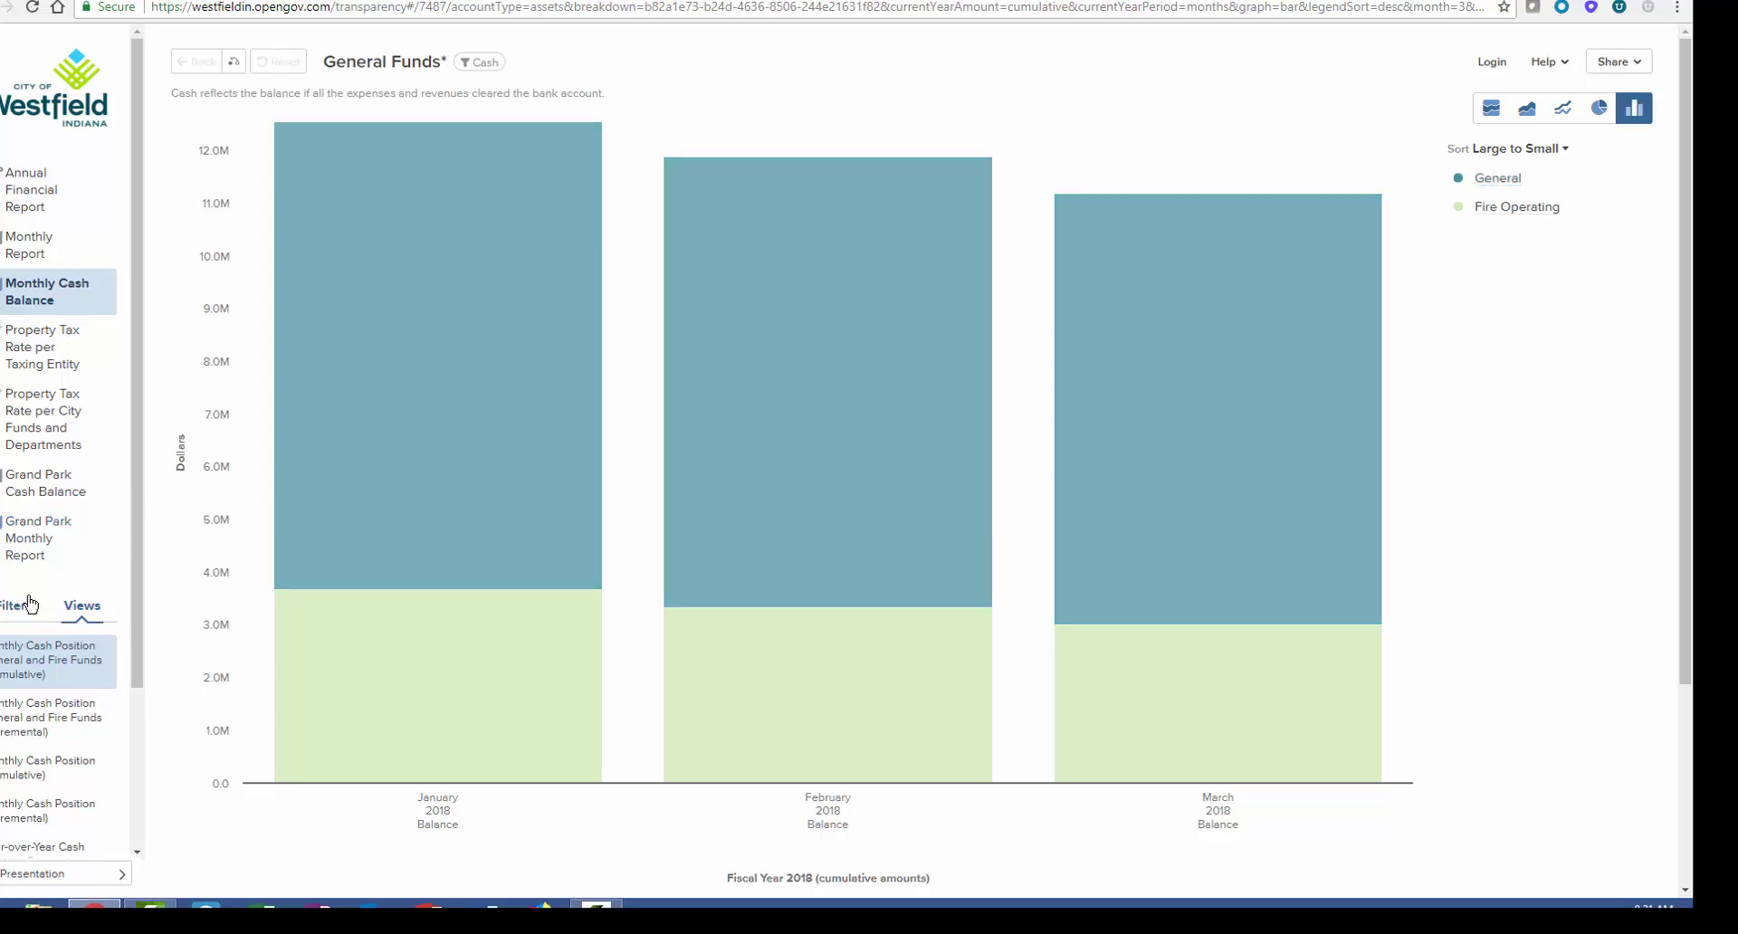
scroll(132, 546, "down", 1)
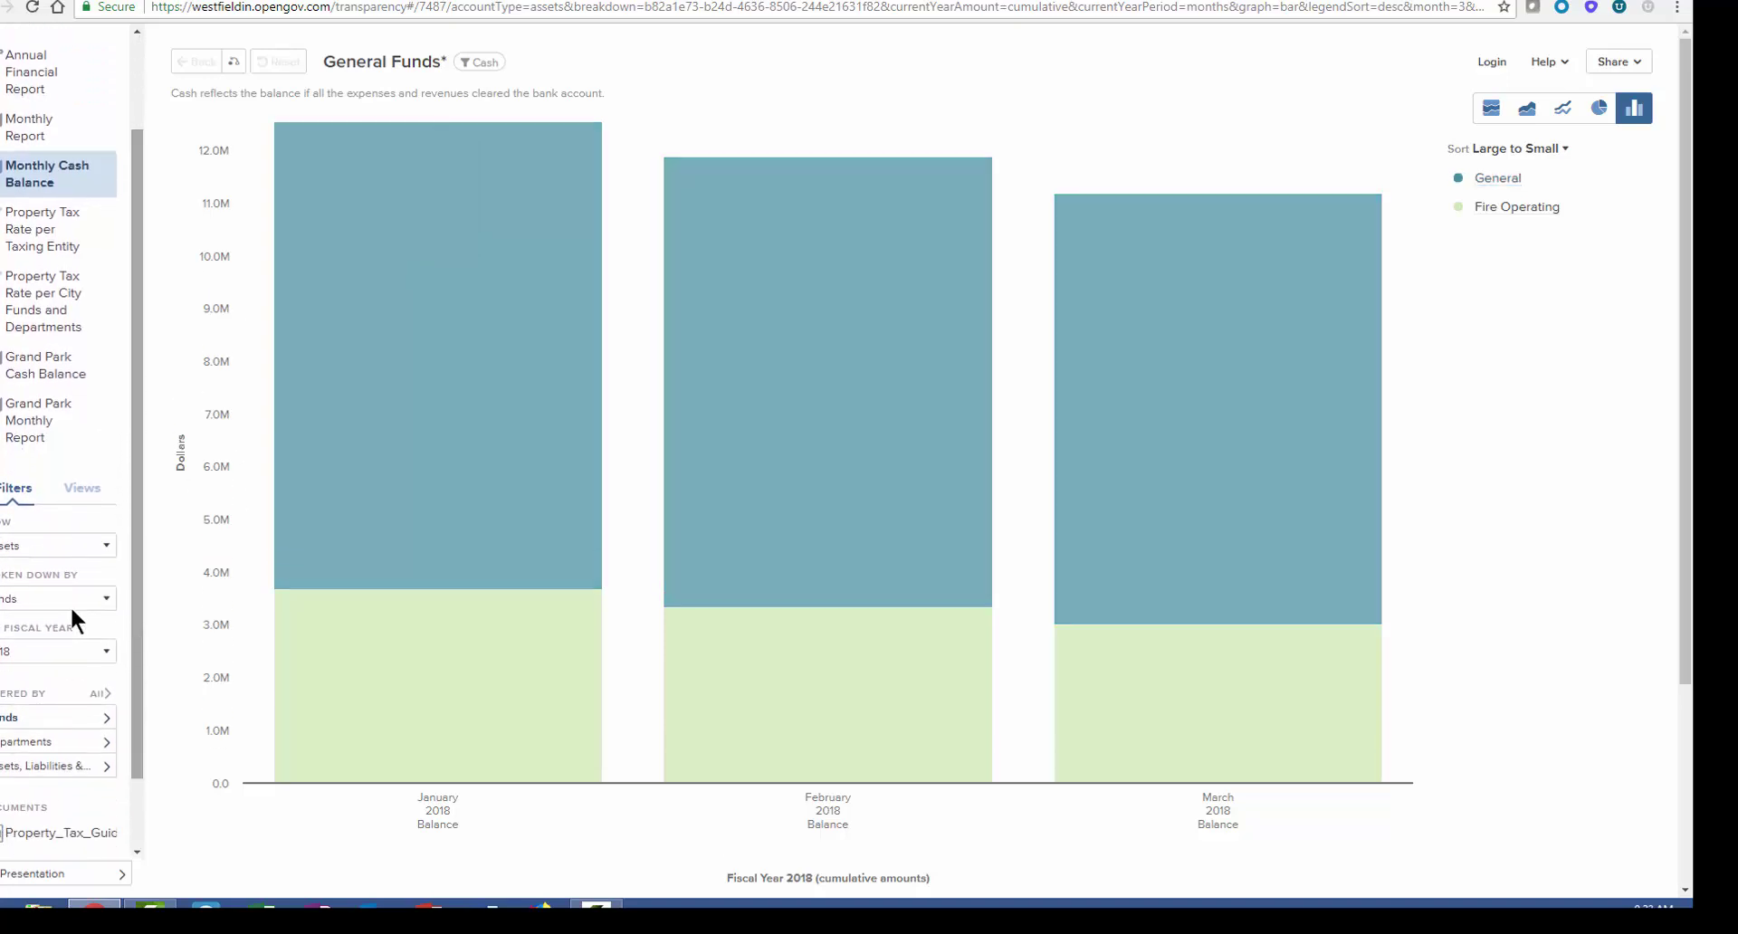
left_click(27, 657)
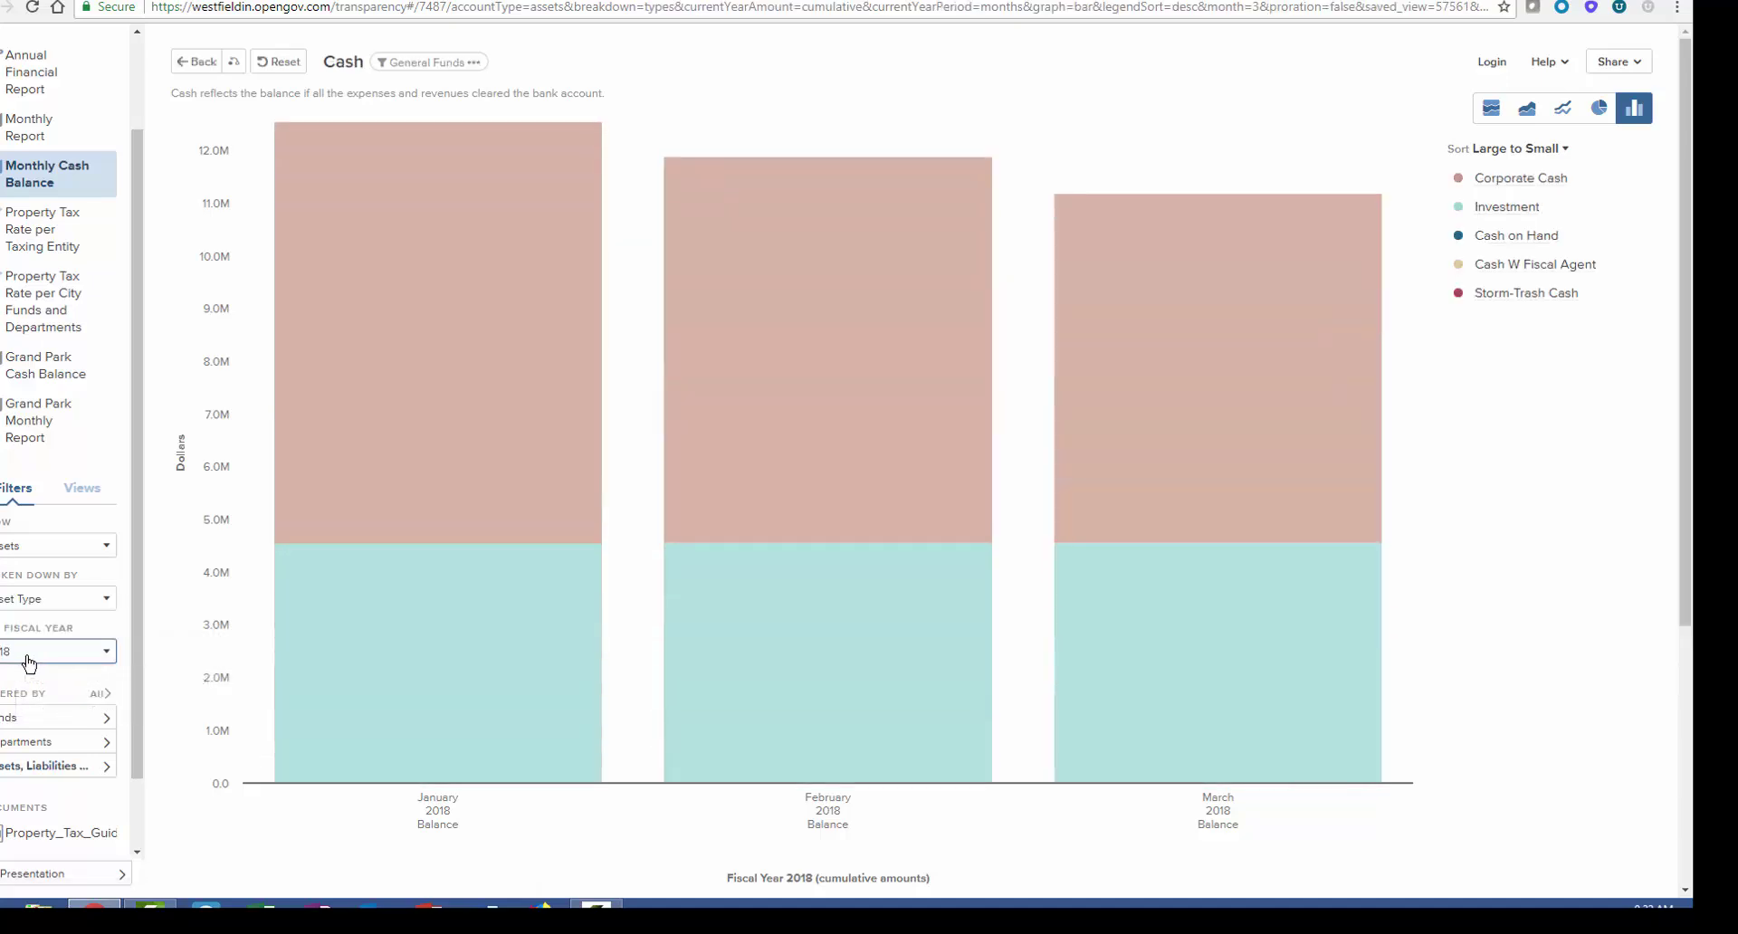
mouse_move(847, 440)
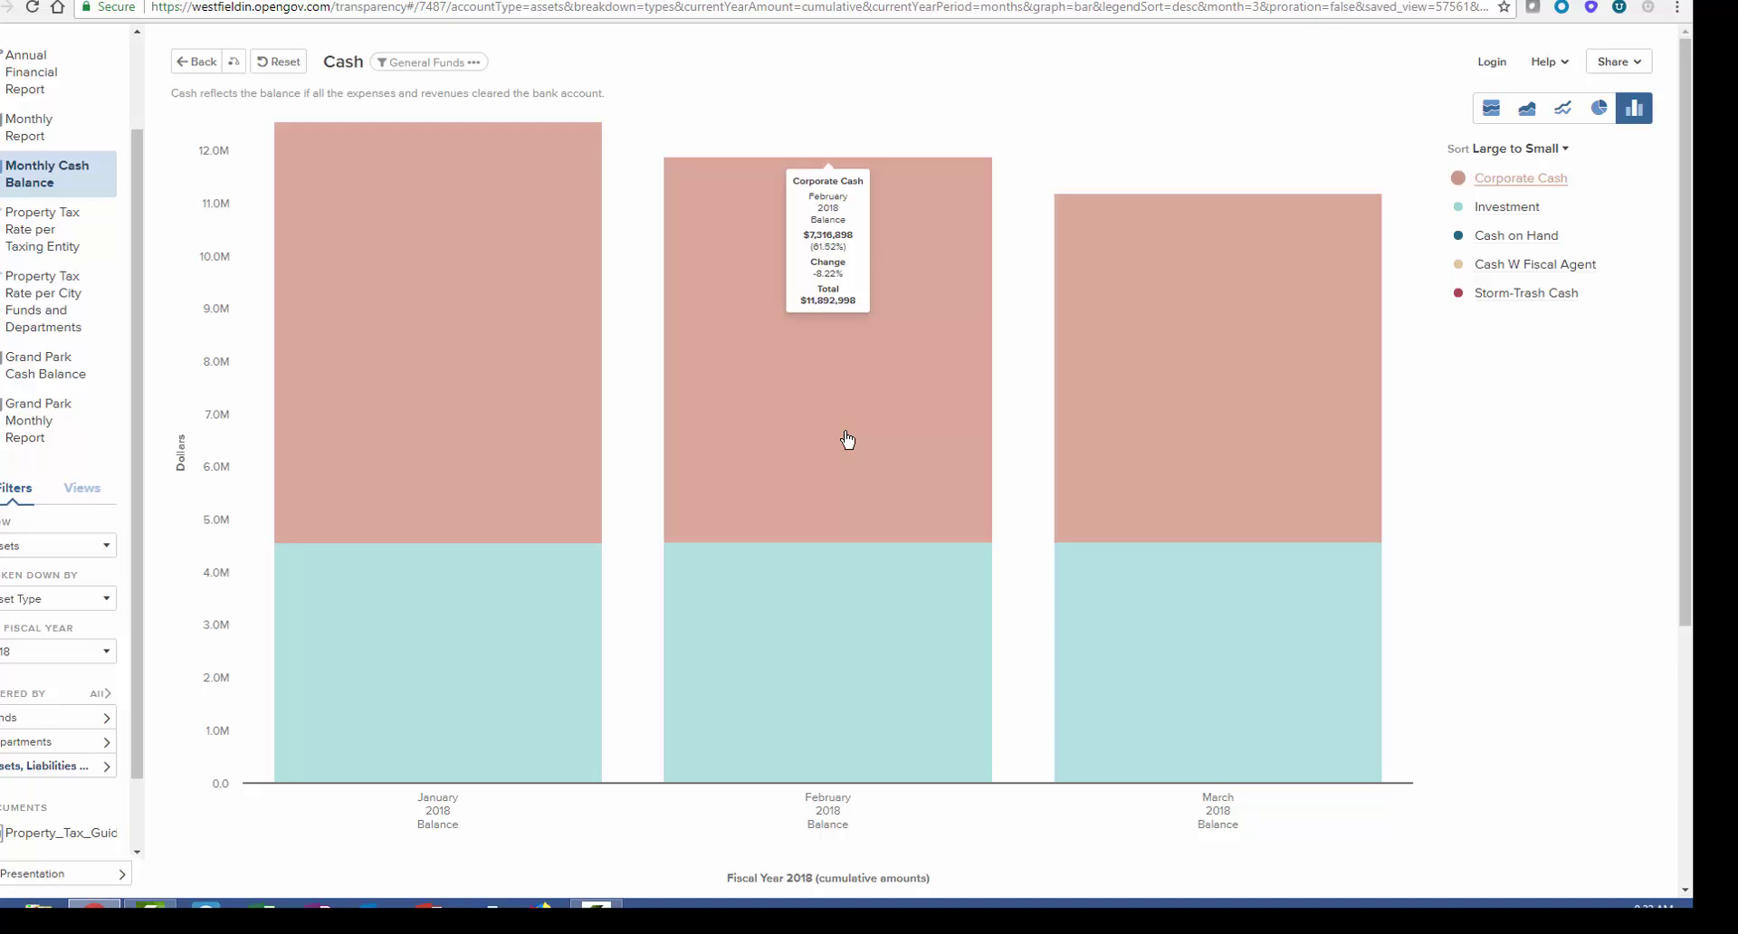
mouse_move(1246, 413)
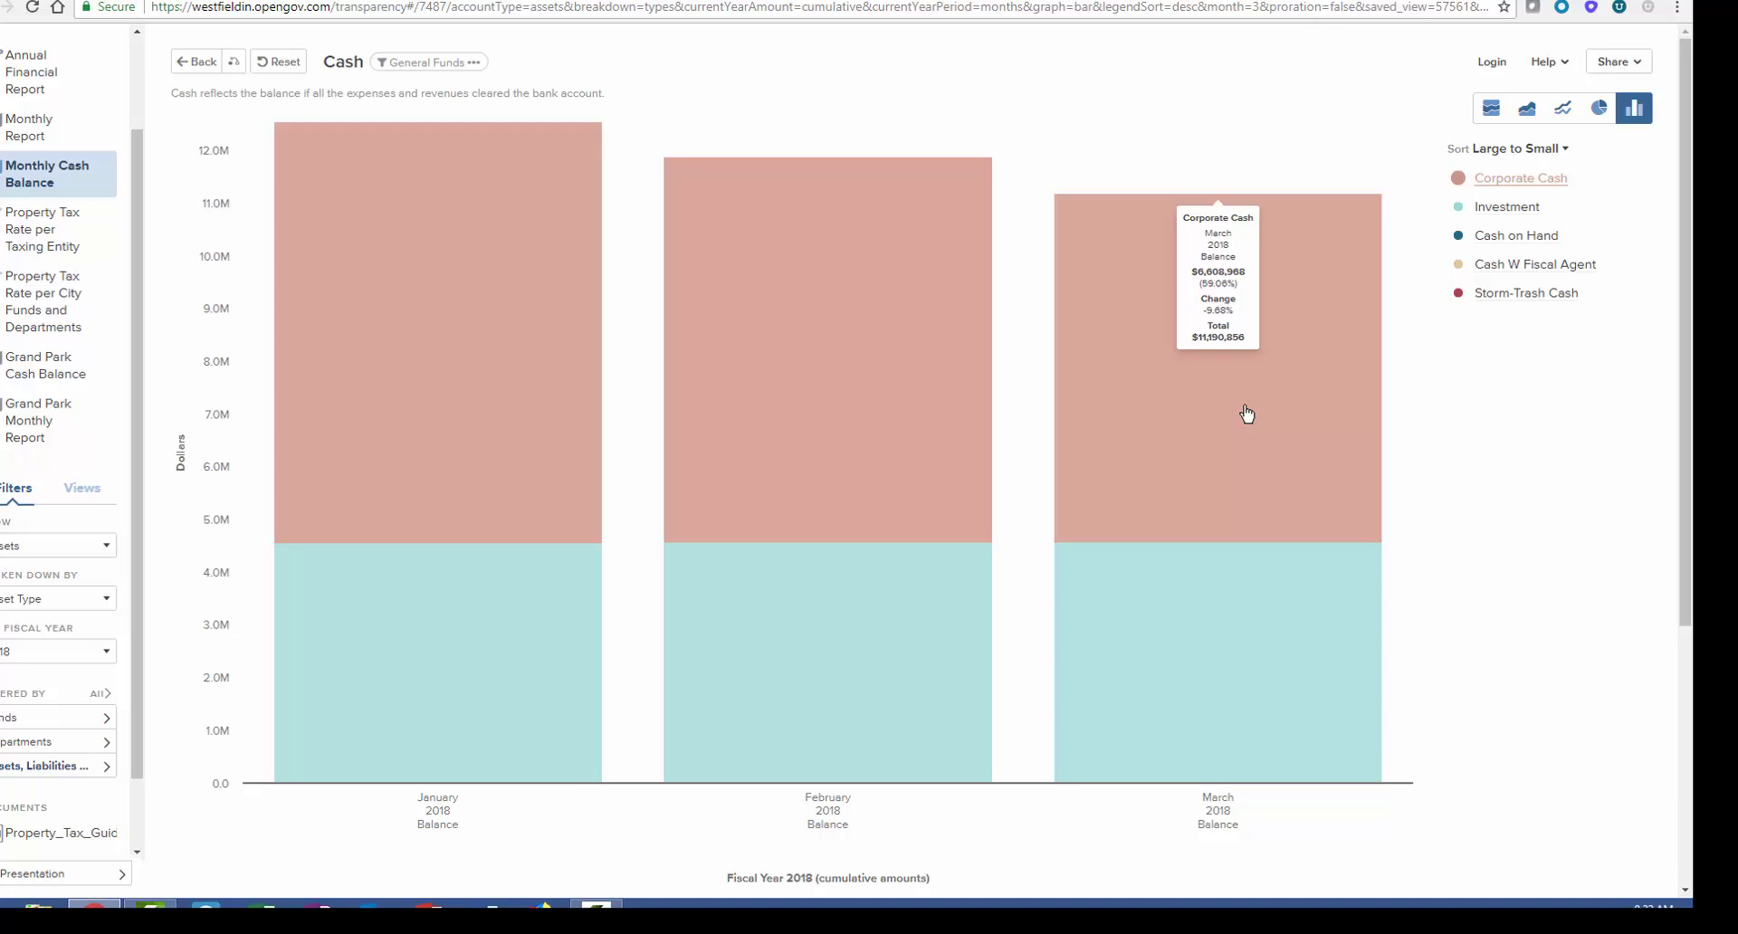
mouse_move(1222, 632)
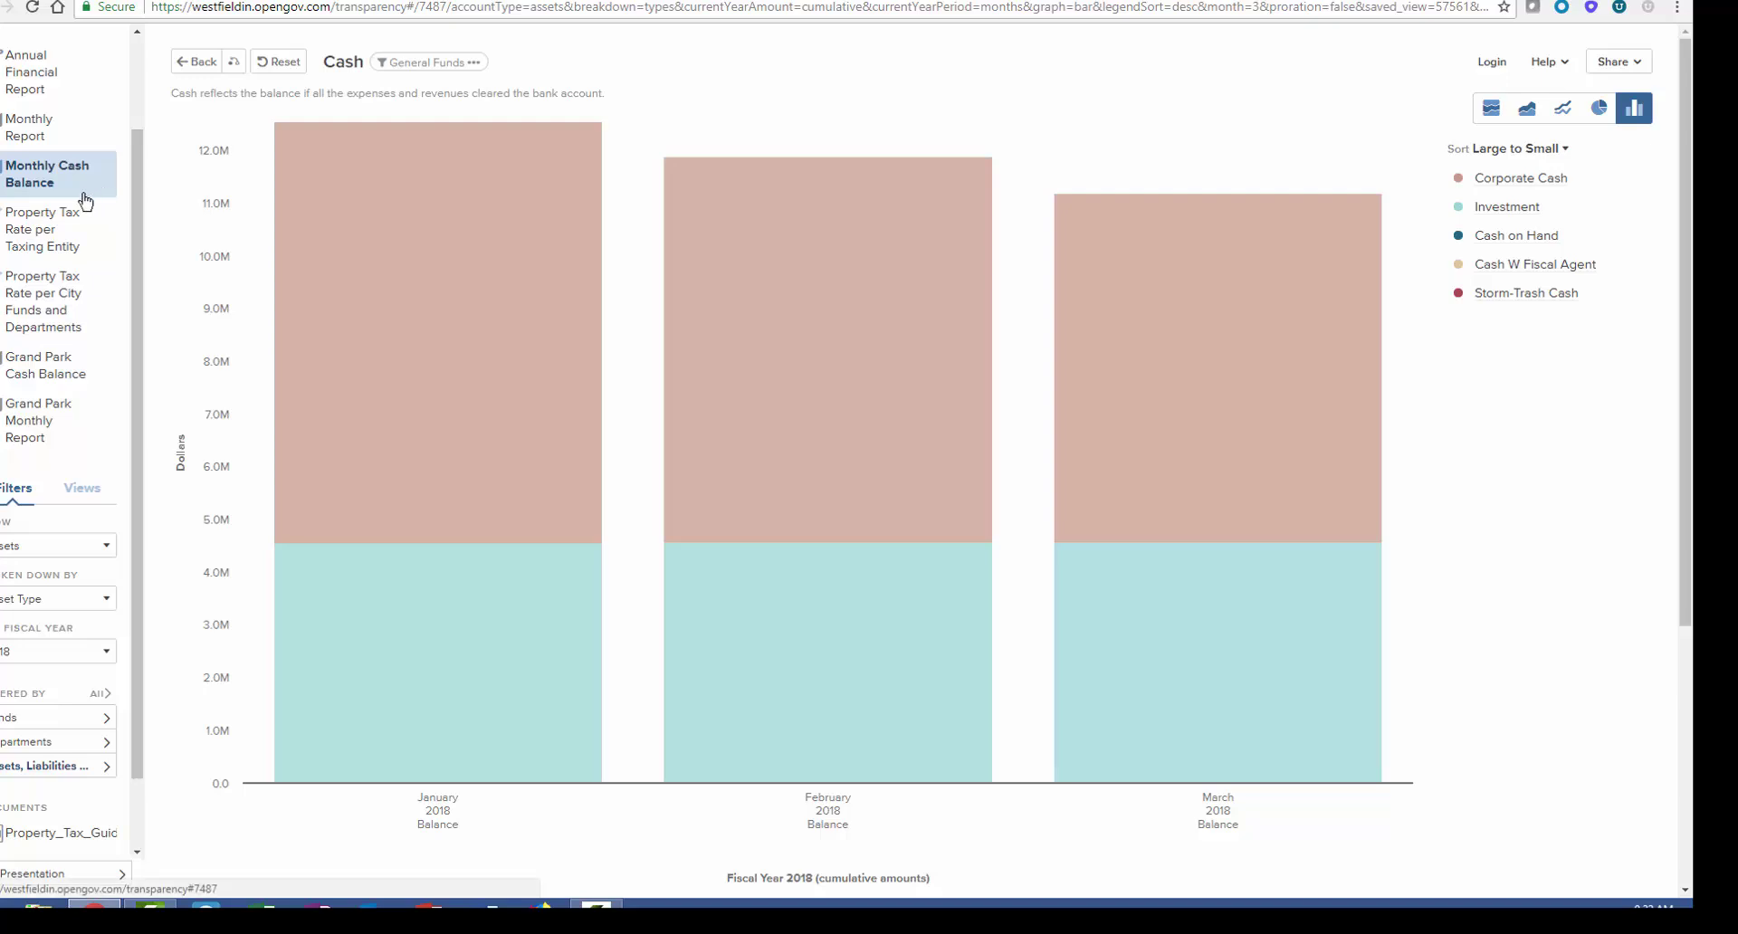
Open the Property Tax Rate per Taxing Entity report and show the 2017 rates in the pie chart
left_click(45, 229)
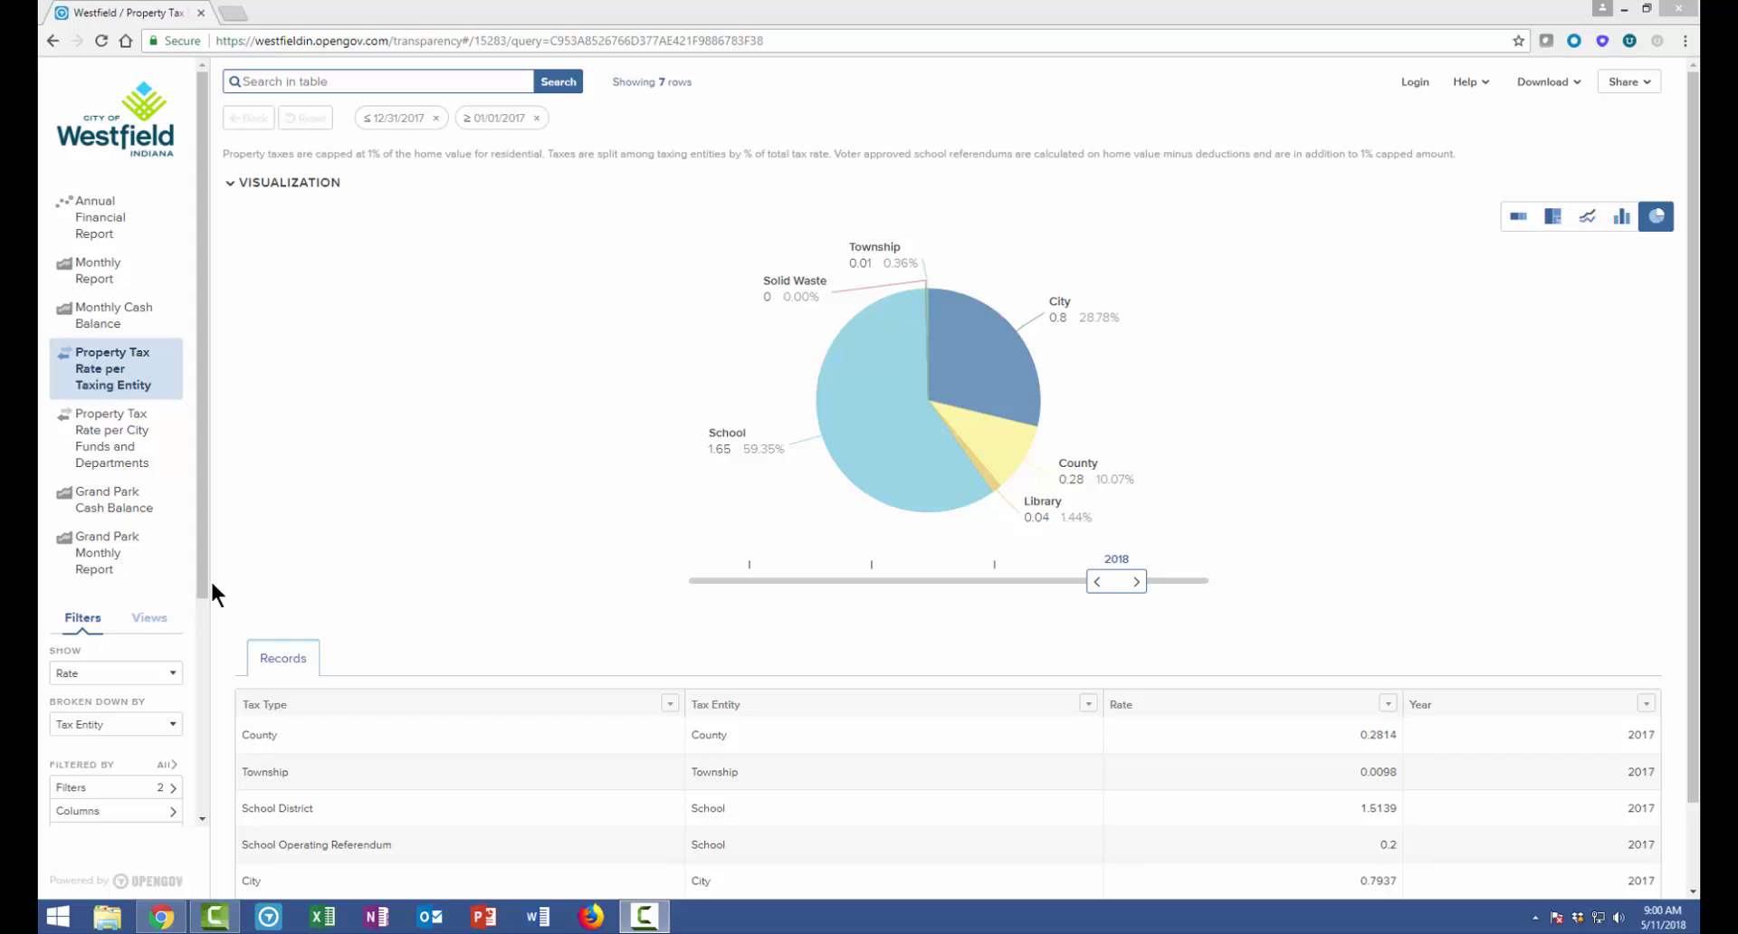
scroll(198, 579, "down", 2)
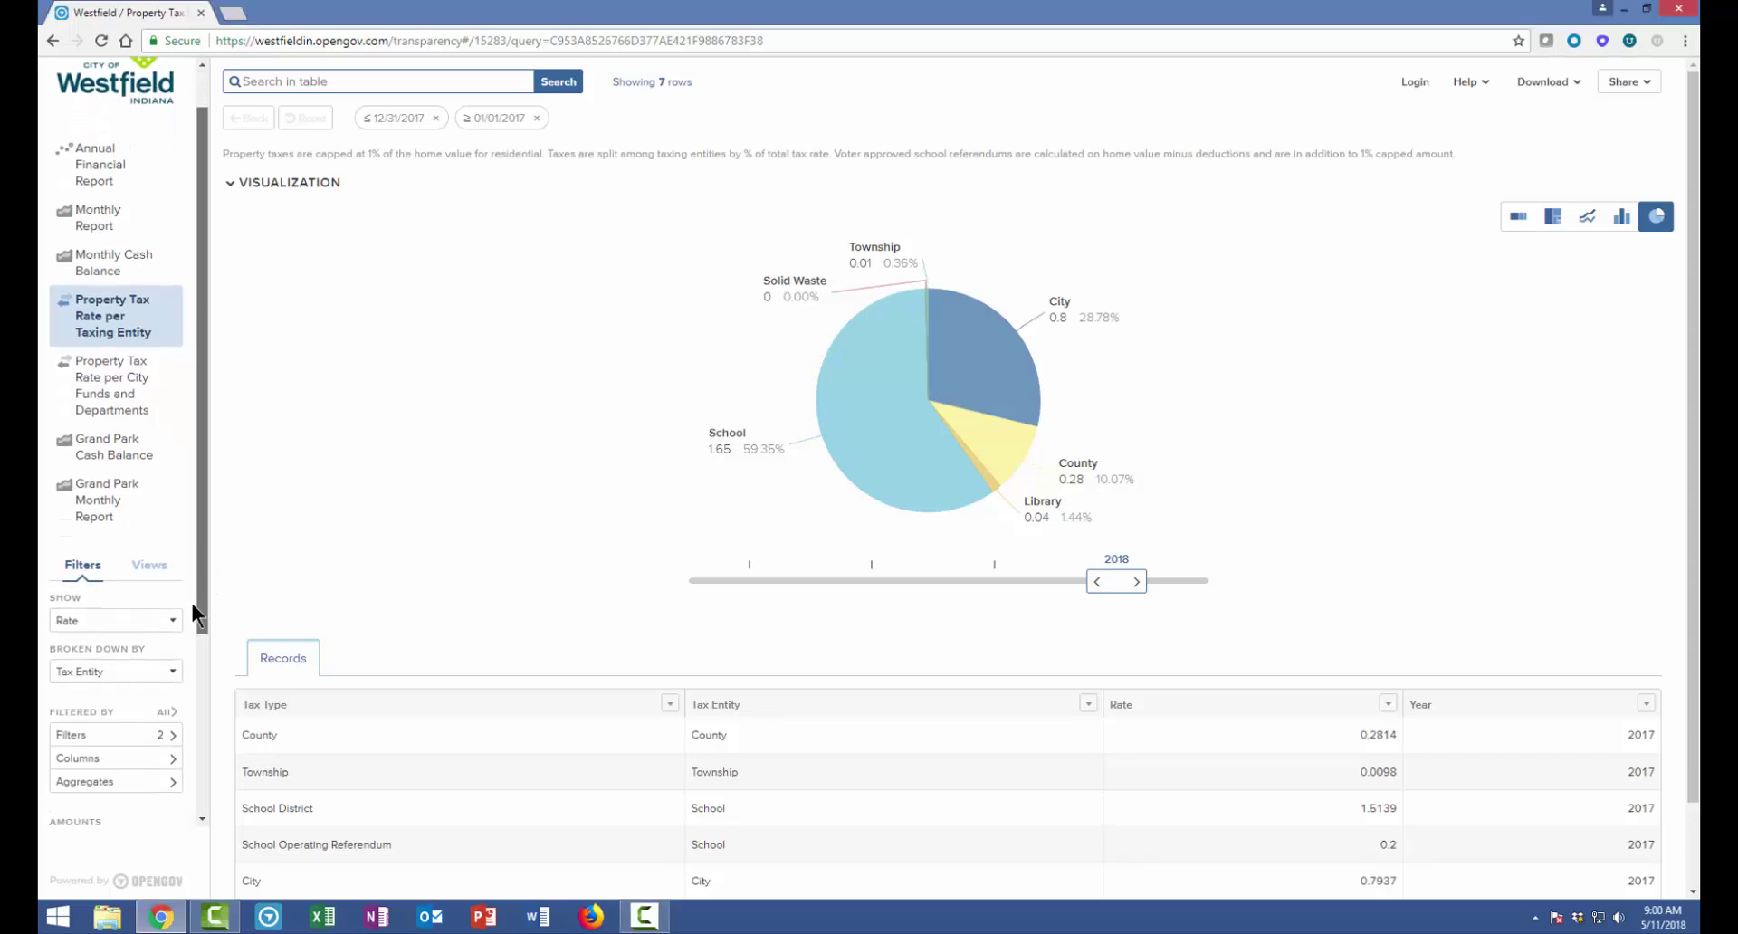
left_click(120, 771)
left_click(120, 772)
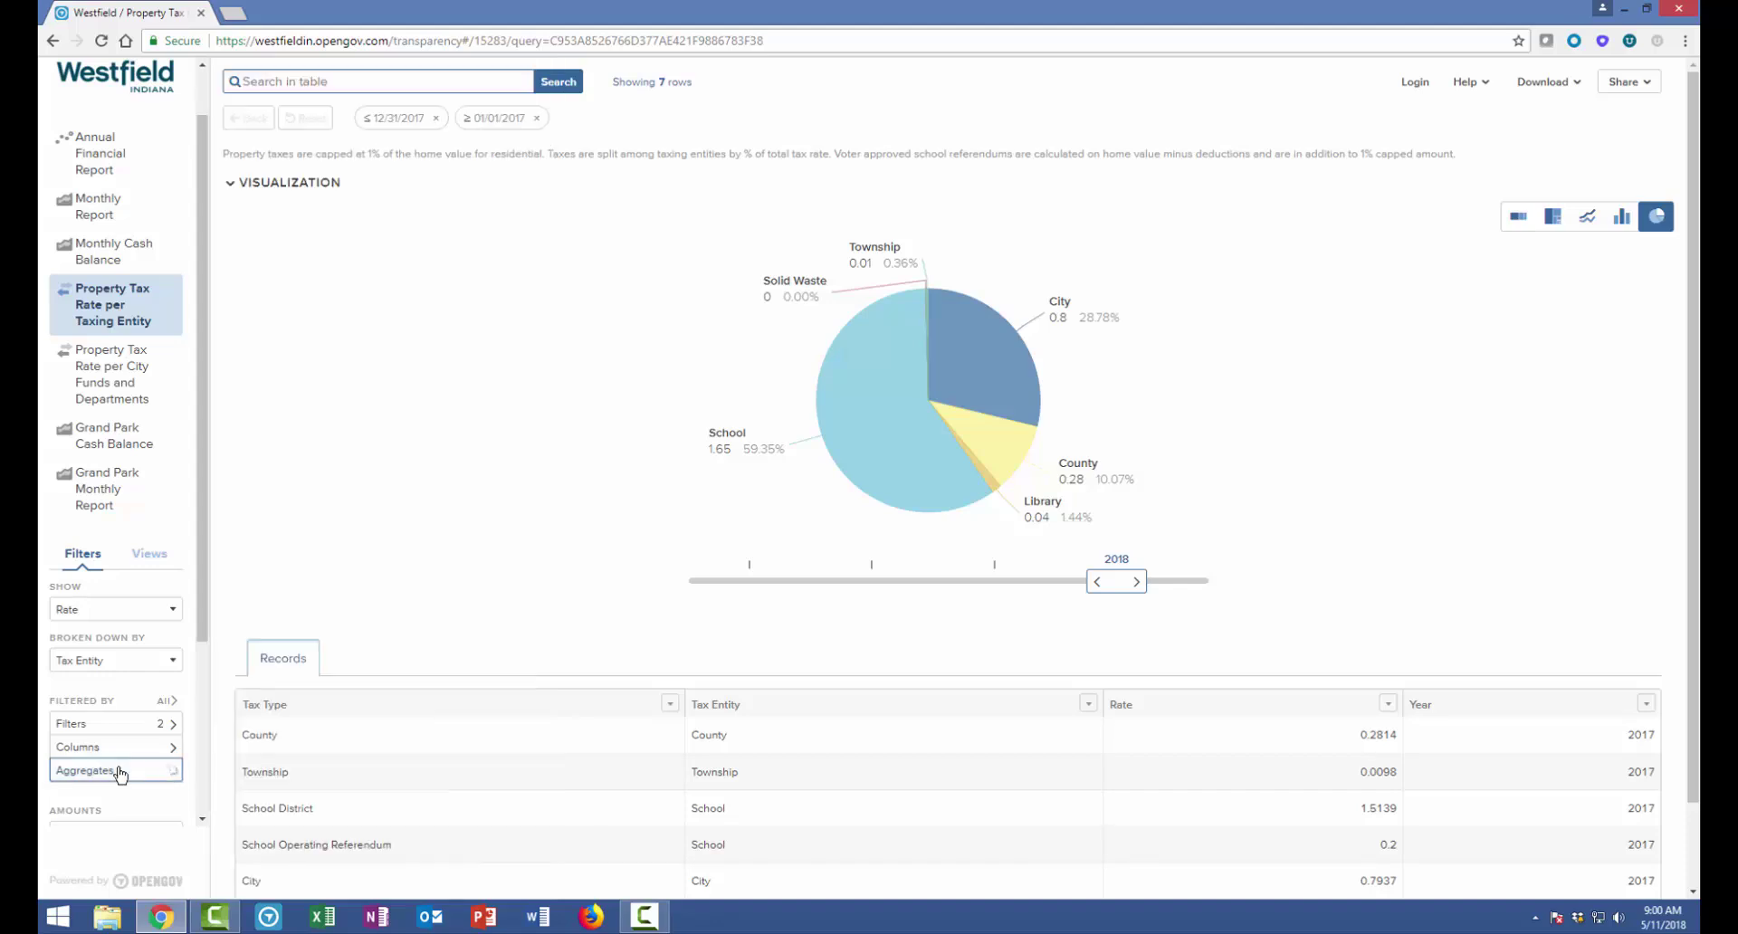
left_click(406, 76)
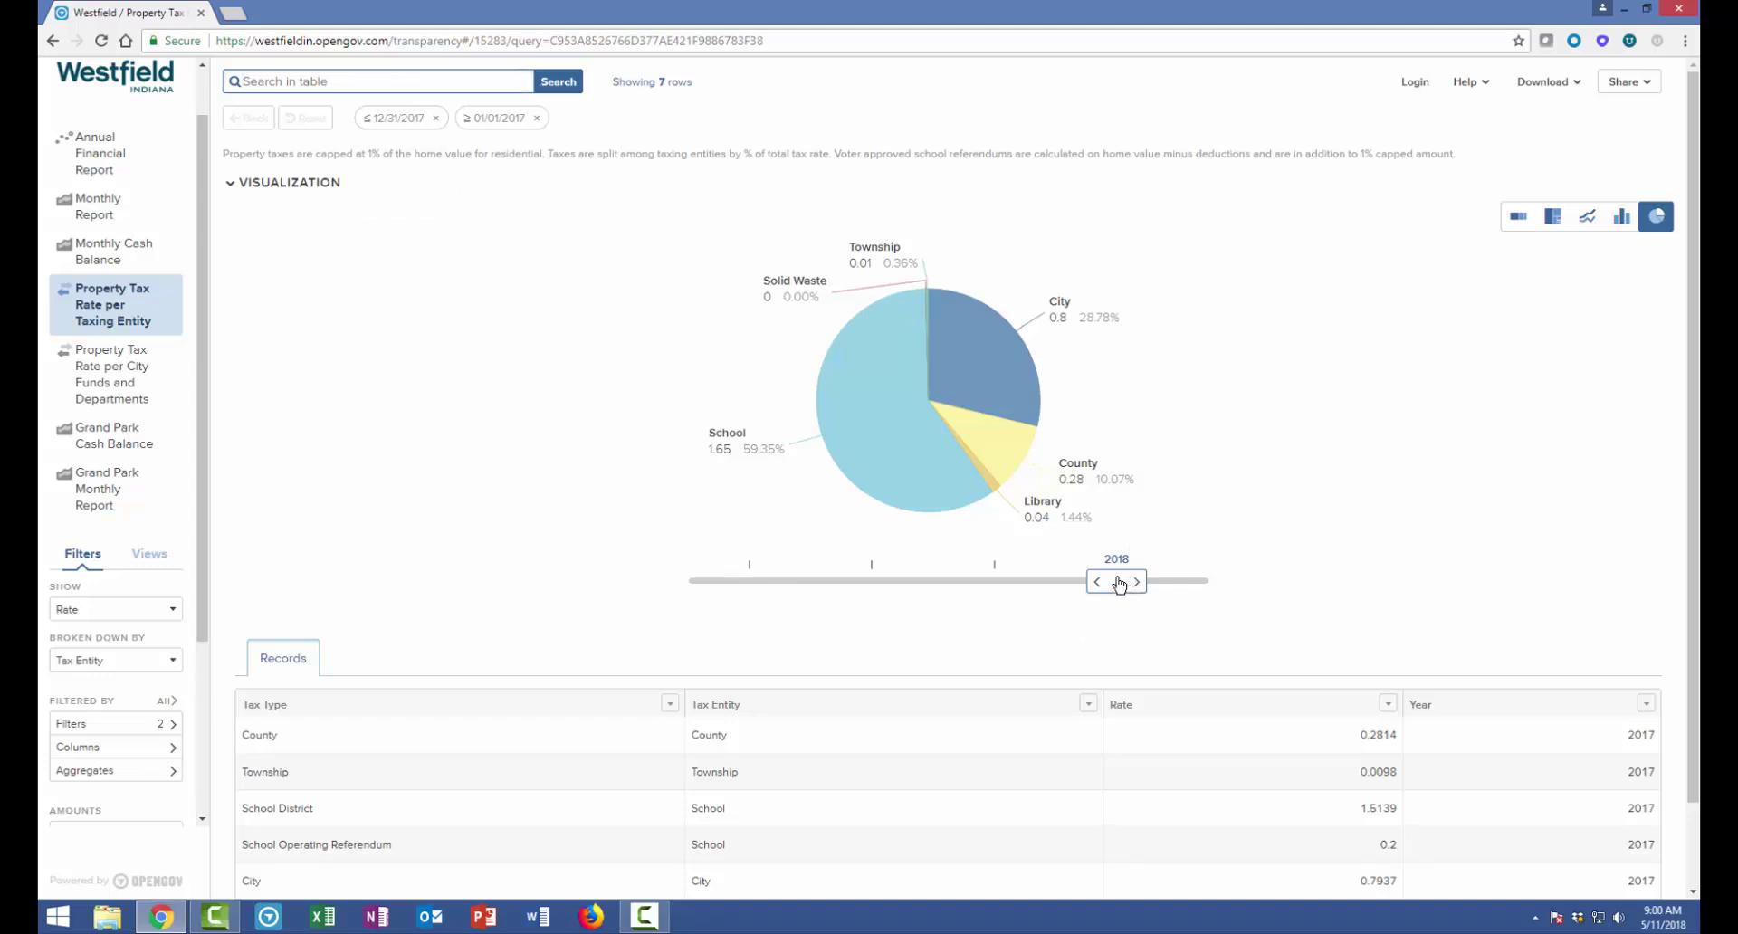
left_click_drag(1120, 584, 1039, 581)
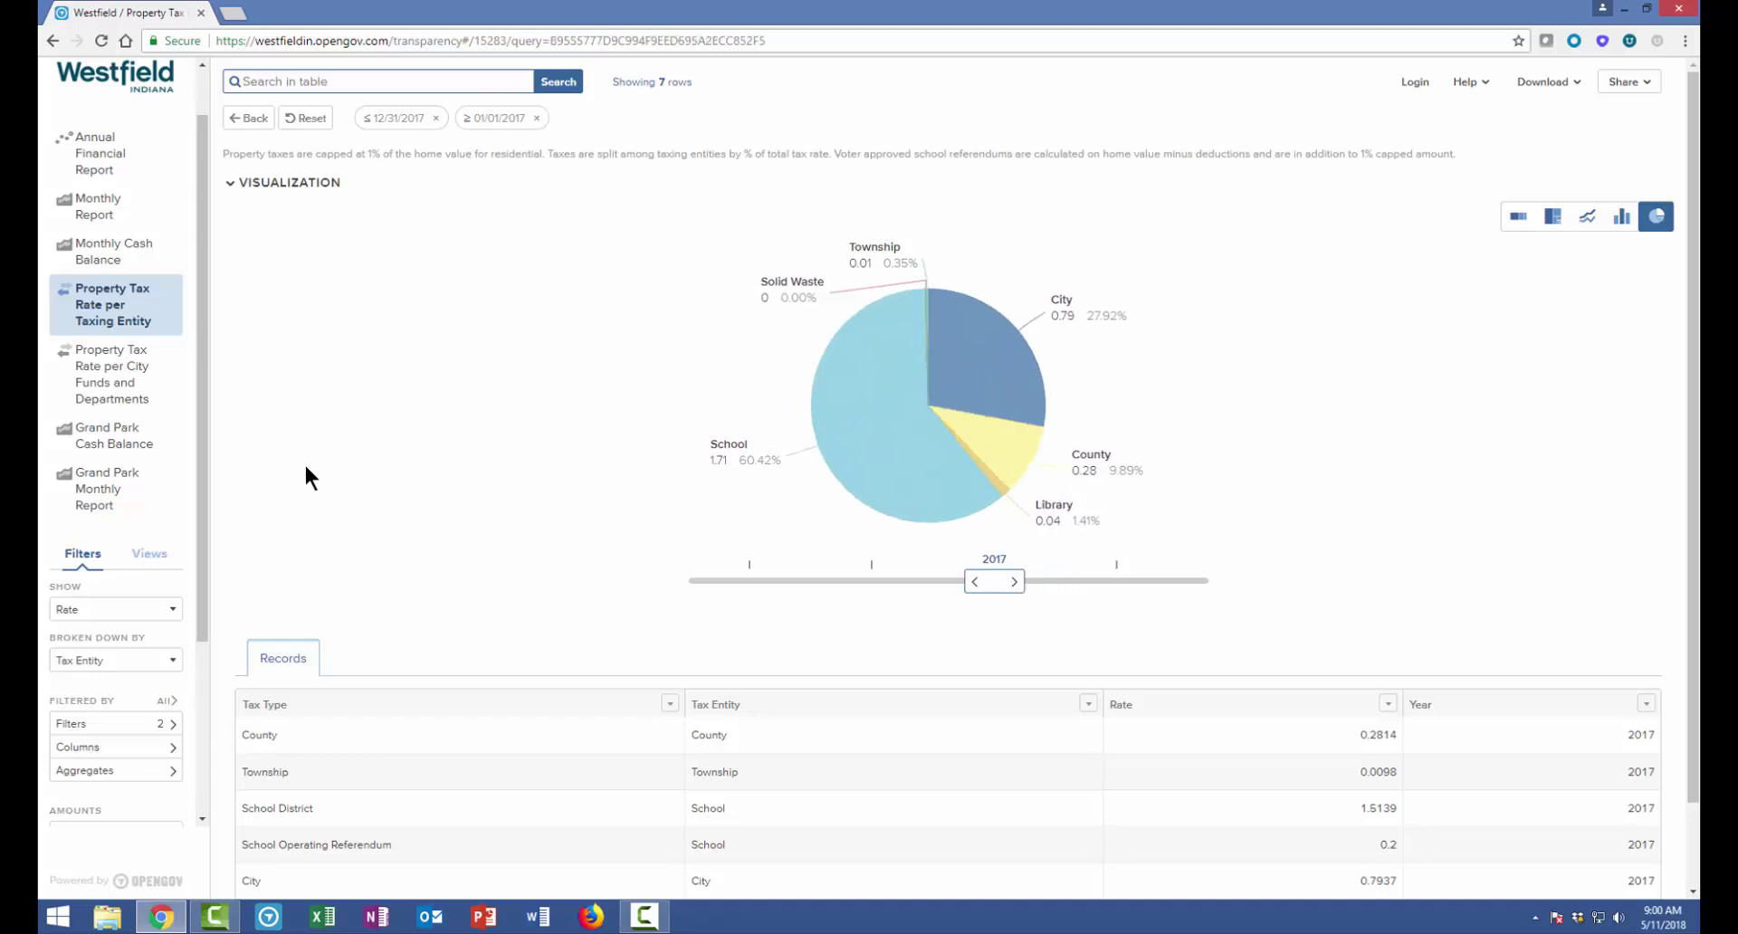
Check the property tax report's total for the year, and switch the pie chart to 2018
scroll(198, 465, "down", 1)
left_click_drag(197, 465, 188, 636)
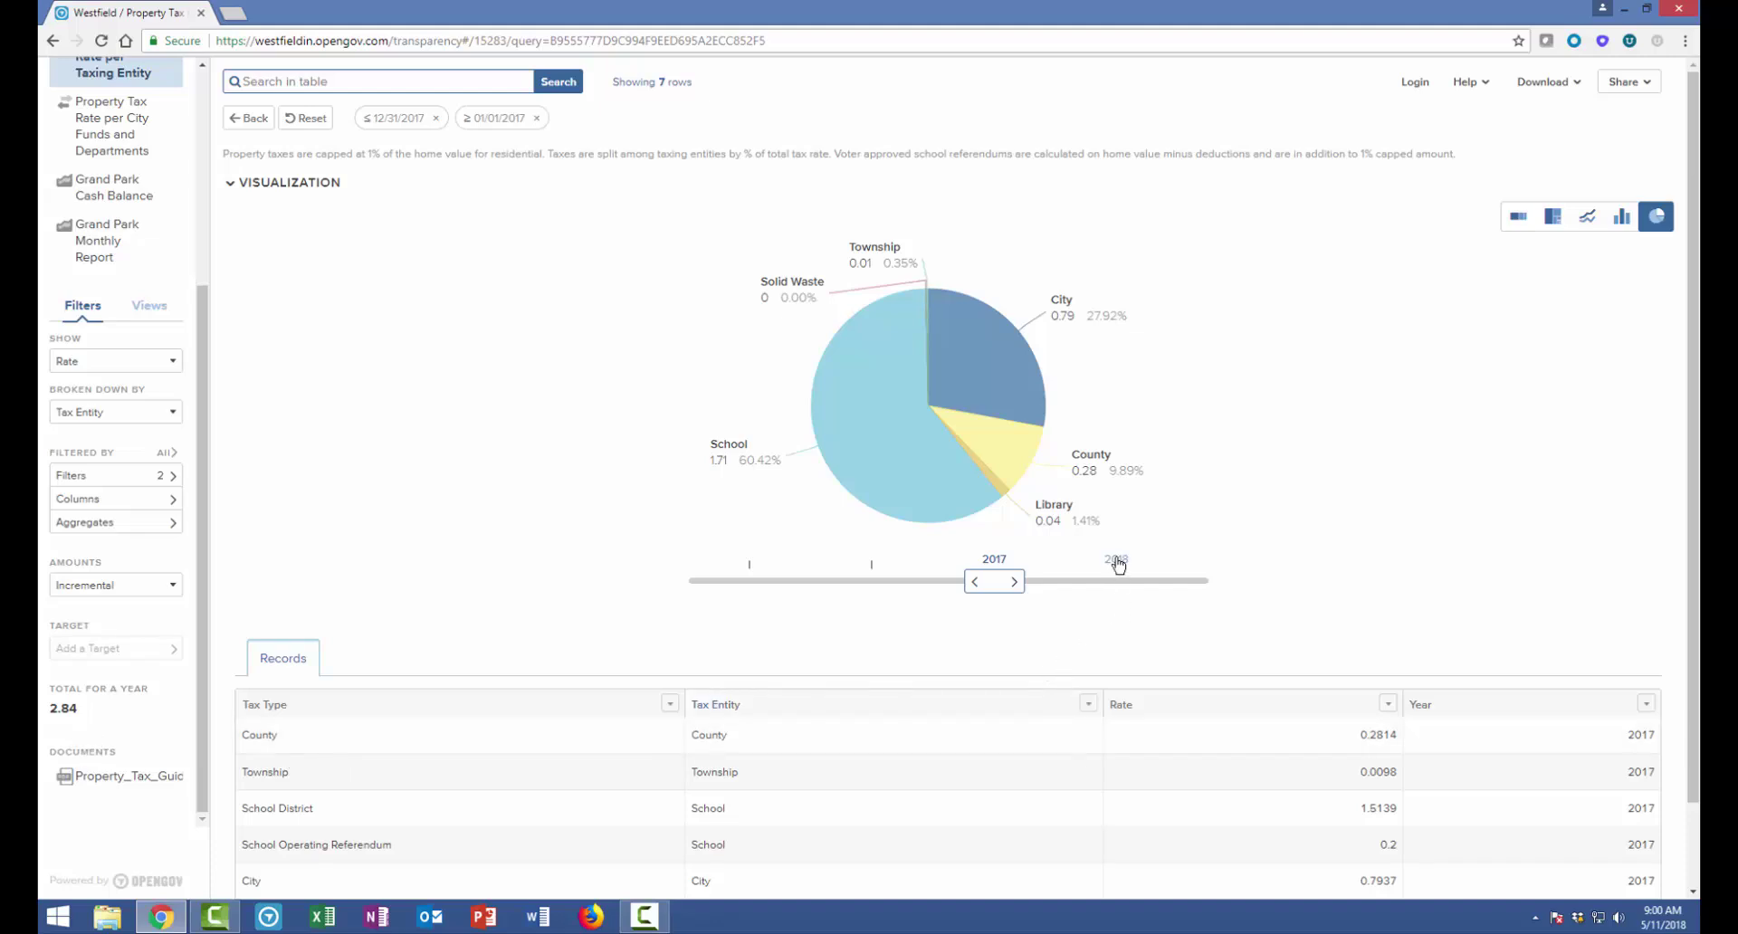
left_click(1117, 561)
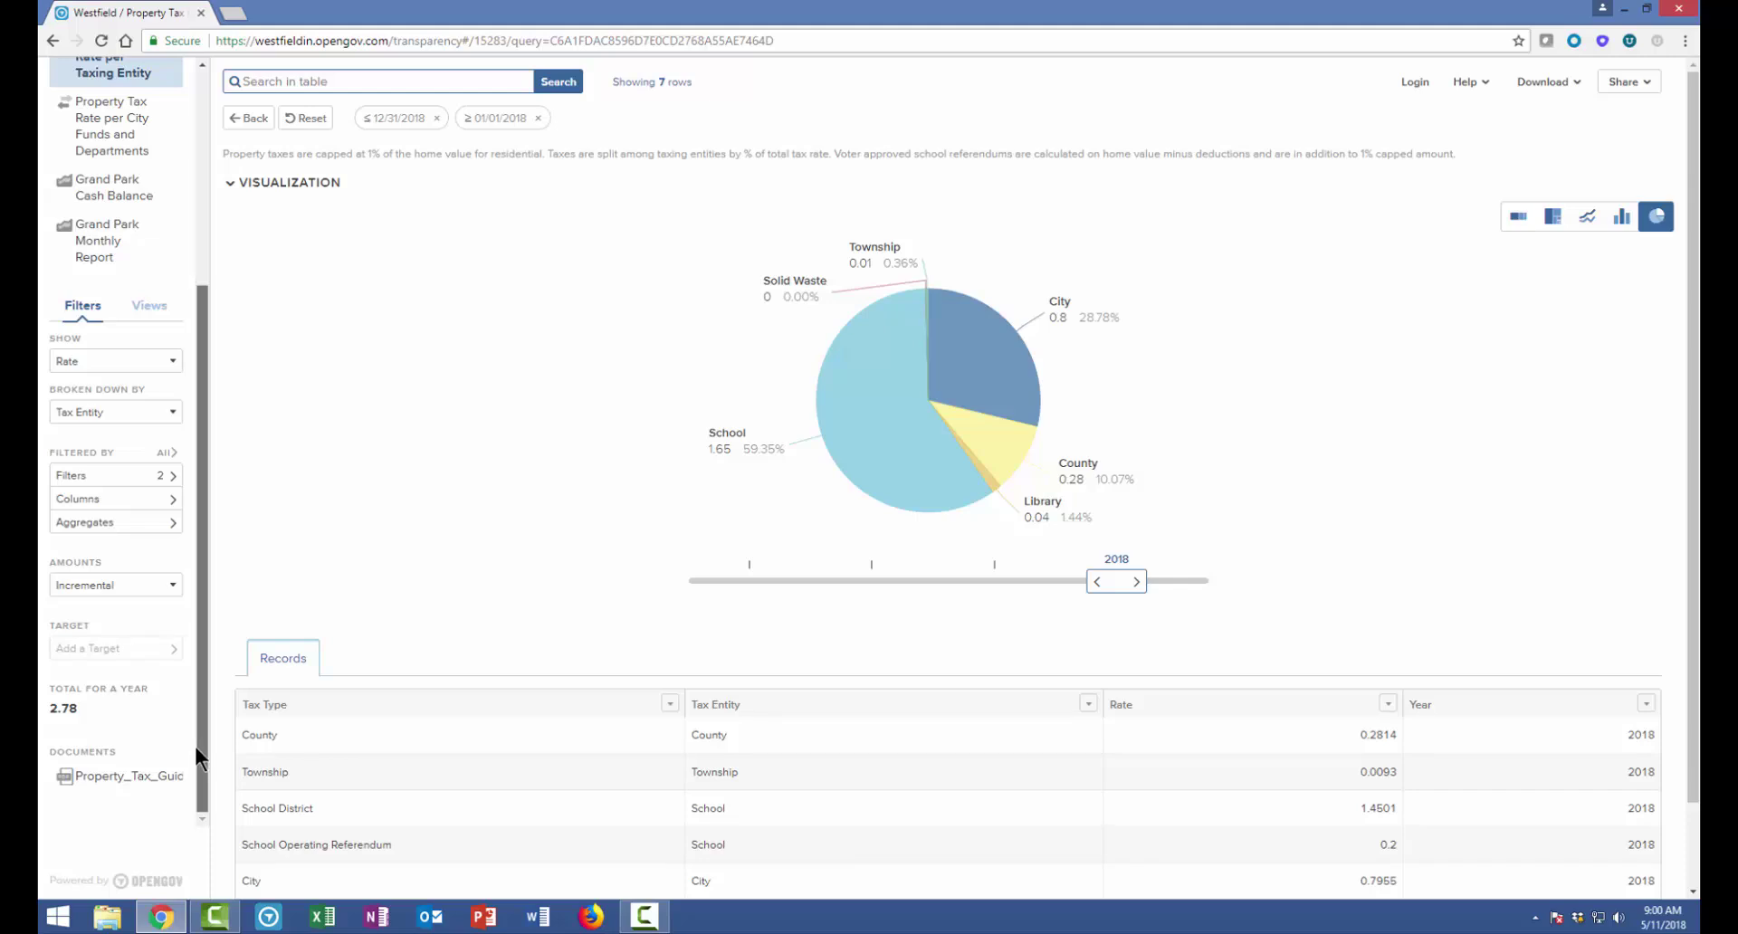
View the Grand Park Cash Balance report, and open the Grand Park Monthly Report
left_click_drag(194, 742, 208, 589)
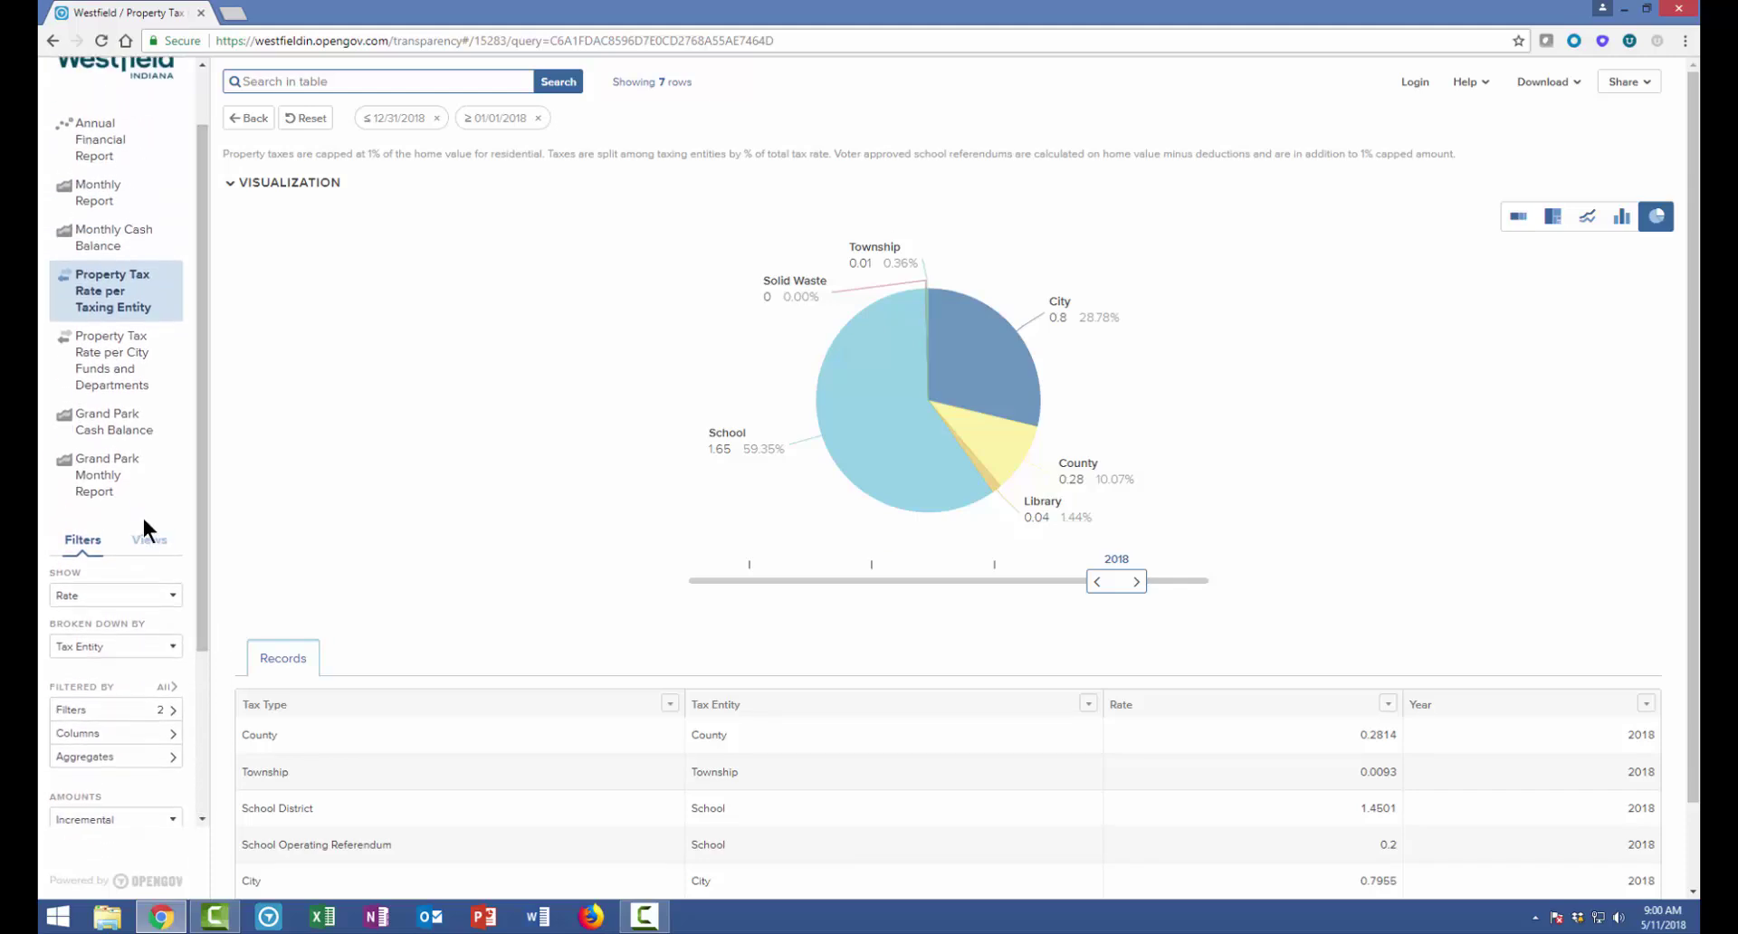
left_click(164, 432)
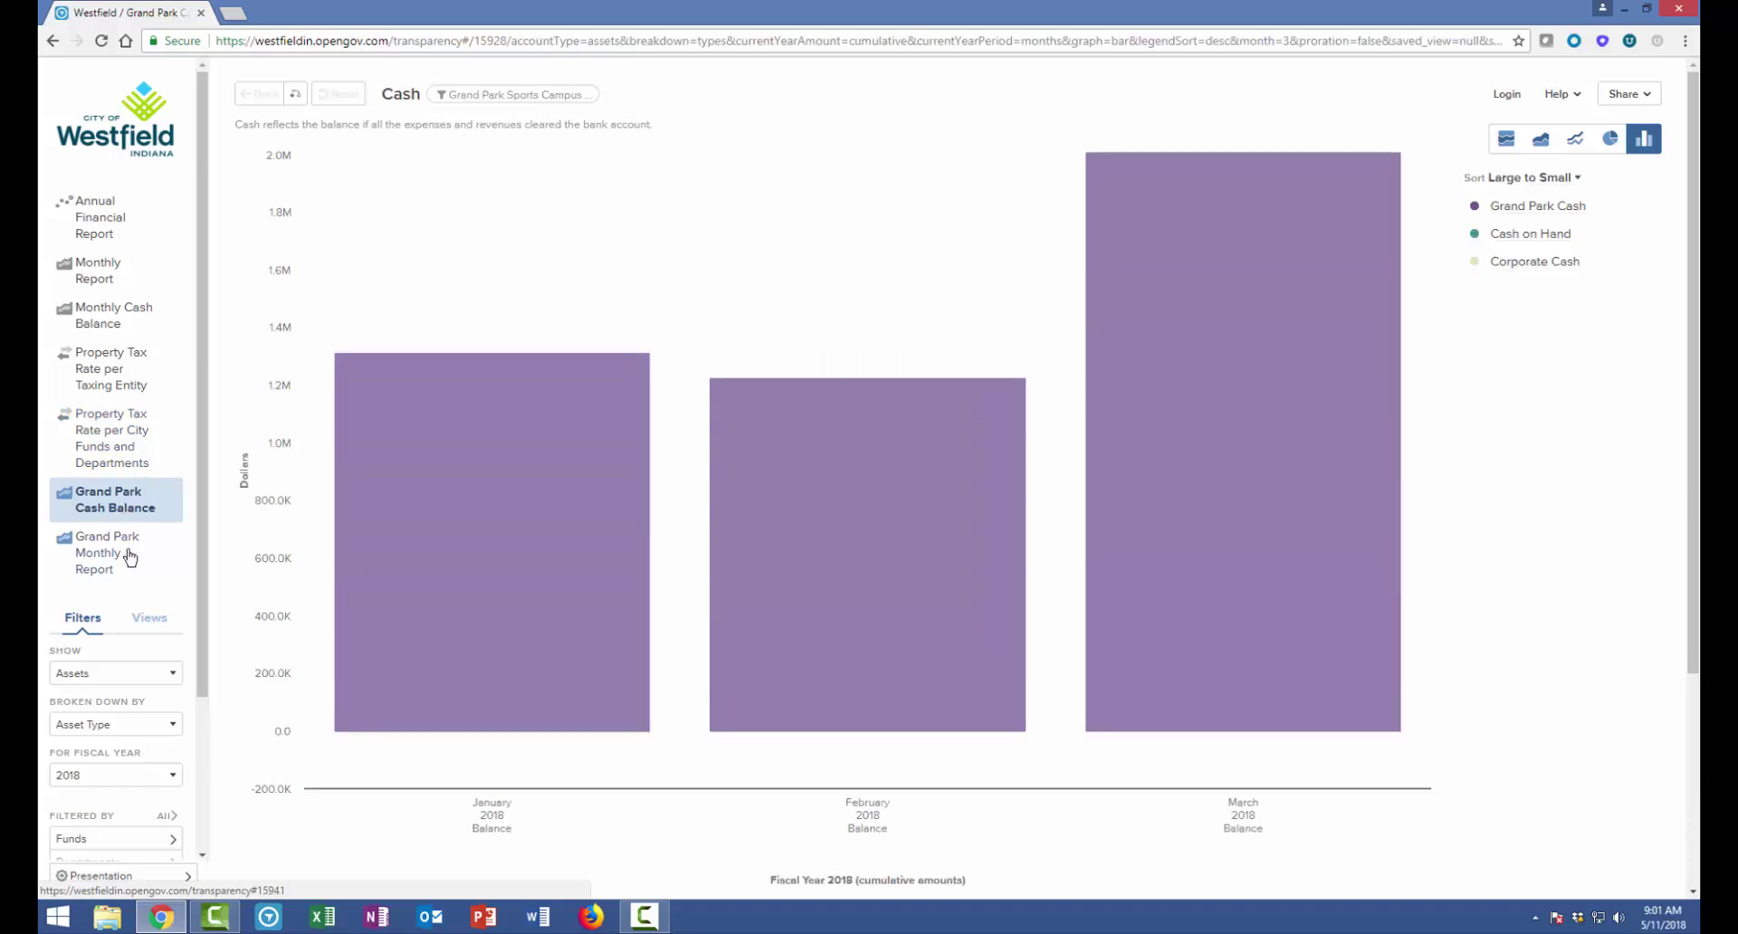
left_click(131, 557)
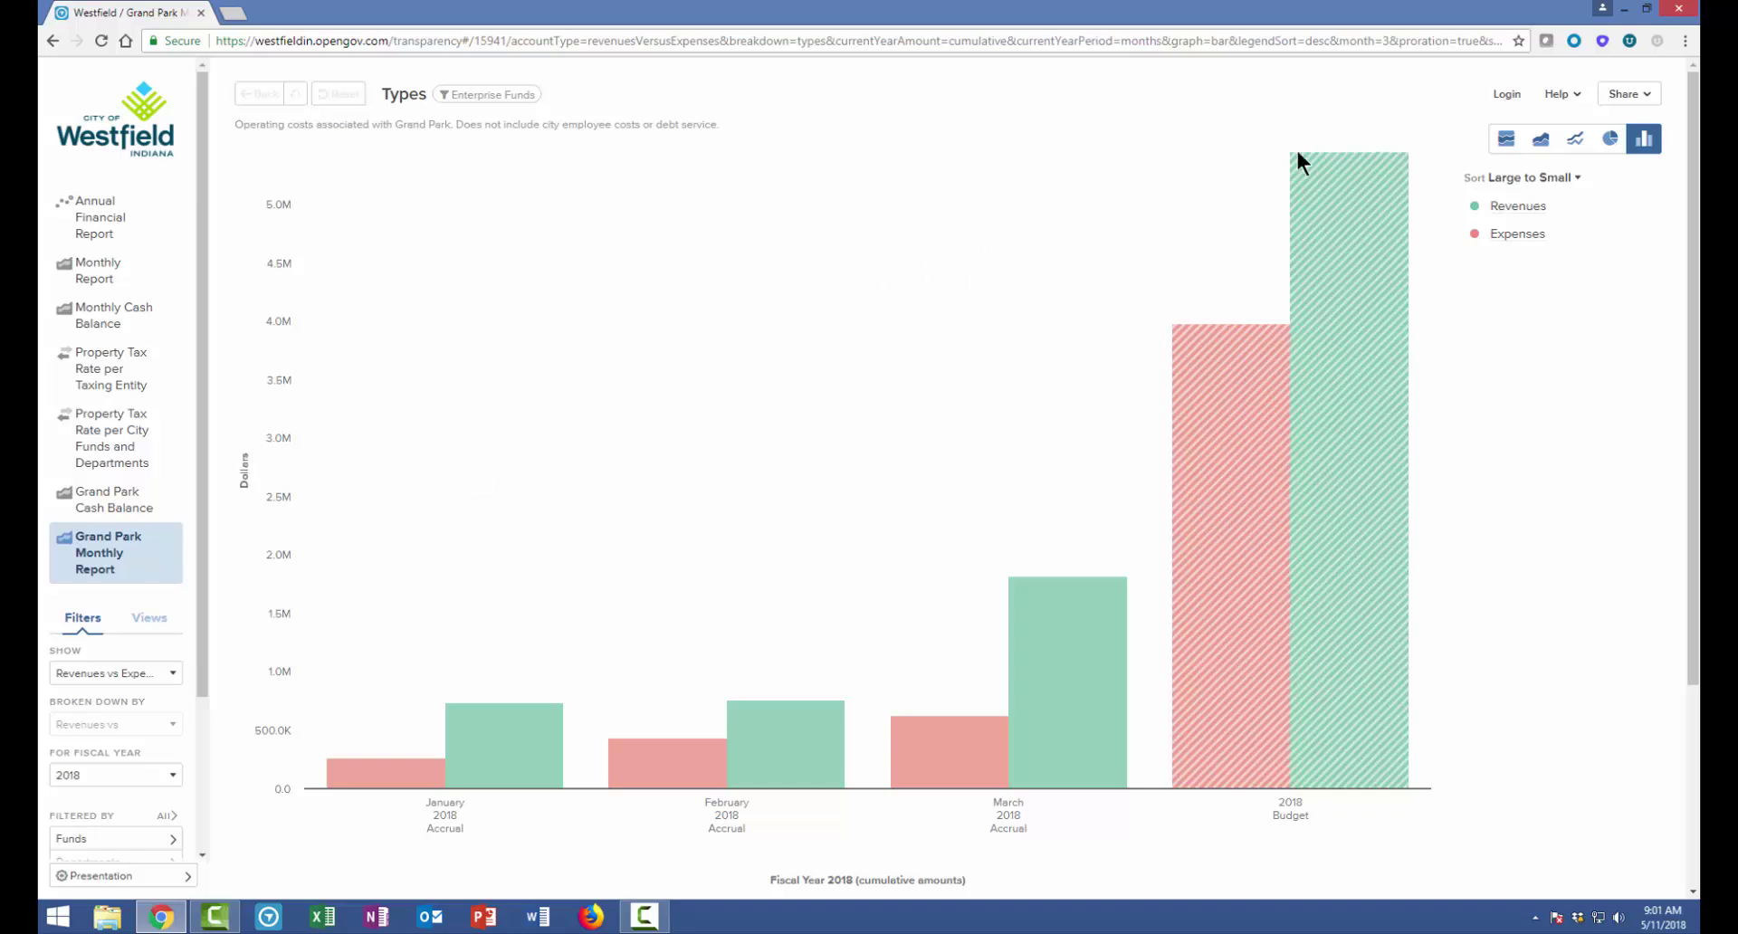
View the Contact Westfield form without sending a message, and review the report's sharing and download options
left_click(1572, 102)
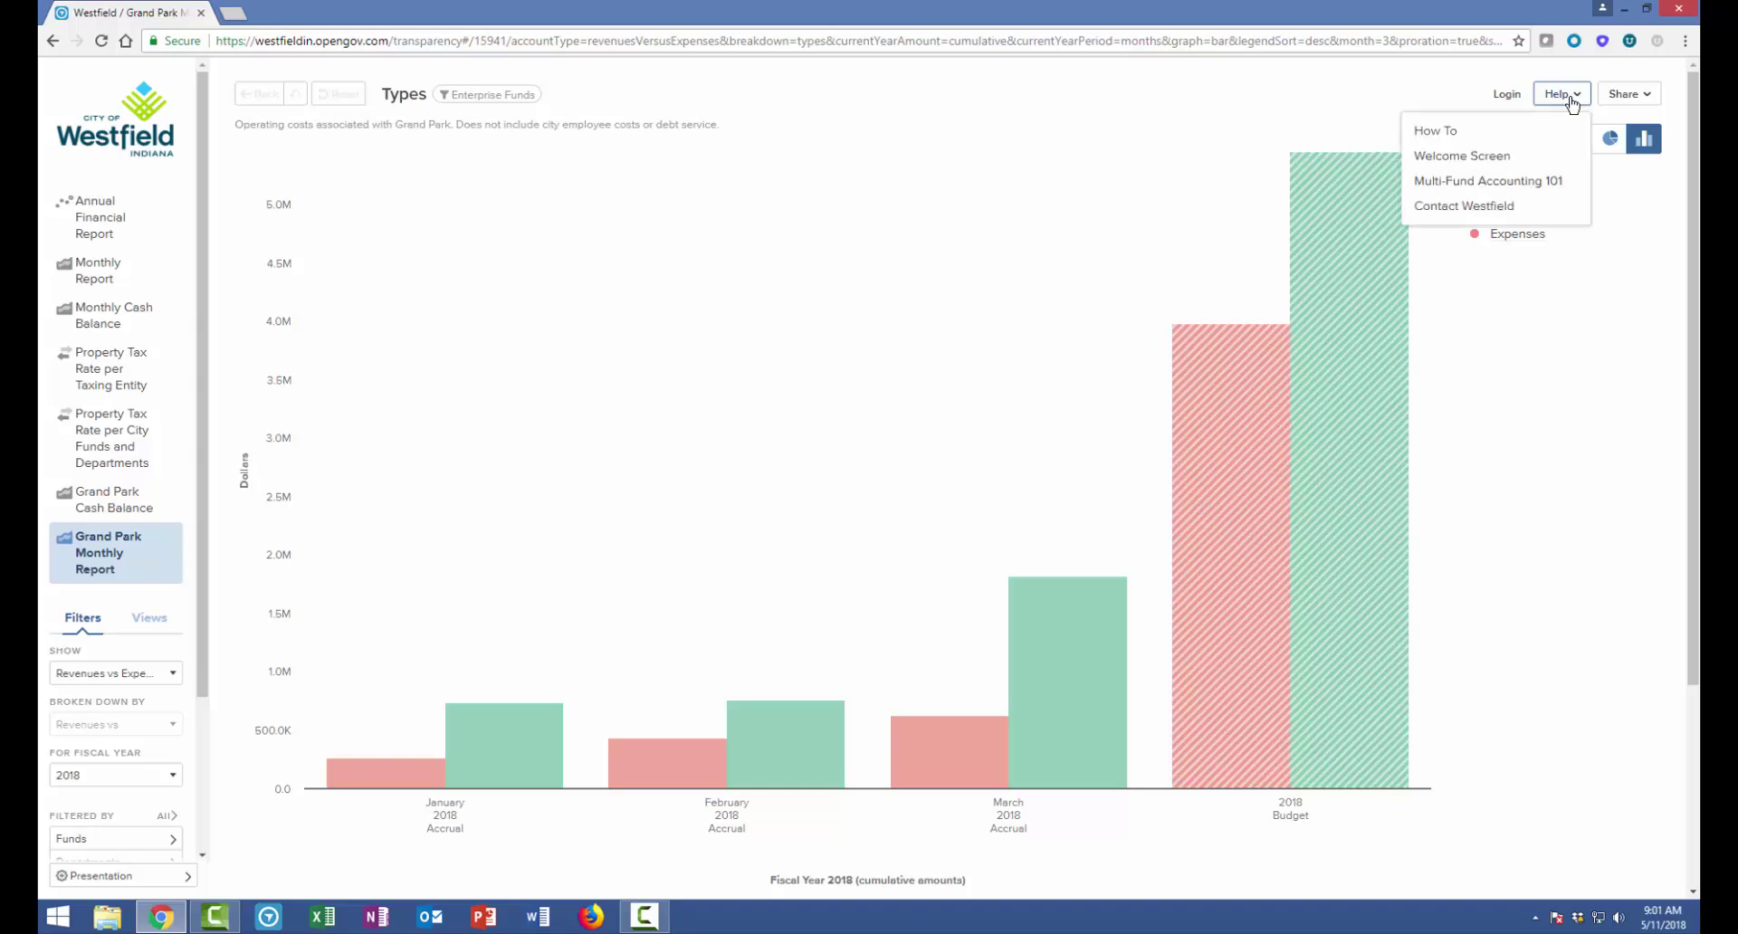
left_click(1512, 205)
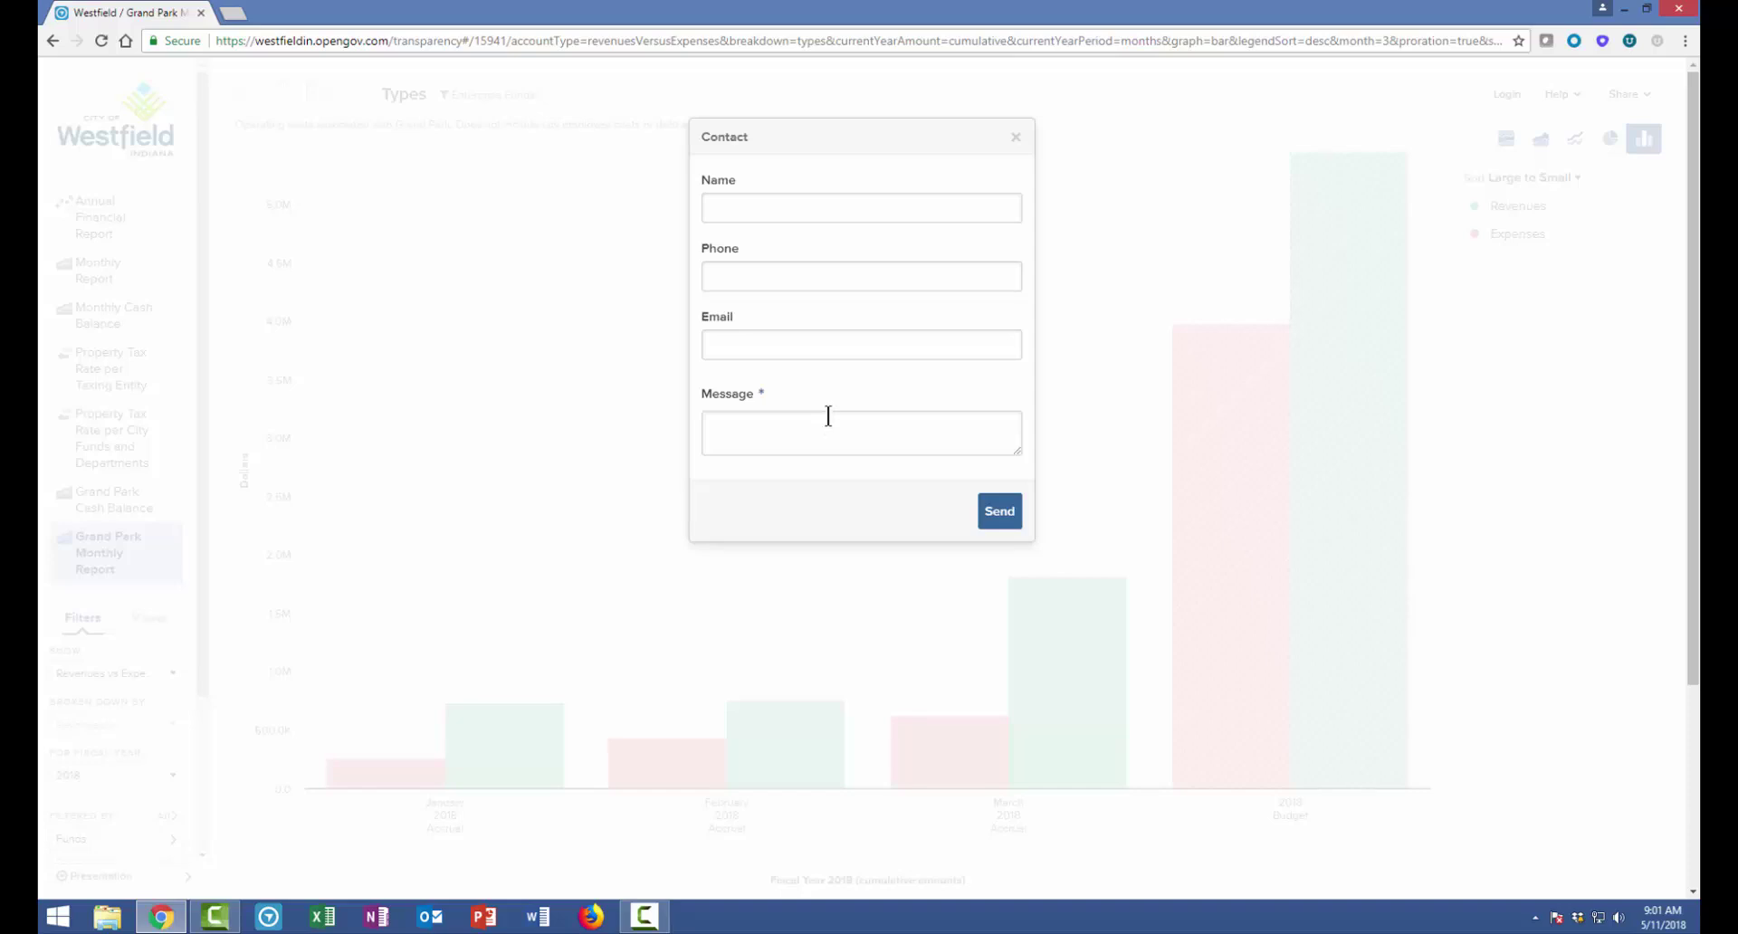
left_click(1016, 141)
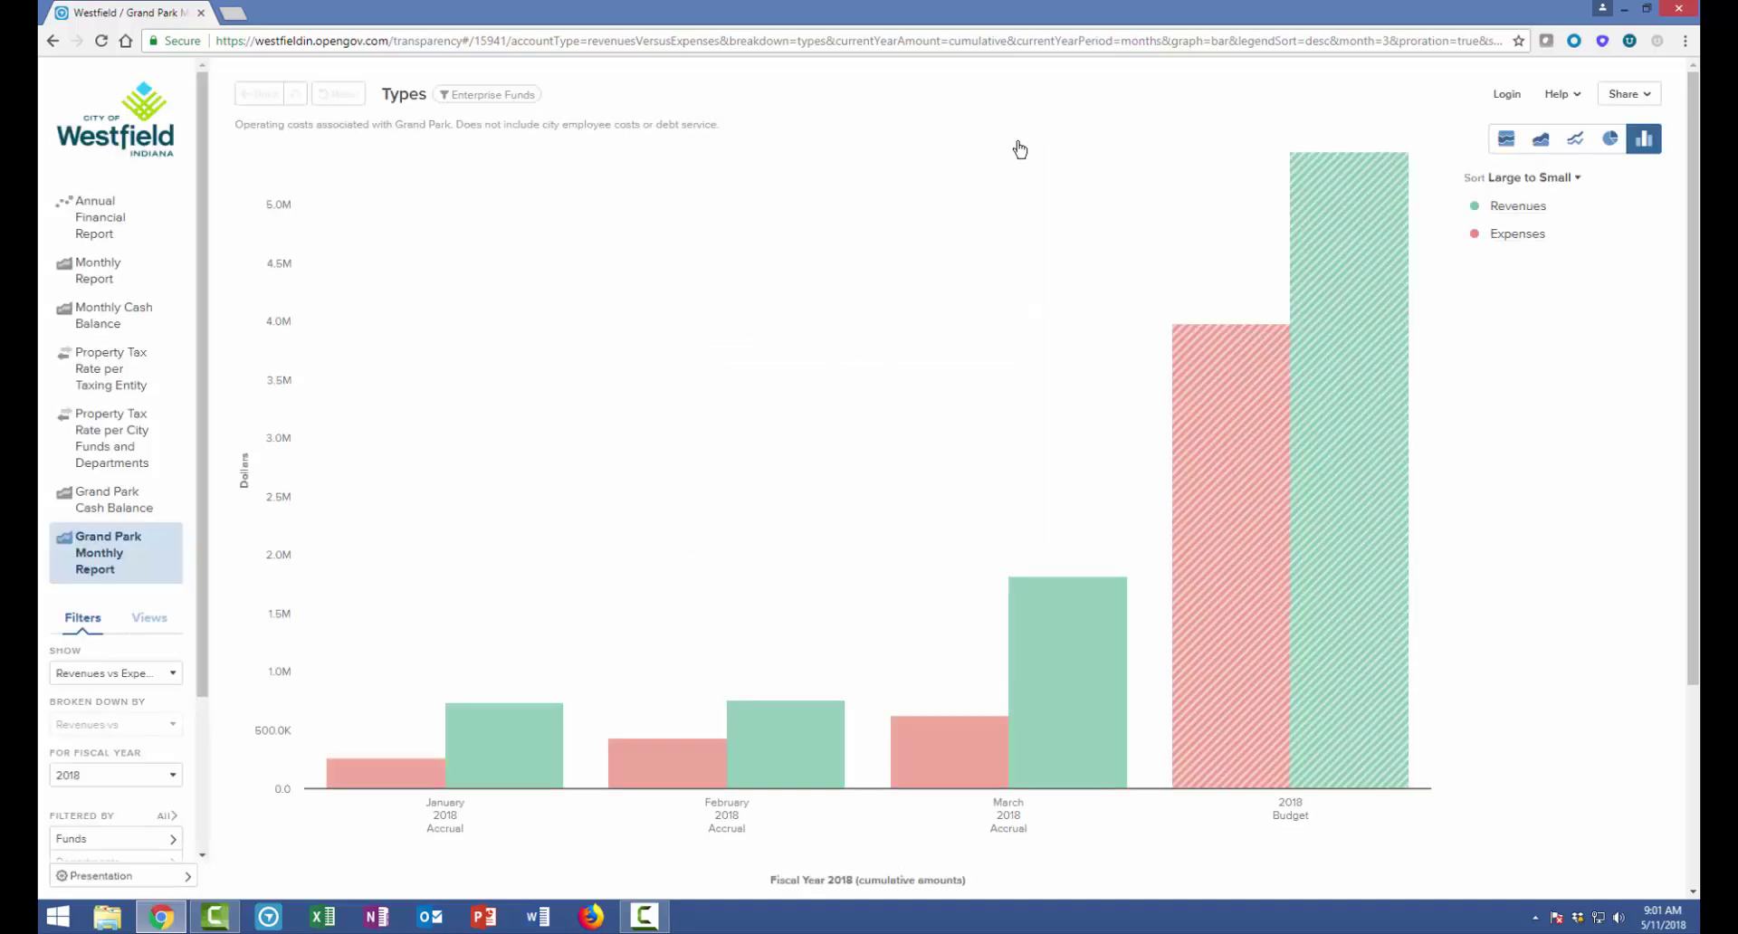
left_click(1620, 106)
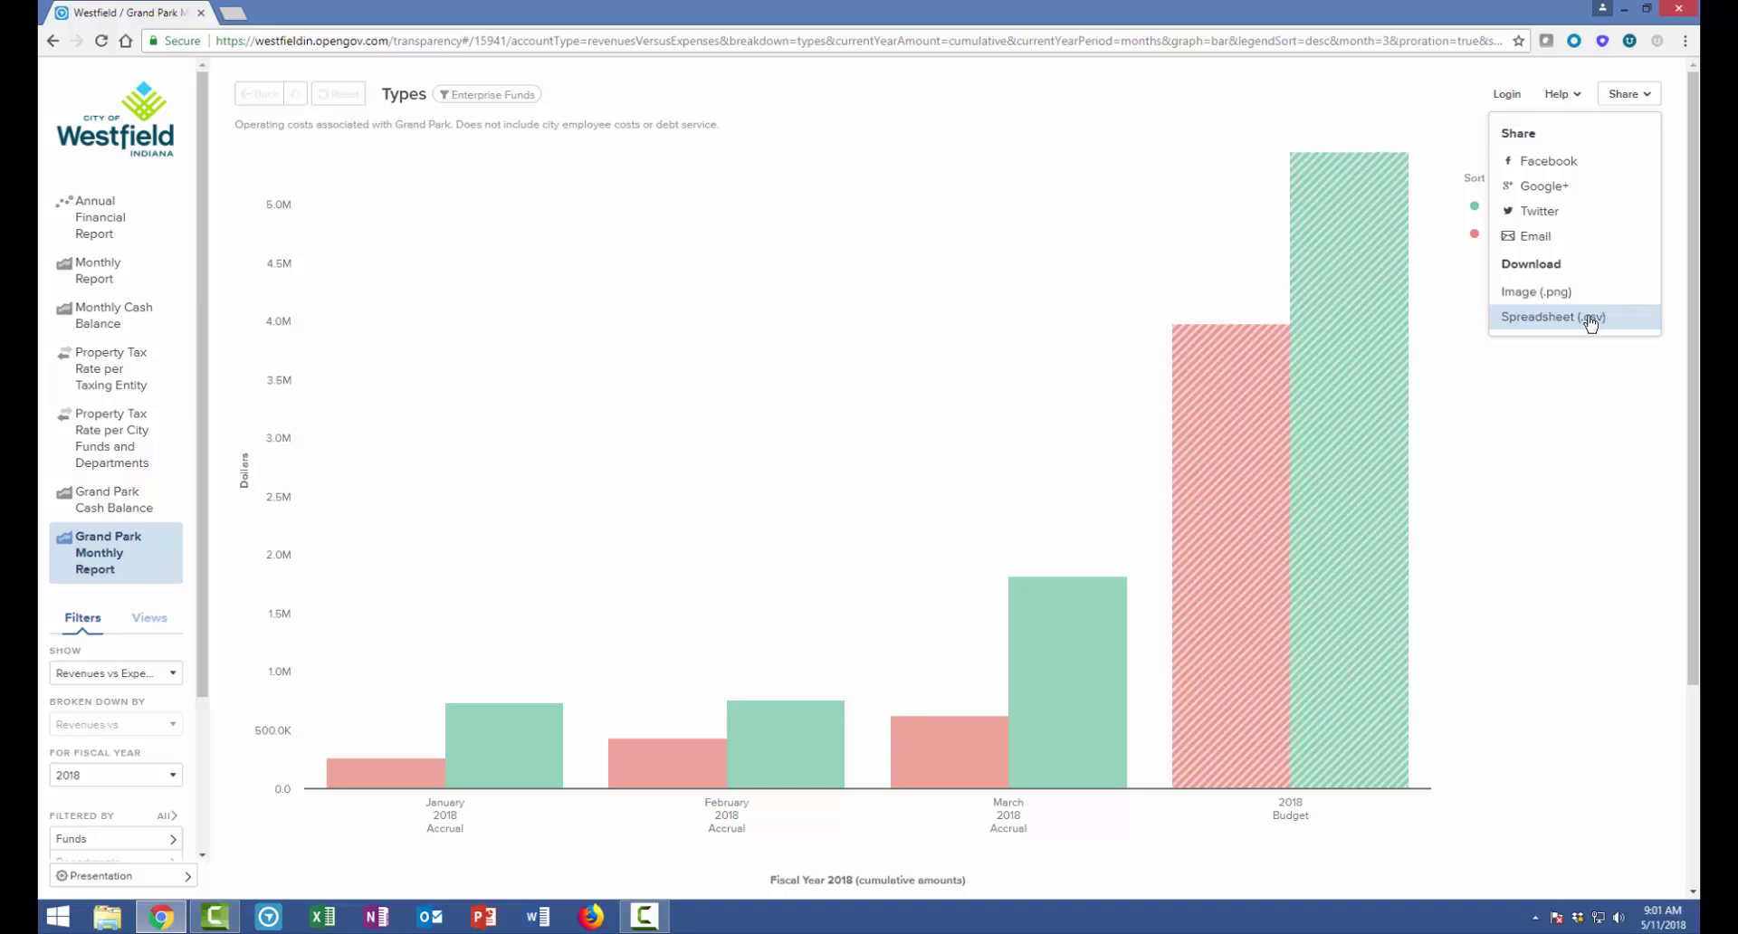
left_click(1538, 418)
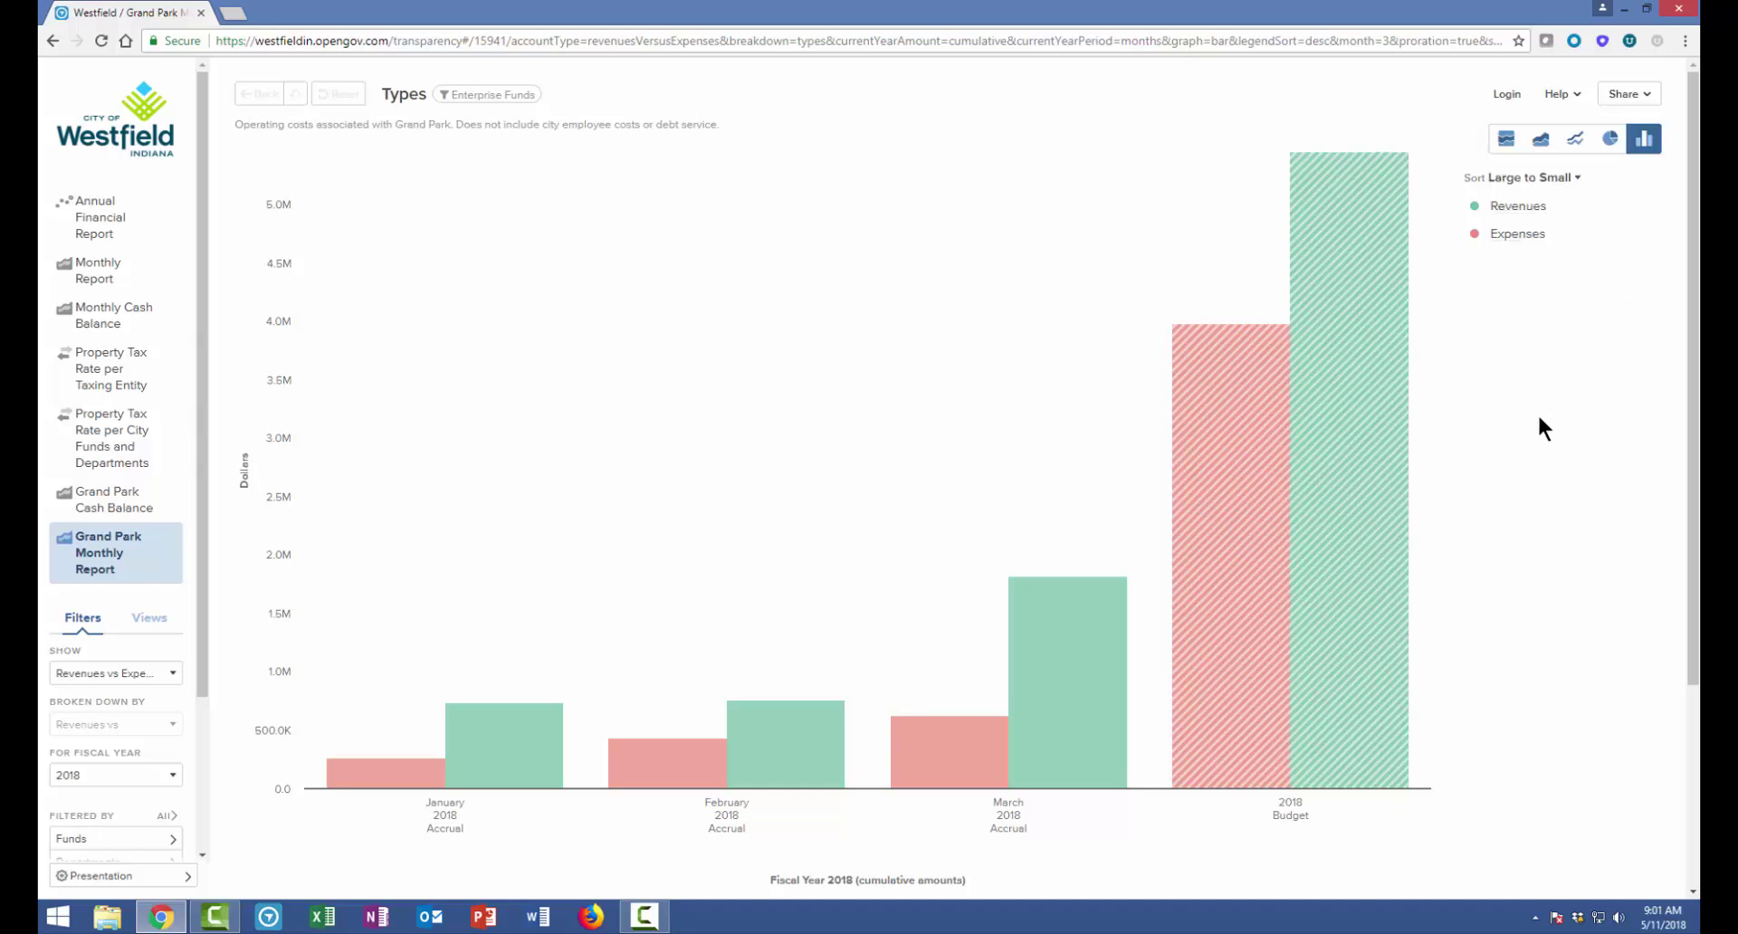